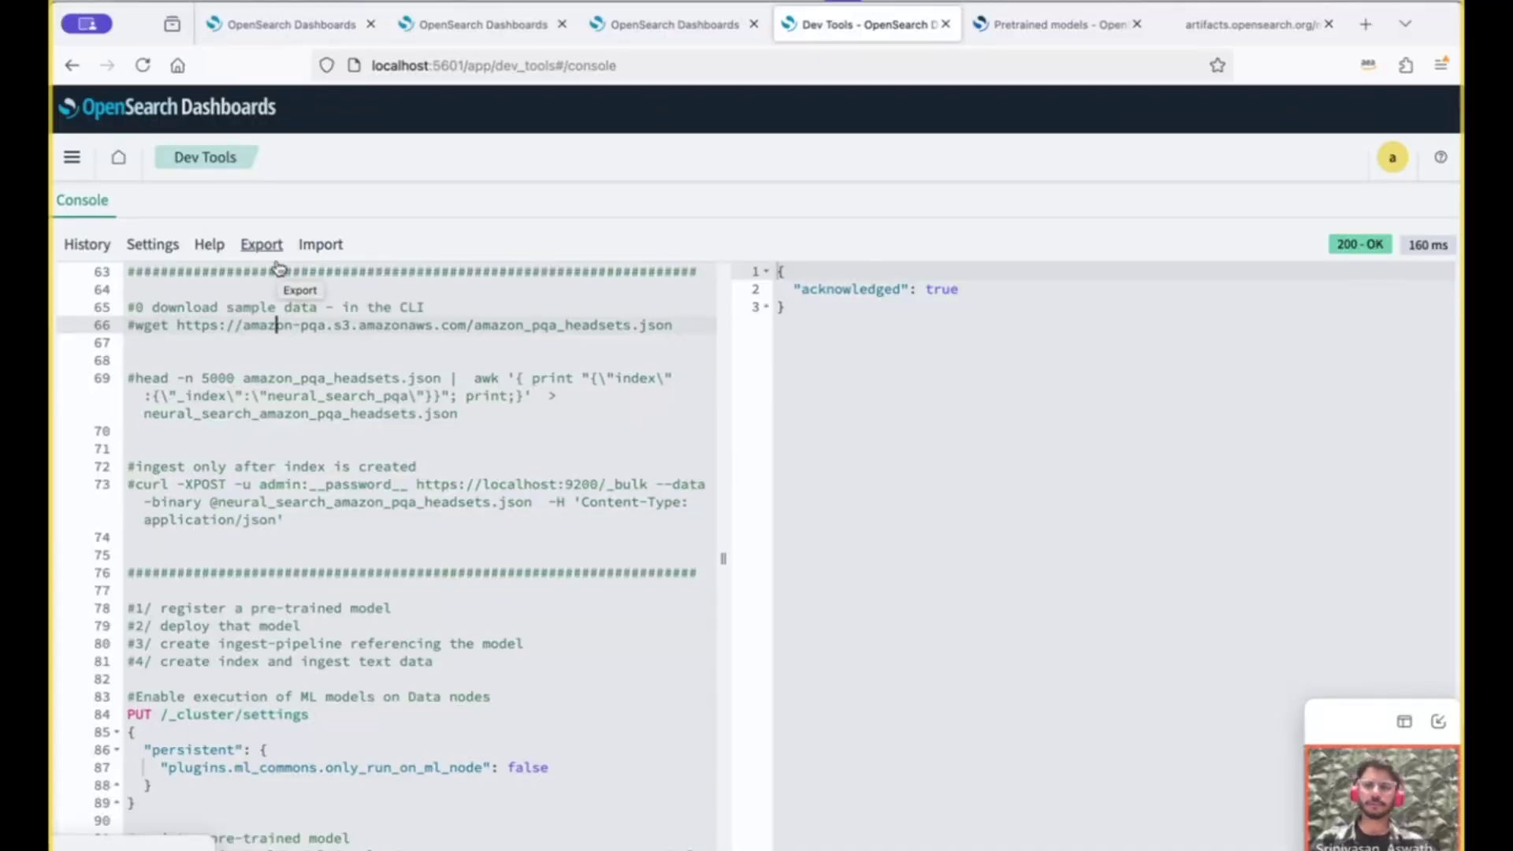
- Review the commented wget download, 5000-record head trim and curl bulk-ingest commands, then switch to Terminal
{"action": "key", "text": "ctrl+l"}
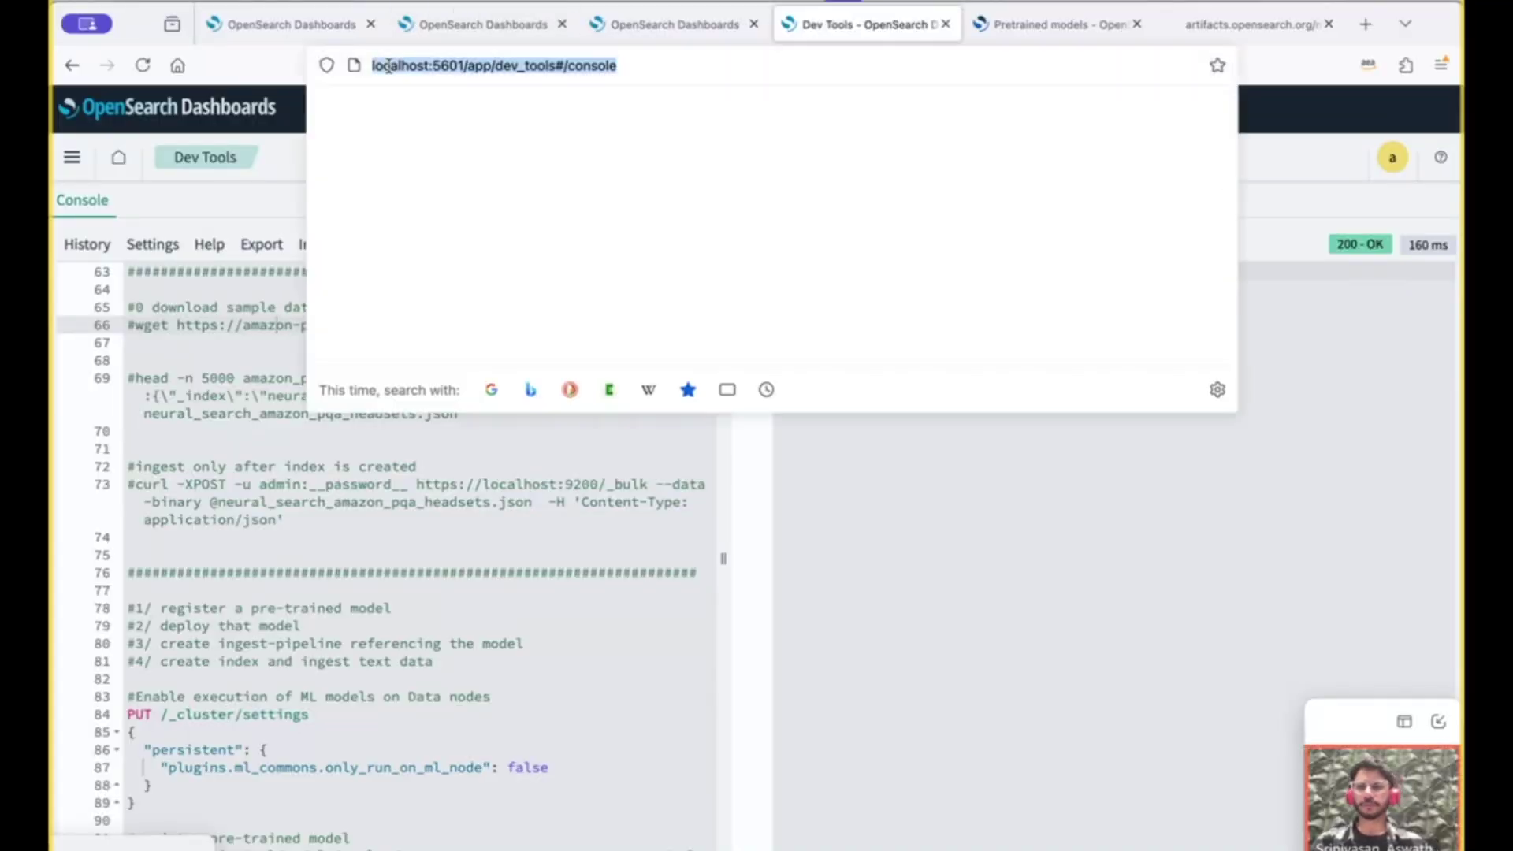
{"action": "left_click", "coordinate": [205, 347]}
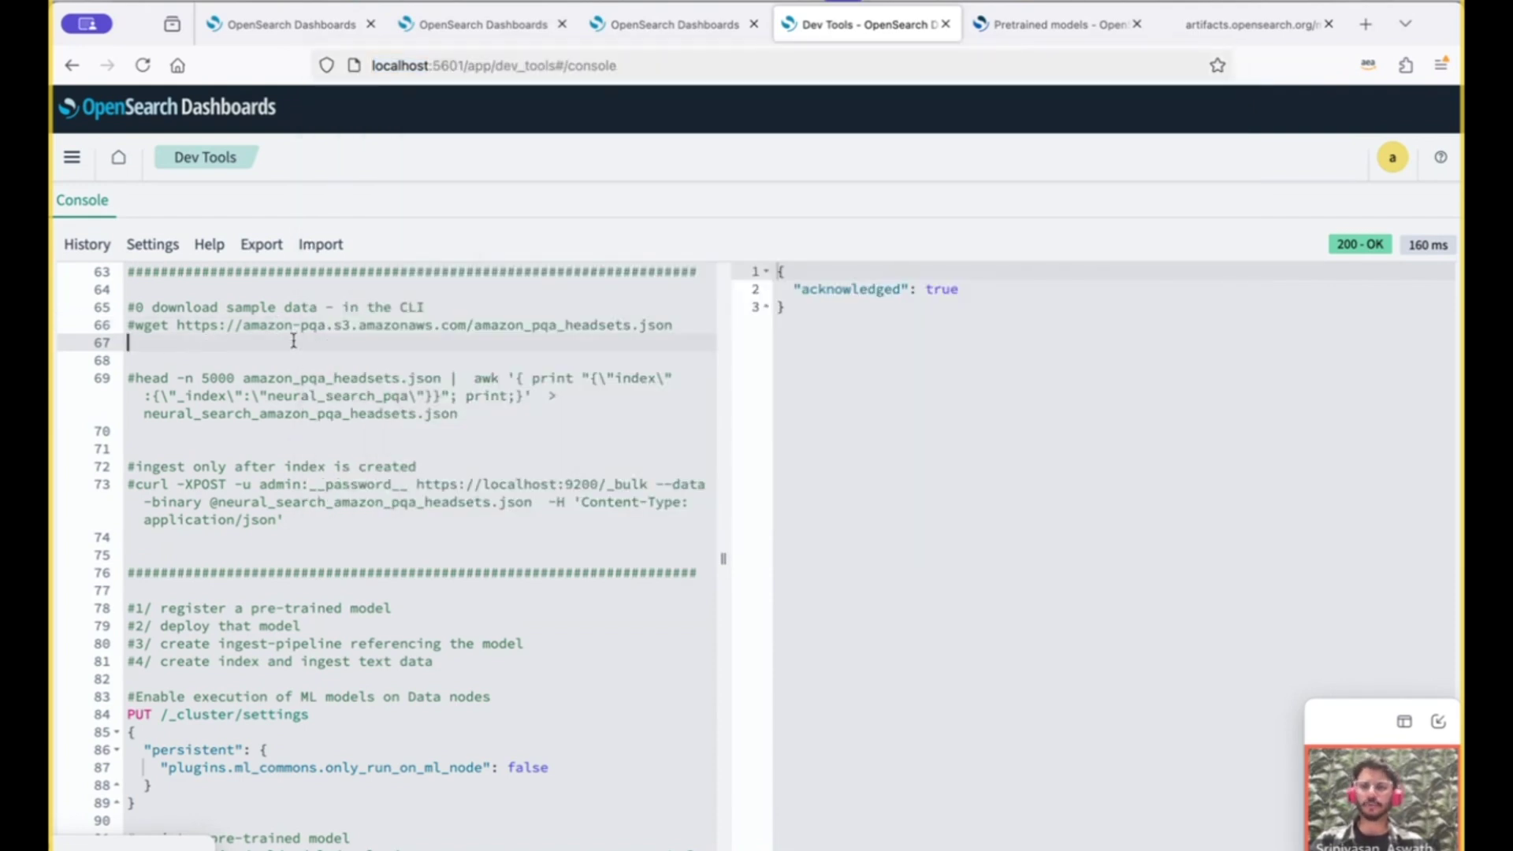
{"action": "double_click", "coordinate": [369, 325]}
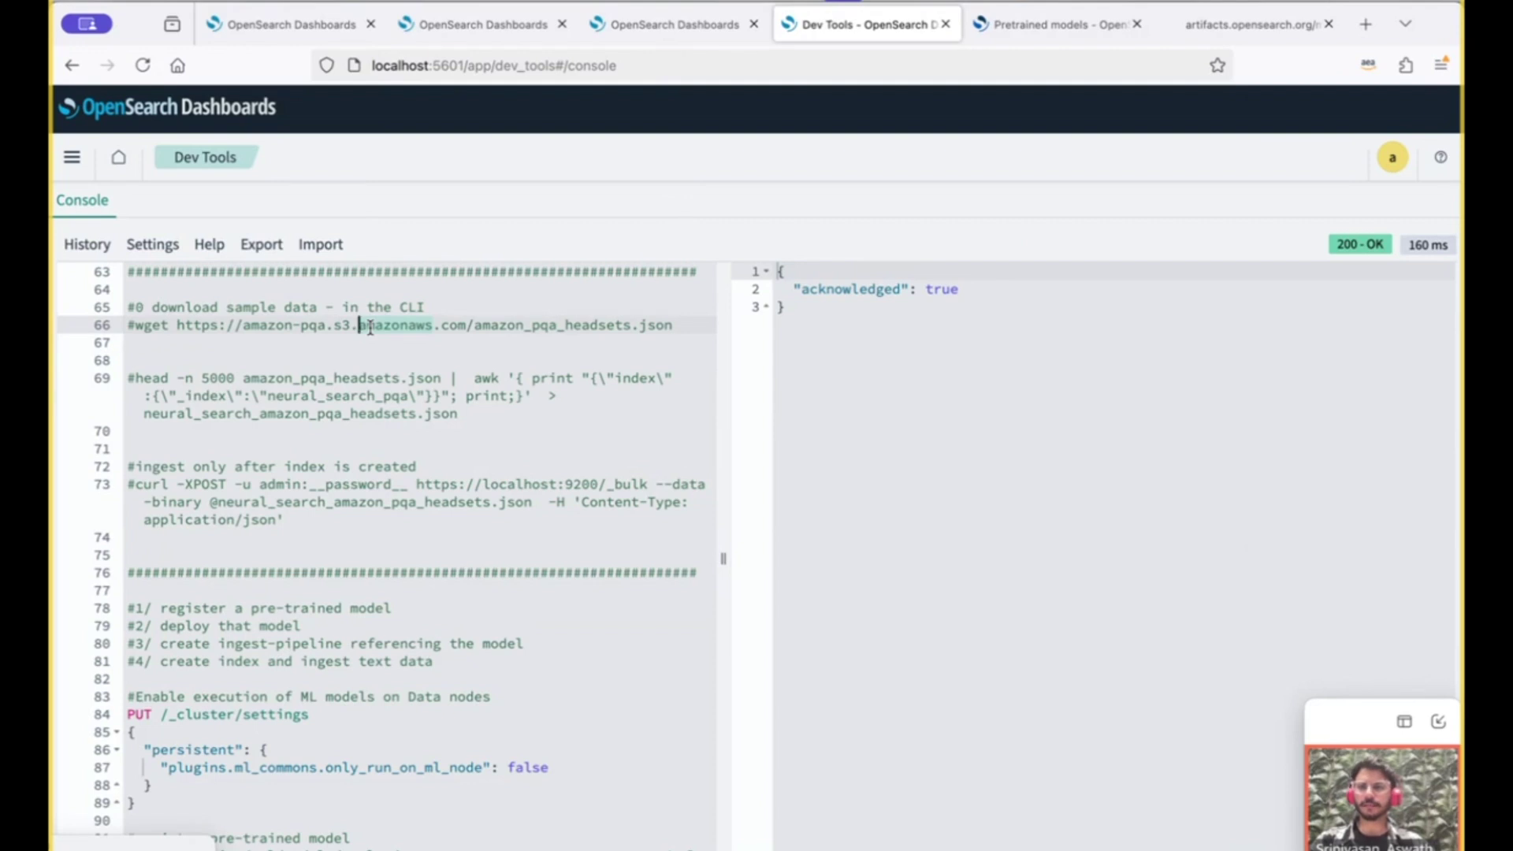
{"action": "triple_click", "coordinate": [370, 325]}
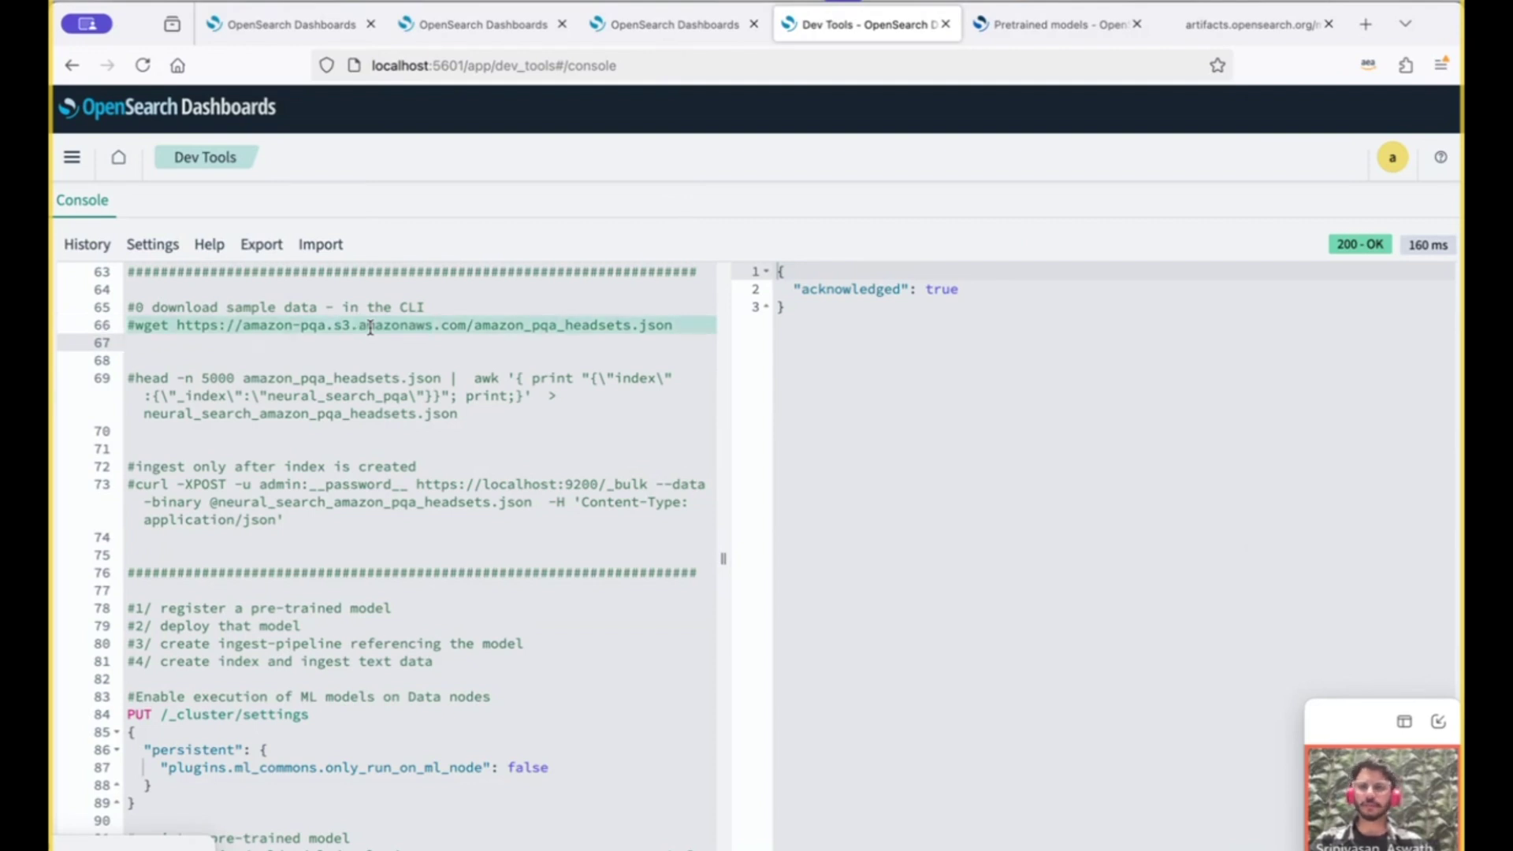
{"action": "left_click", "coordinate": [201, 378]}
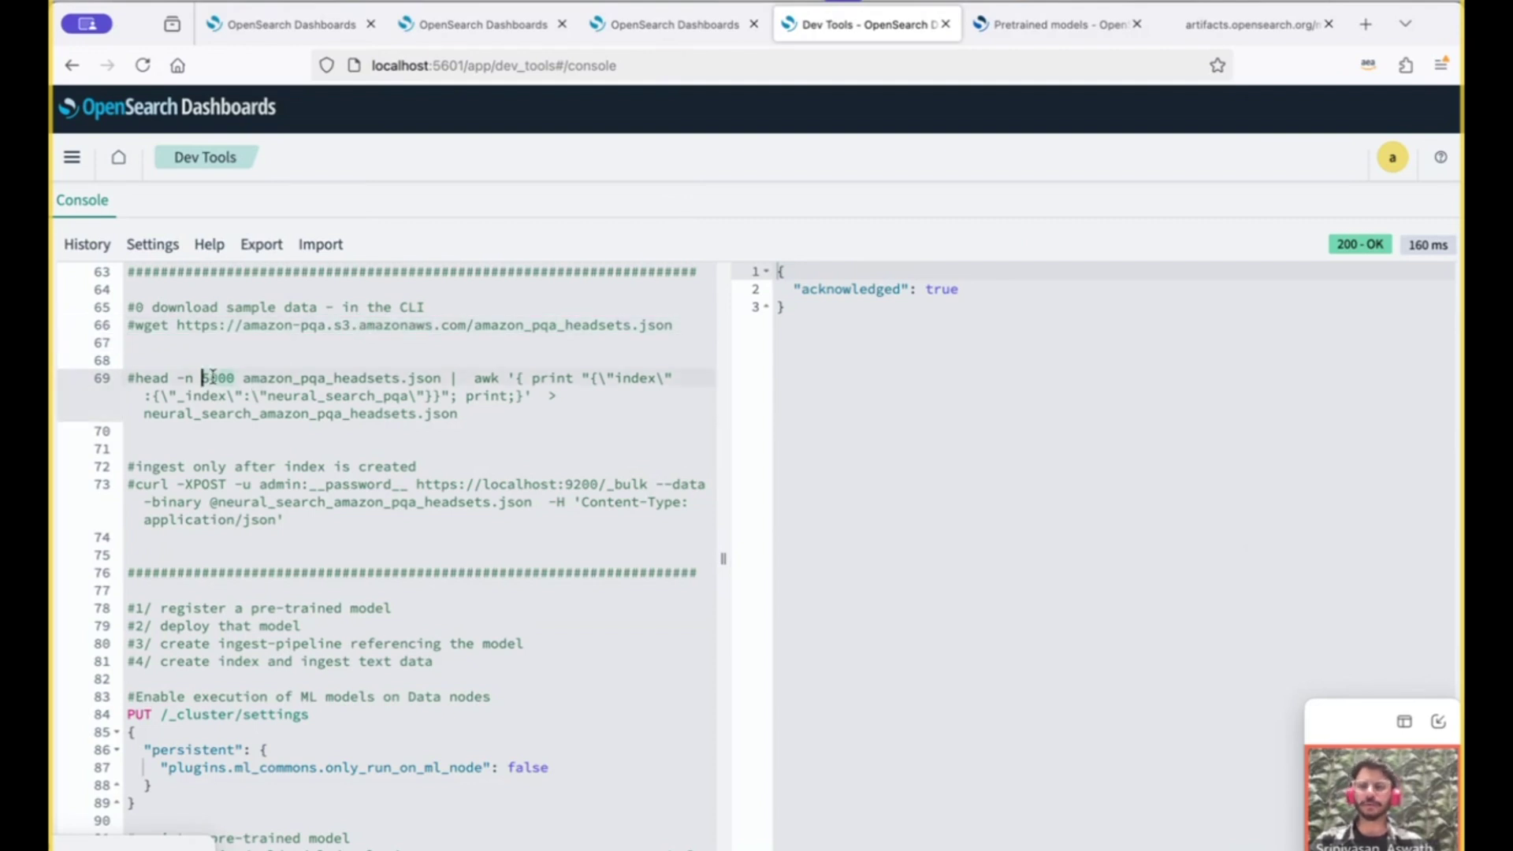
{"action": "left_click", "coordinate": [324, 395]}
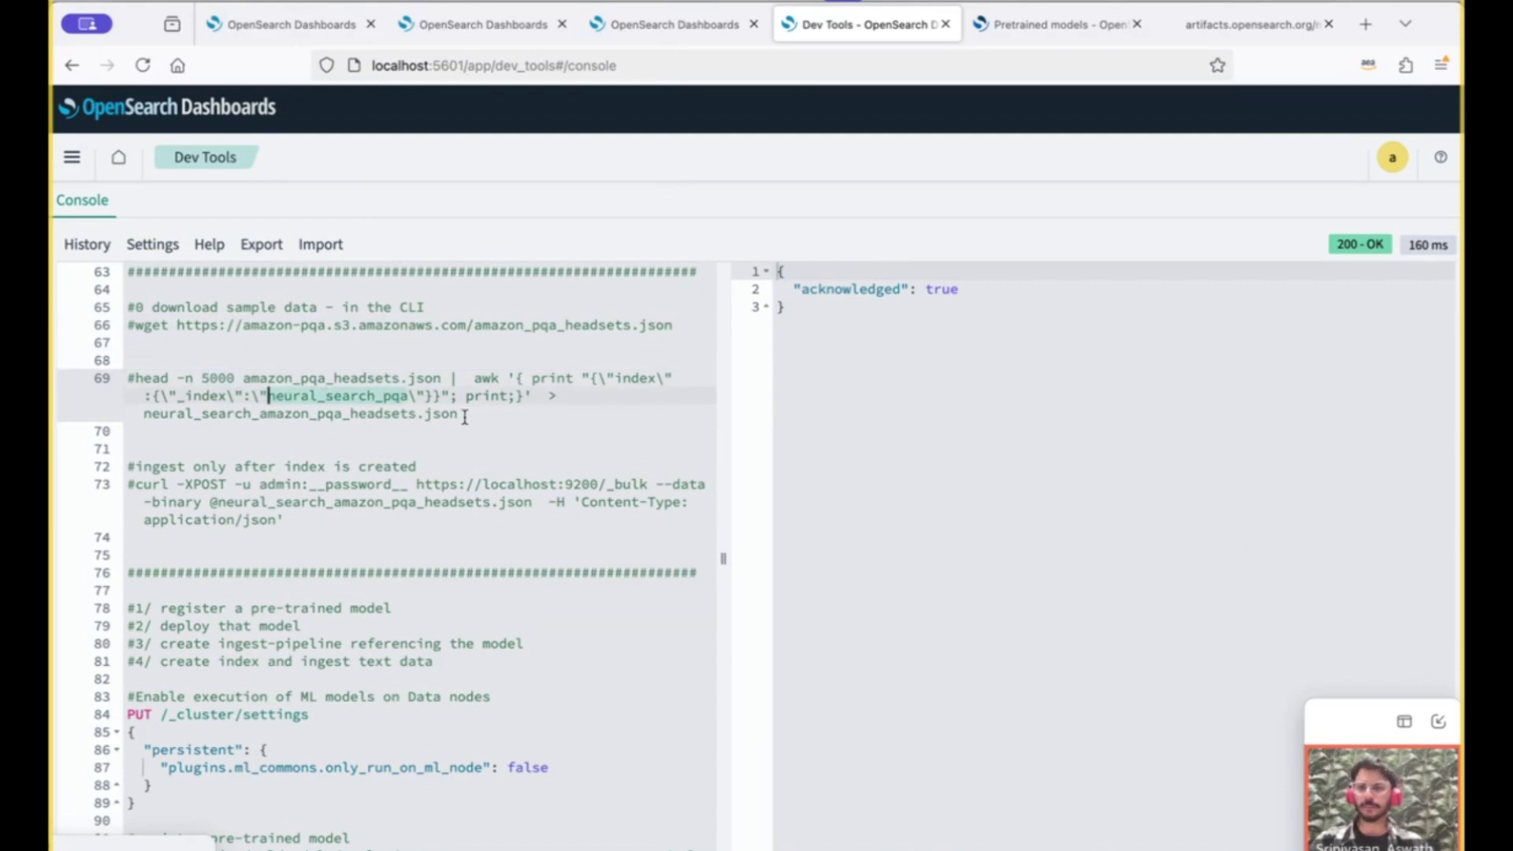
{"action": "left_click_drag", "start_coordinate": [307, 516], "coordinate": [116, 479]}
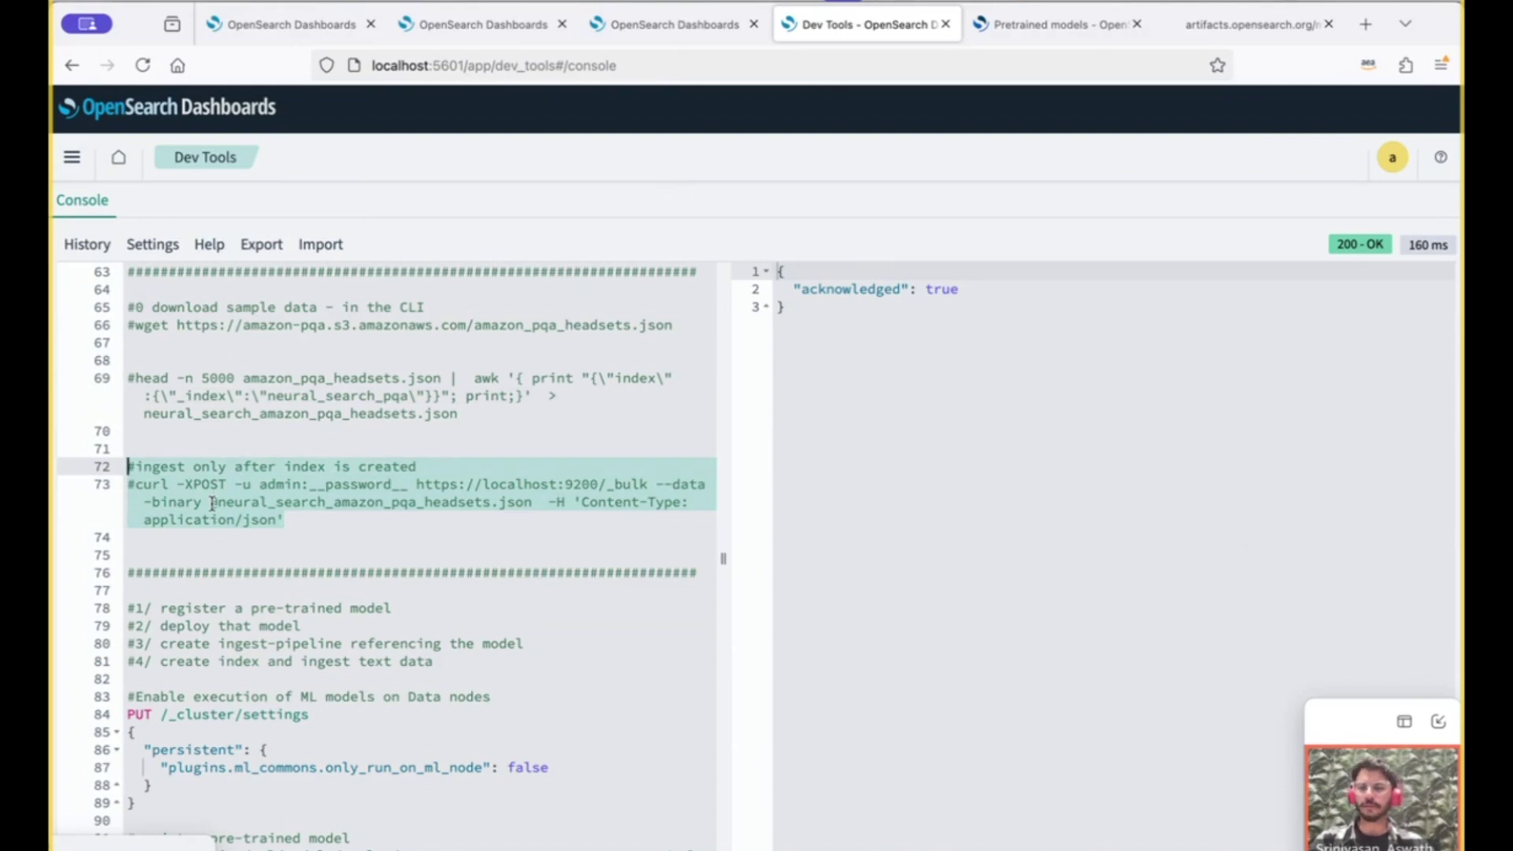
{"action": "key", "text": "super+Tab"}
{"action": "key", "text": "super+Tab"}
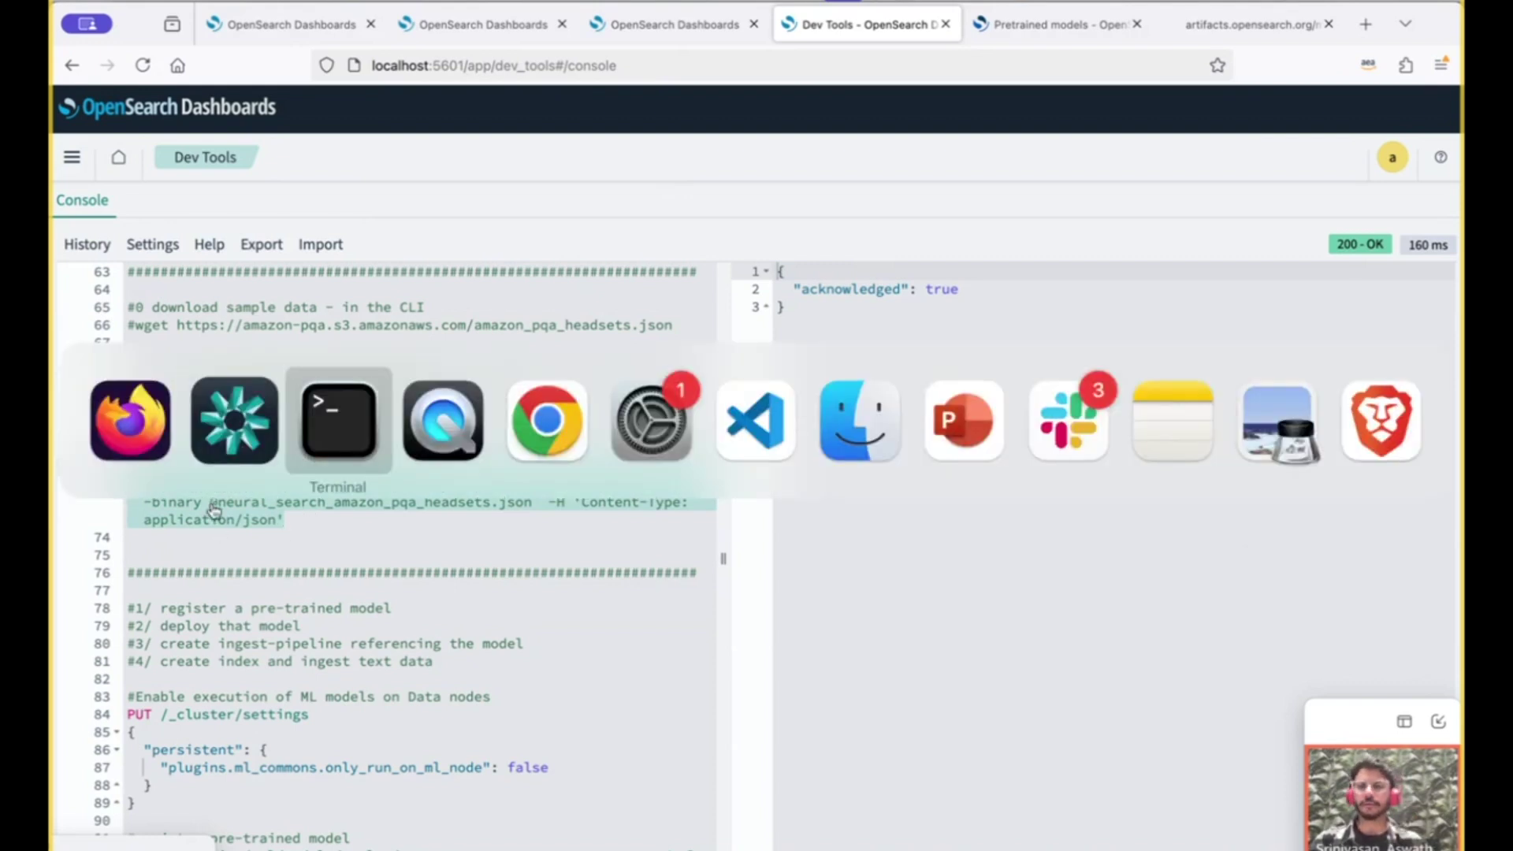
{"action": "triple_click", "coordinate": [442, 65]}
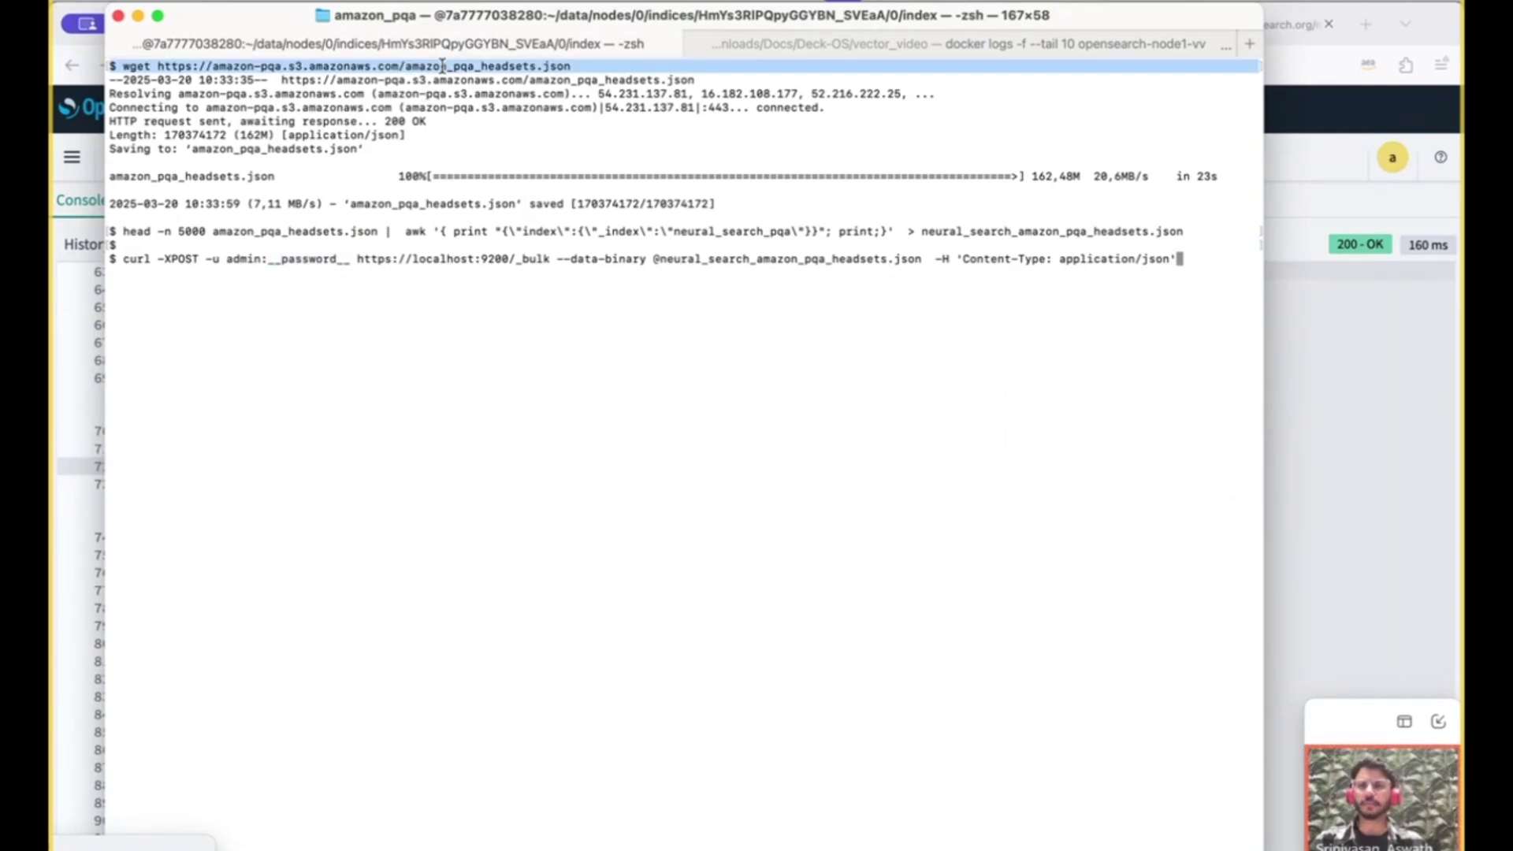
{"action": "double_click", "coordinate": [192, 231]}
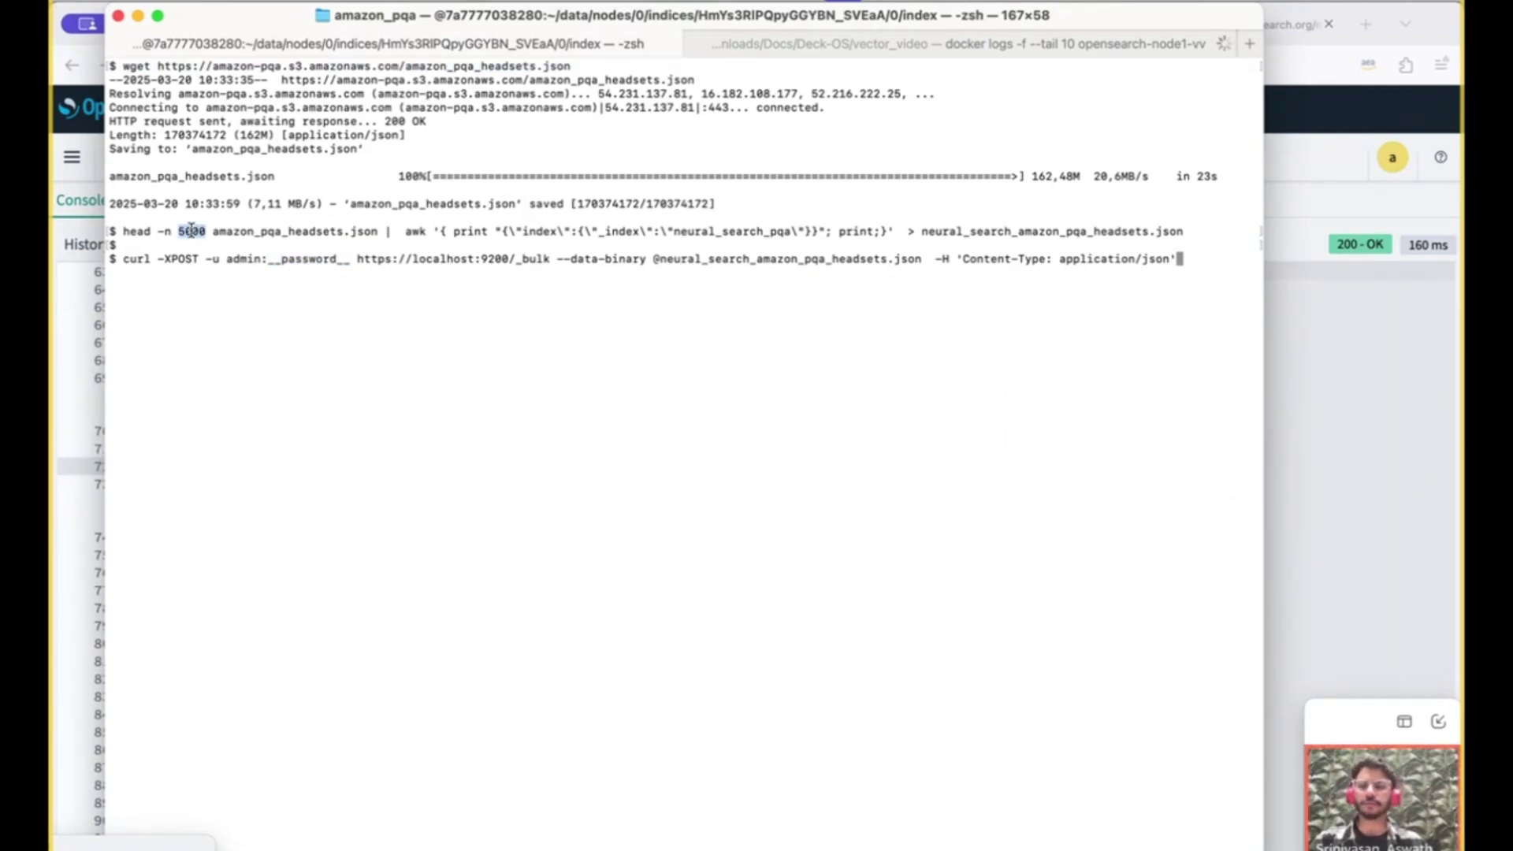
{"action": "triple_click", "coordinate": [689, 238]}
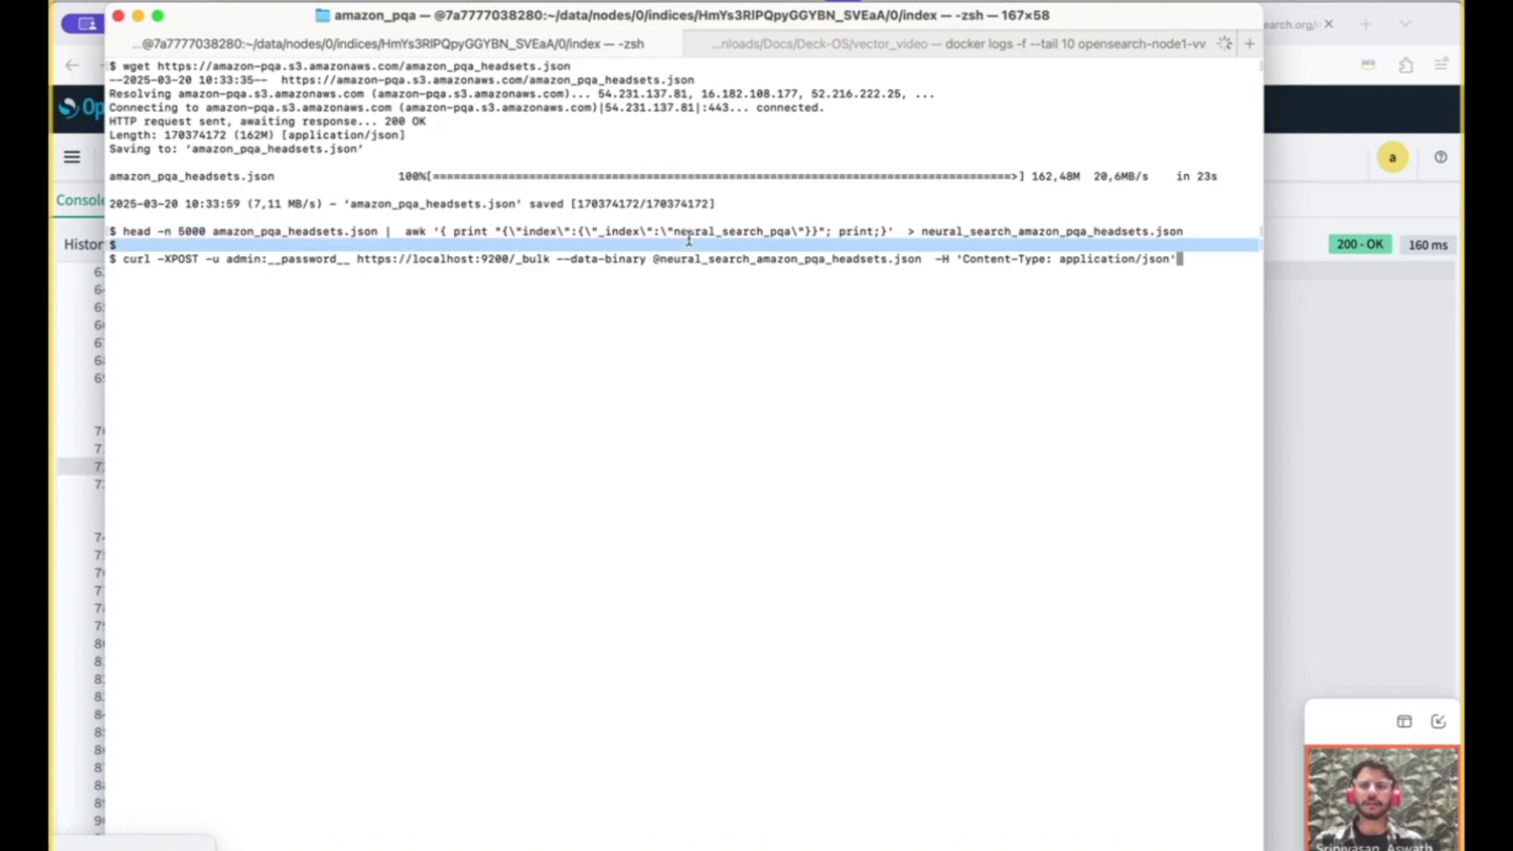
{"action": "double_click", "coordinate": [990, 232]}
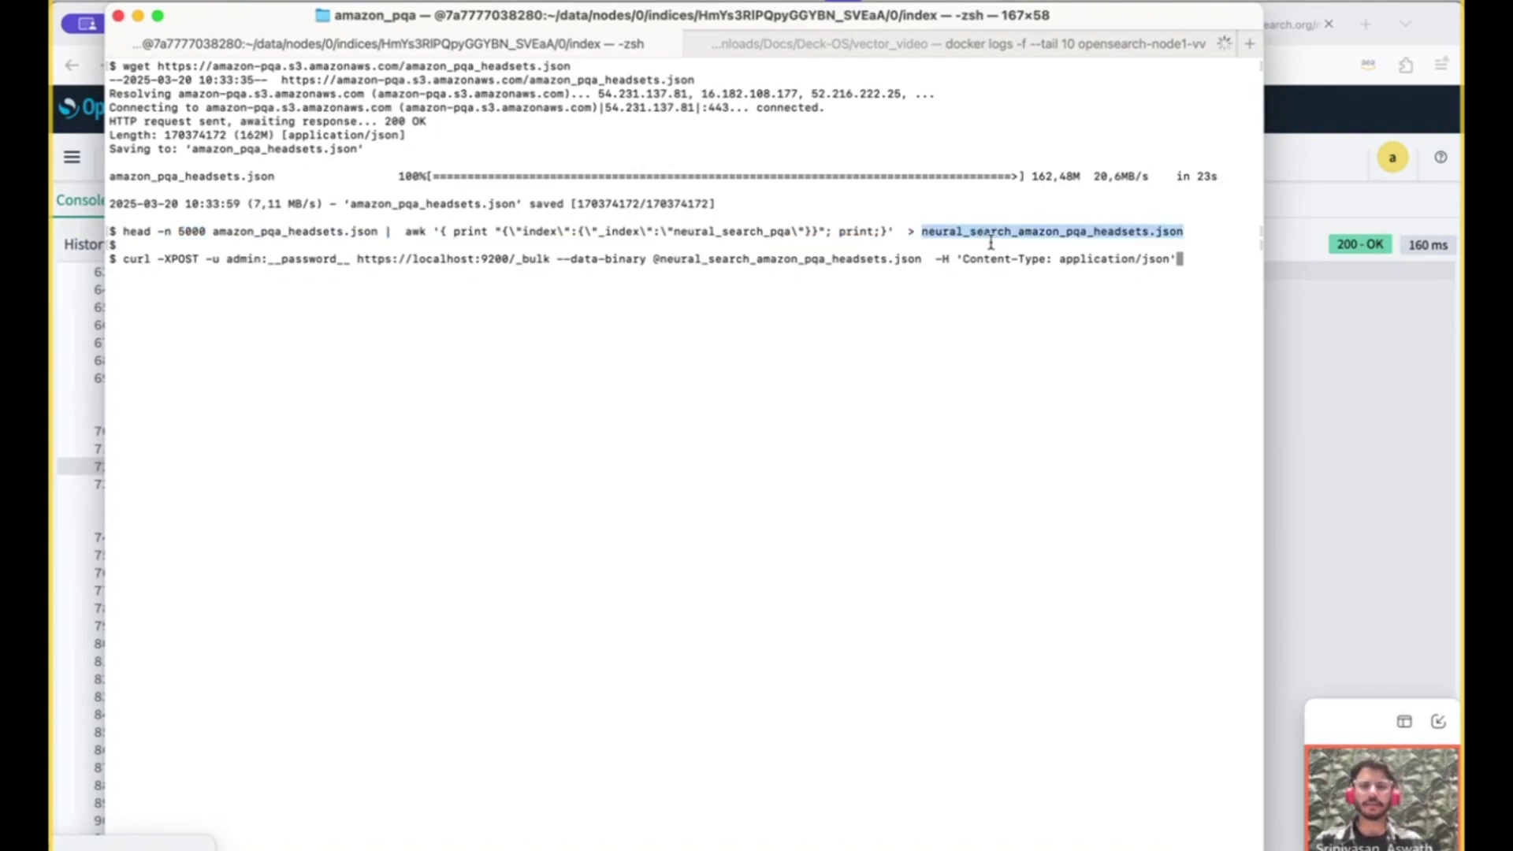
{"action": "triple_click", "coordinate": [803, 260]}
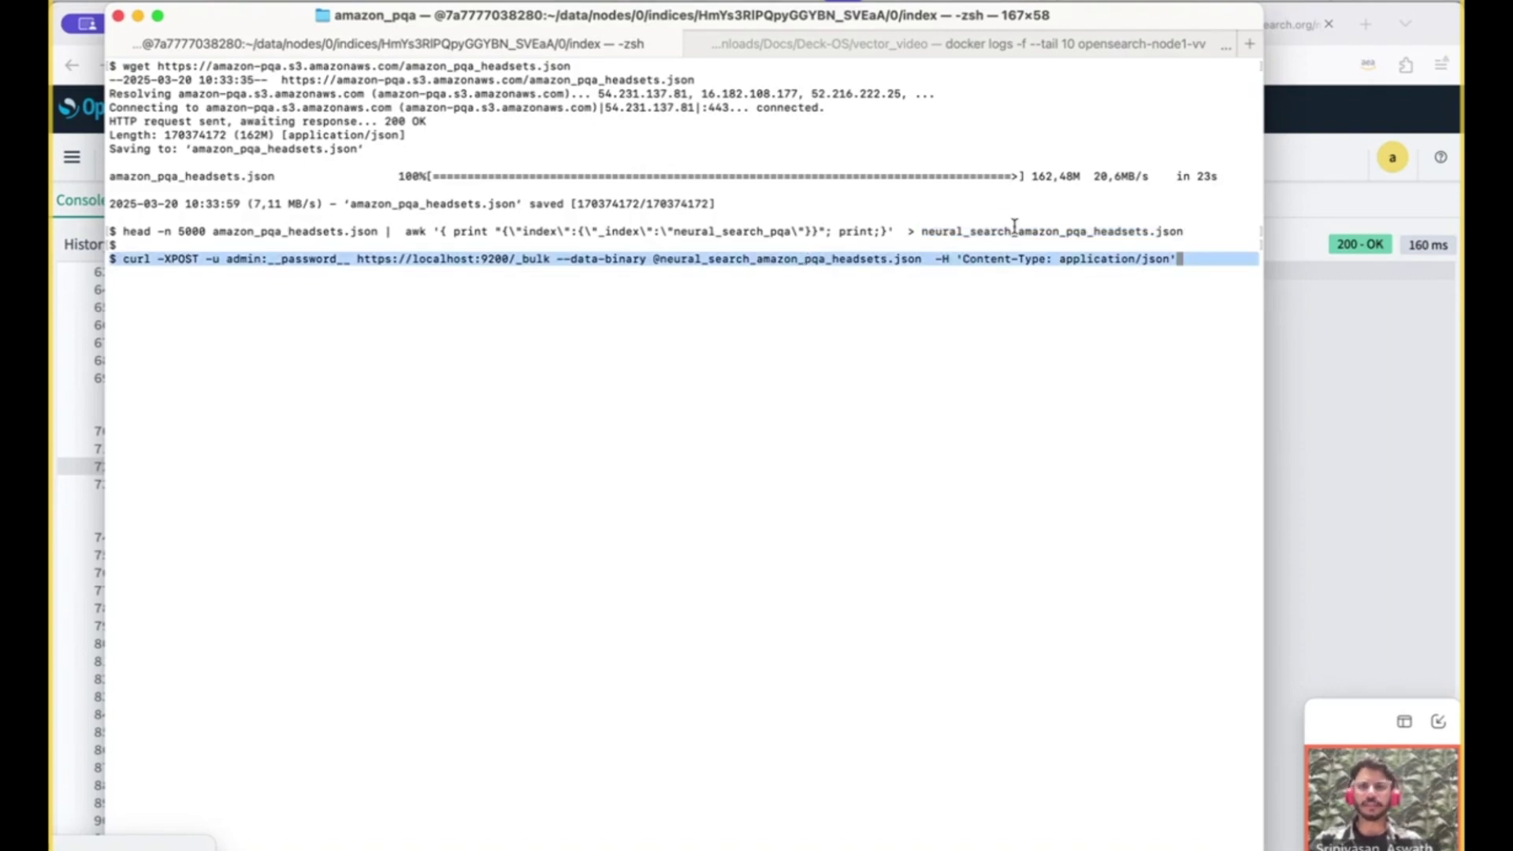
{"action": "left_click", "coordinate": [375, 263]}
{"action": "double_click", "coordinate": [309, 258]}
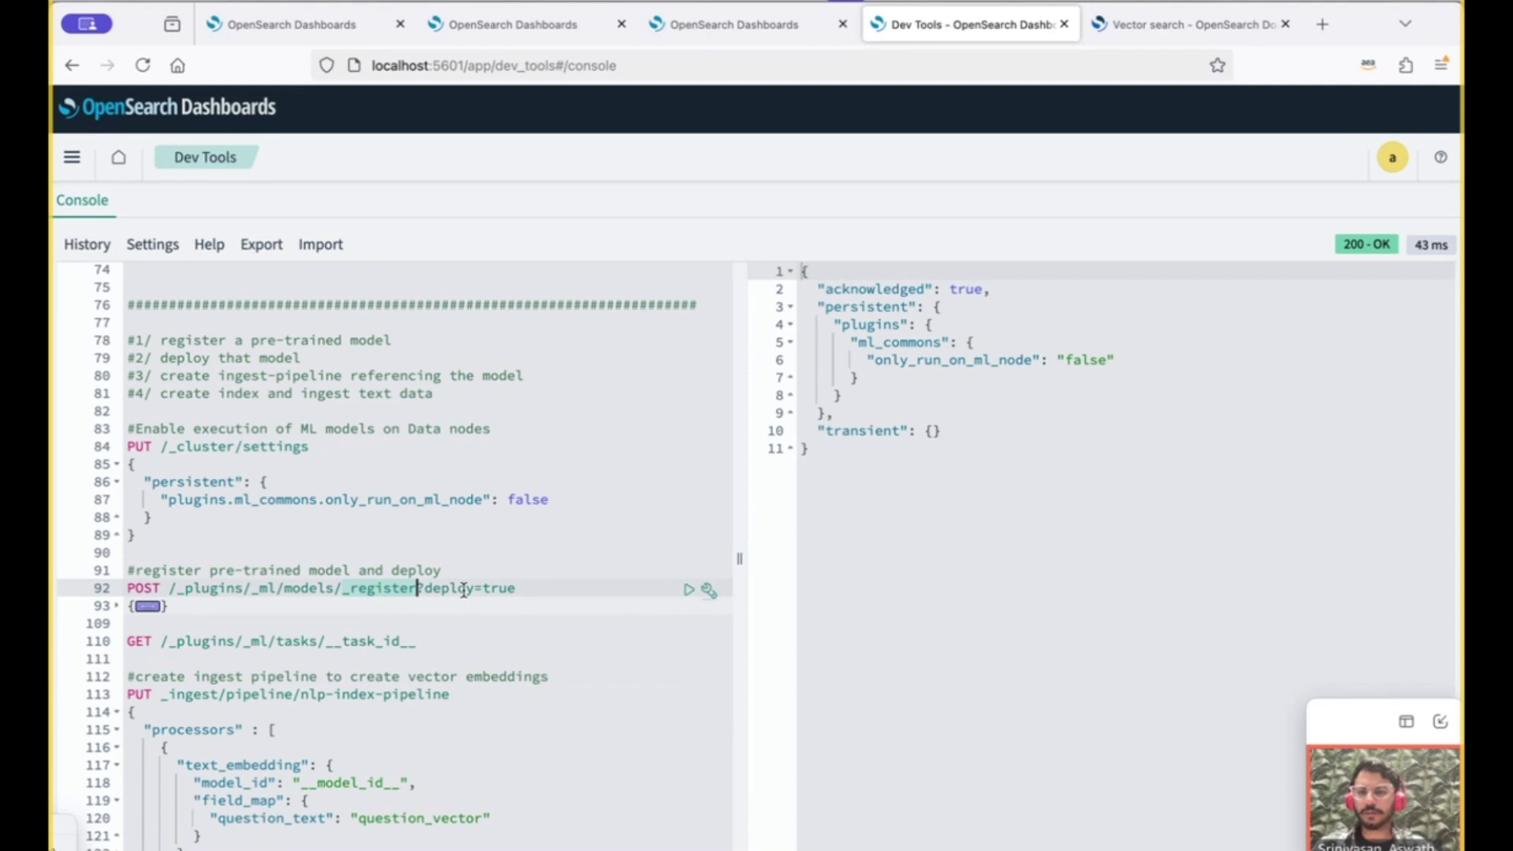
- Search the documentation for 'pretrained' and open the Pretrained models page
{"action": "left_click_drag", "start_coordinate": [512, 587], "coordinate": [442, 588]}
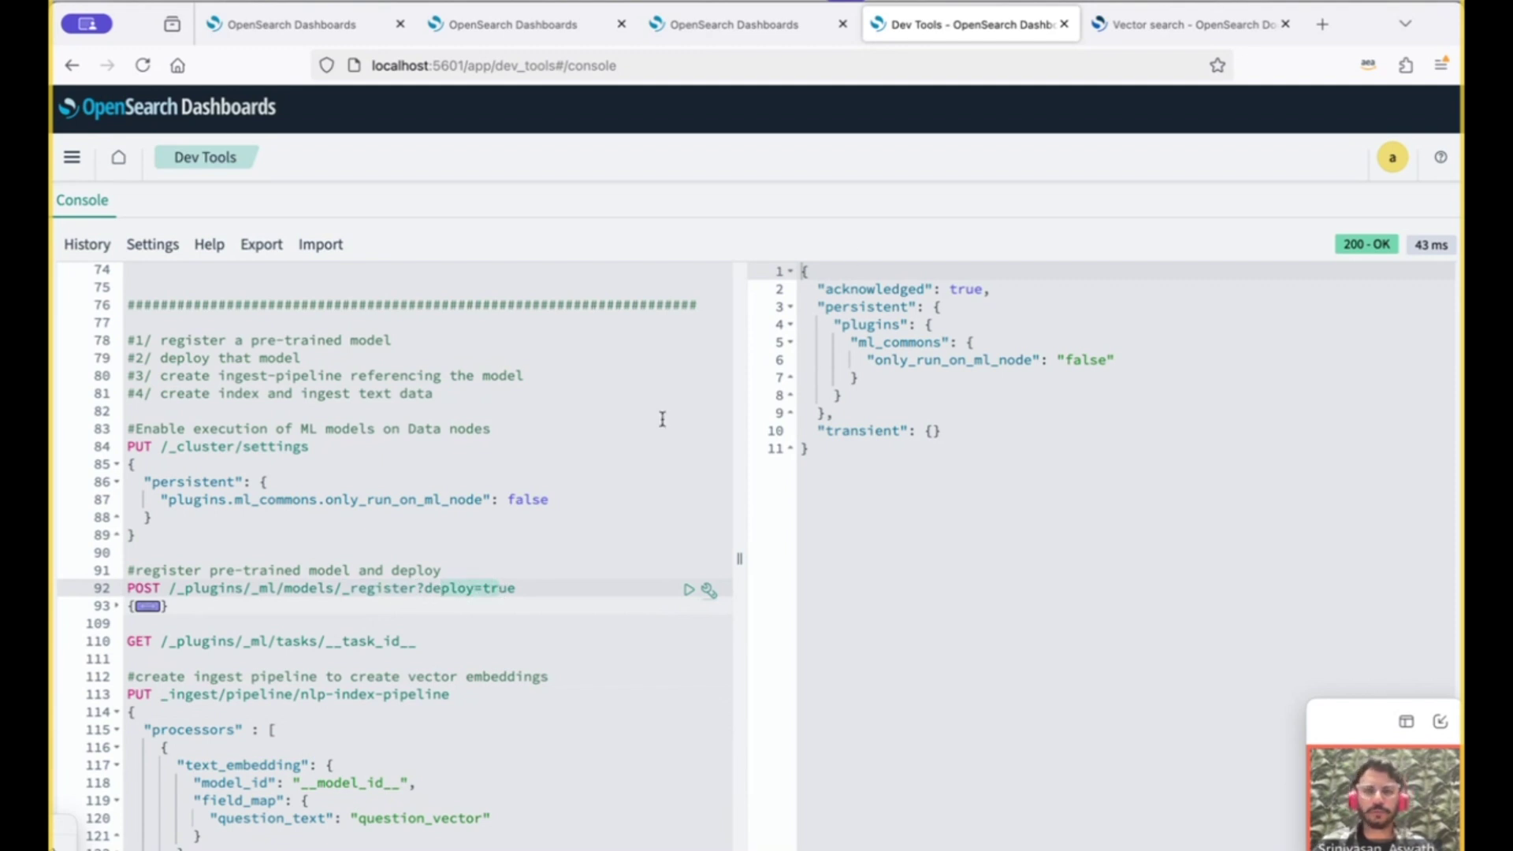
{"action": "left_click", "coordinate": [1174, 26]}
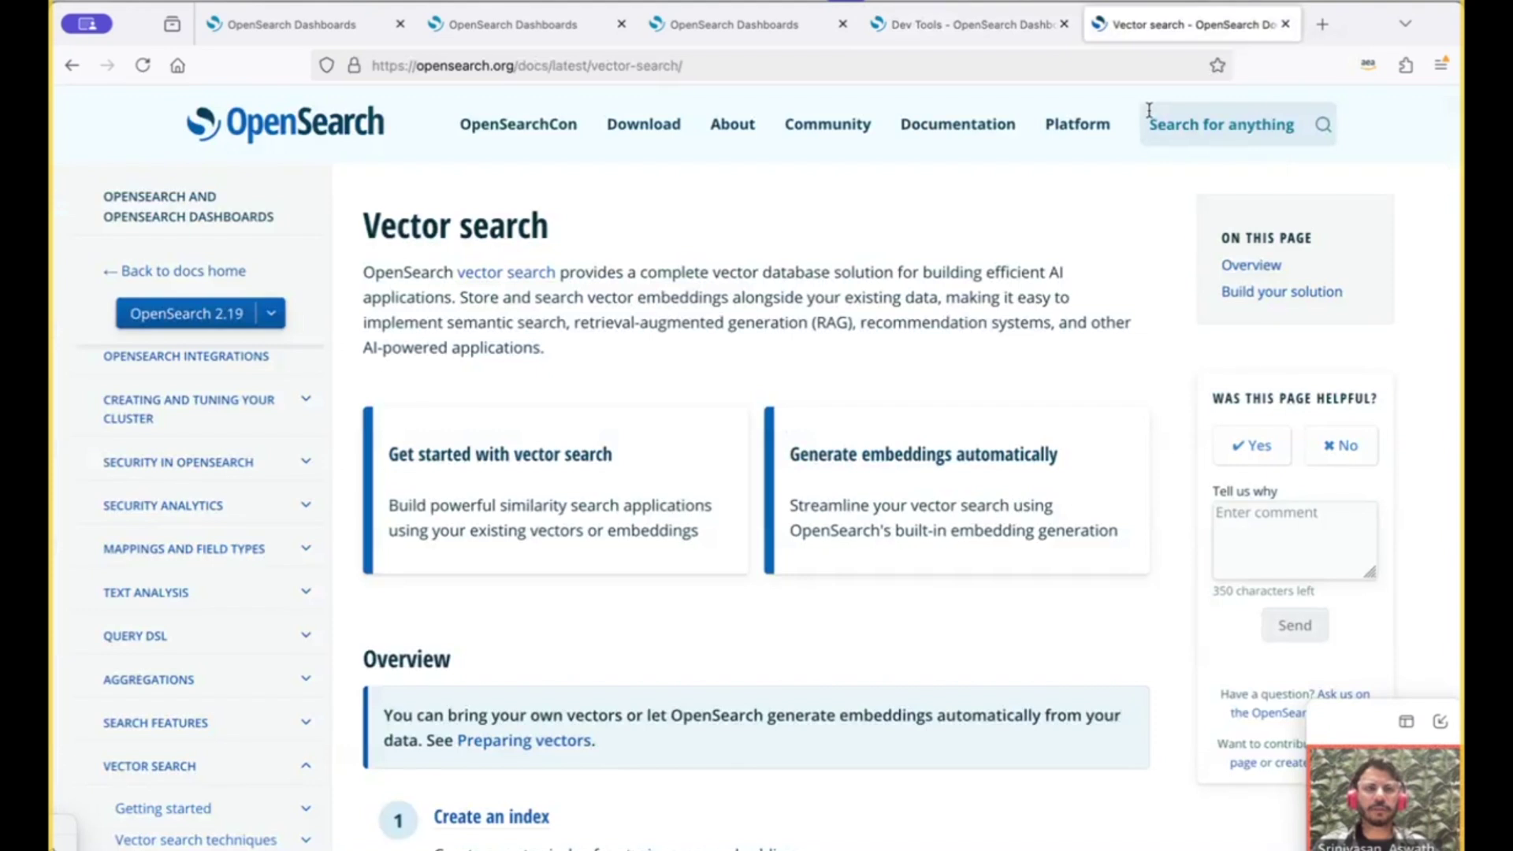
{"action": "left_click", "coordinate": [1179, 126]}
{"action": "type", "text": "pr"}
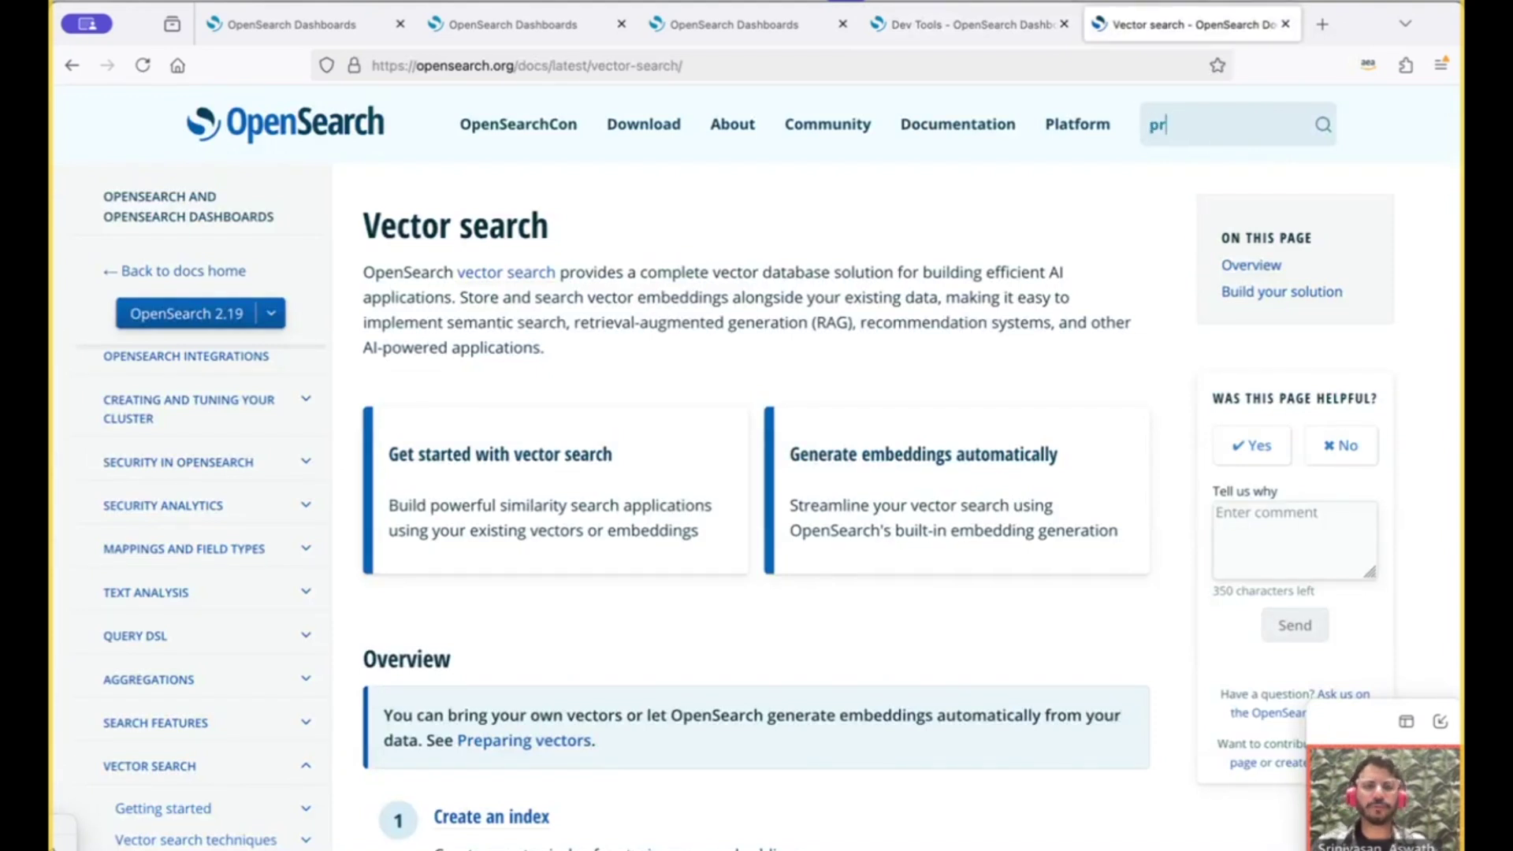
{"action": "type", "text": "etrained"}
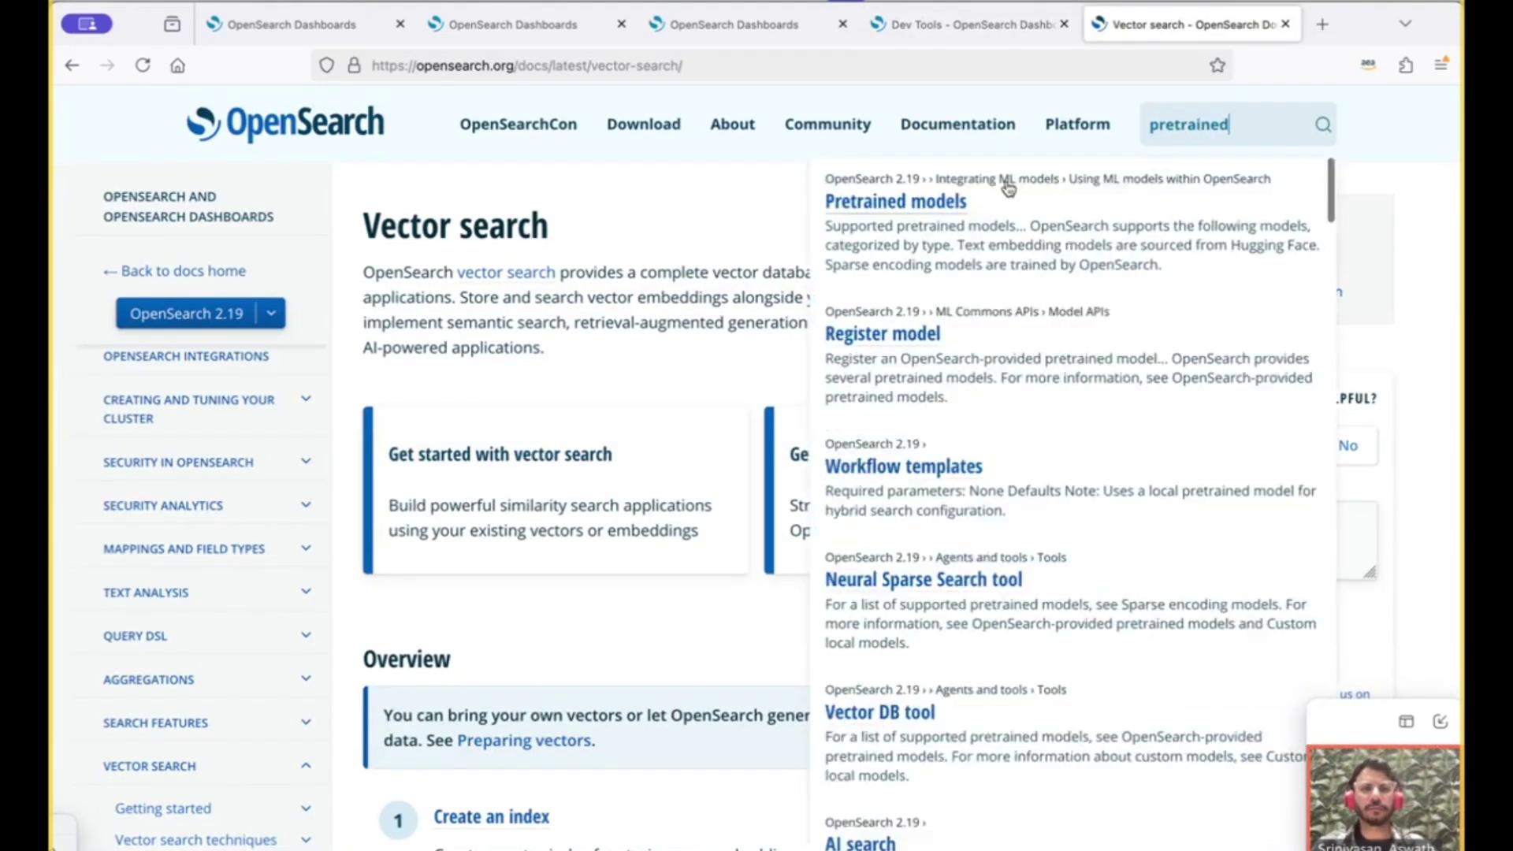
{"action": "left_click", "coordinate": [926, 202]}
- Open the all-distilroberta-v1 config_url in a new tab and copy its config JSON
{"action": "scroll", "coordinate": [681, 414], "scroll_direction": "down", "scroll_amount": 7}
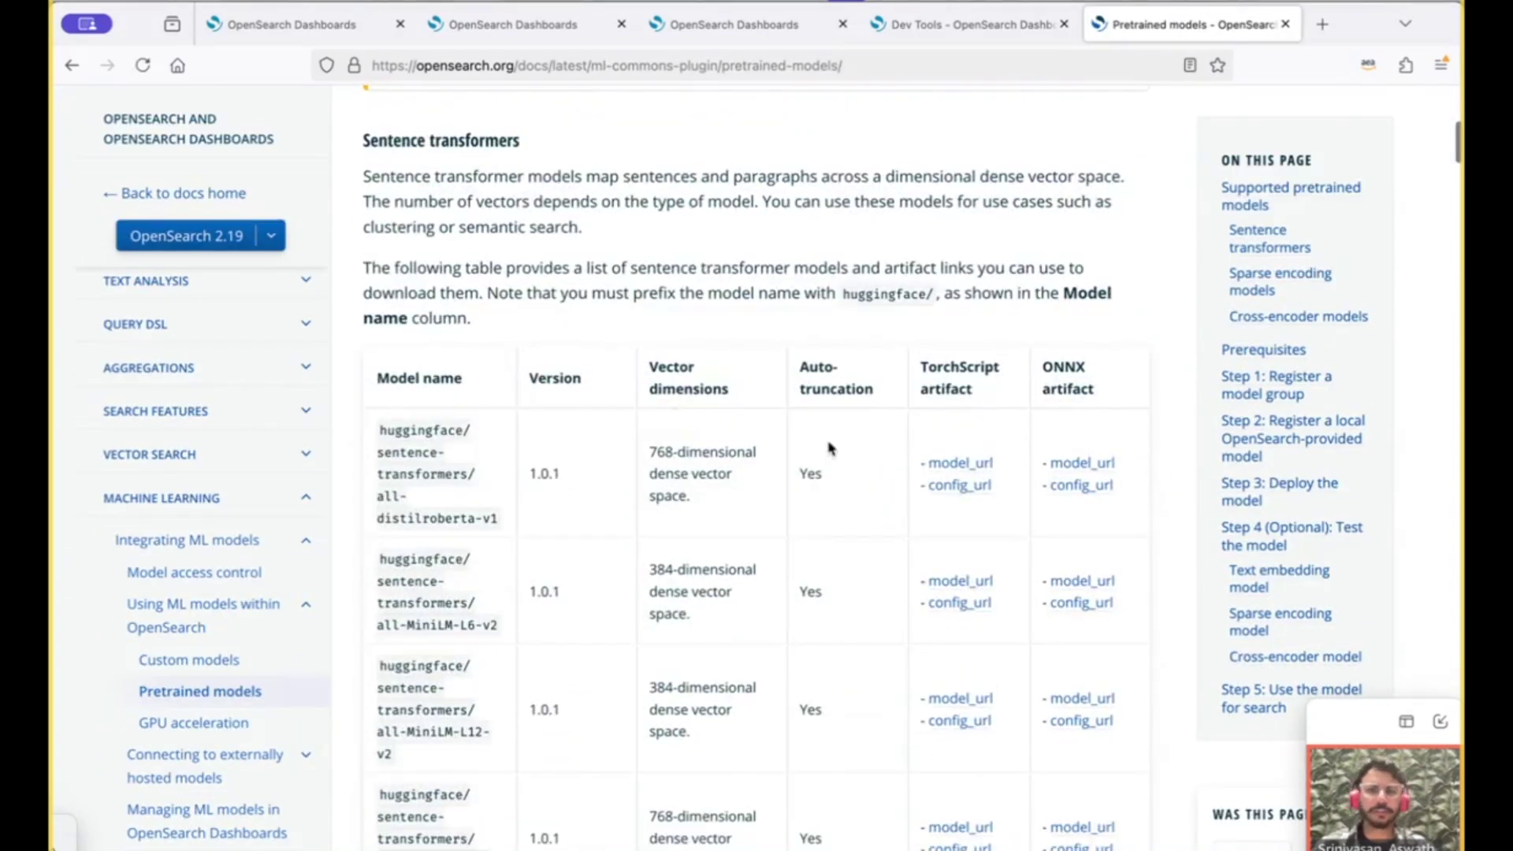
{"action": "right_click", "coordinate": [962, 492]}
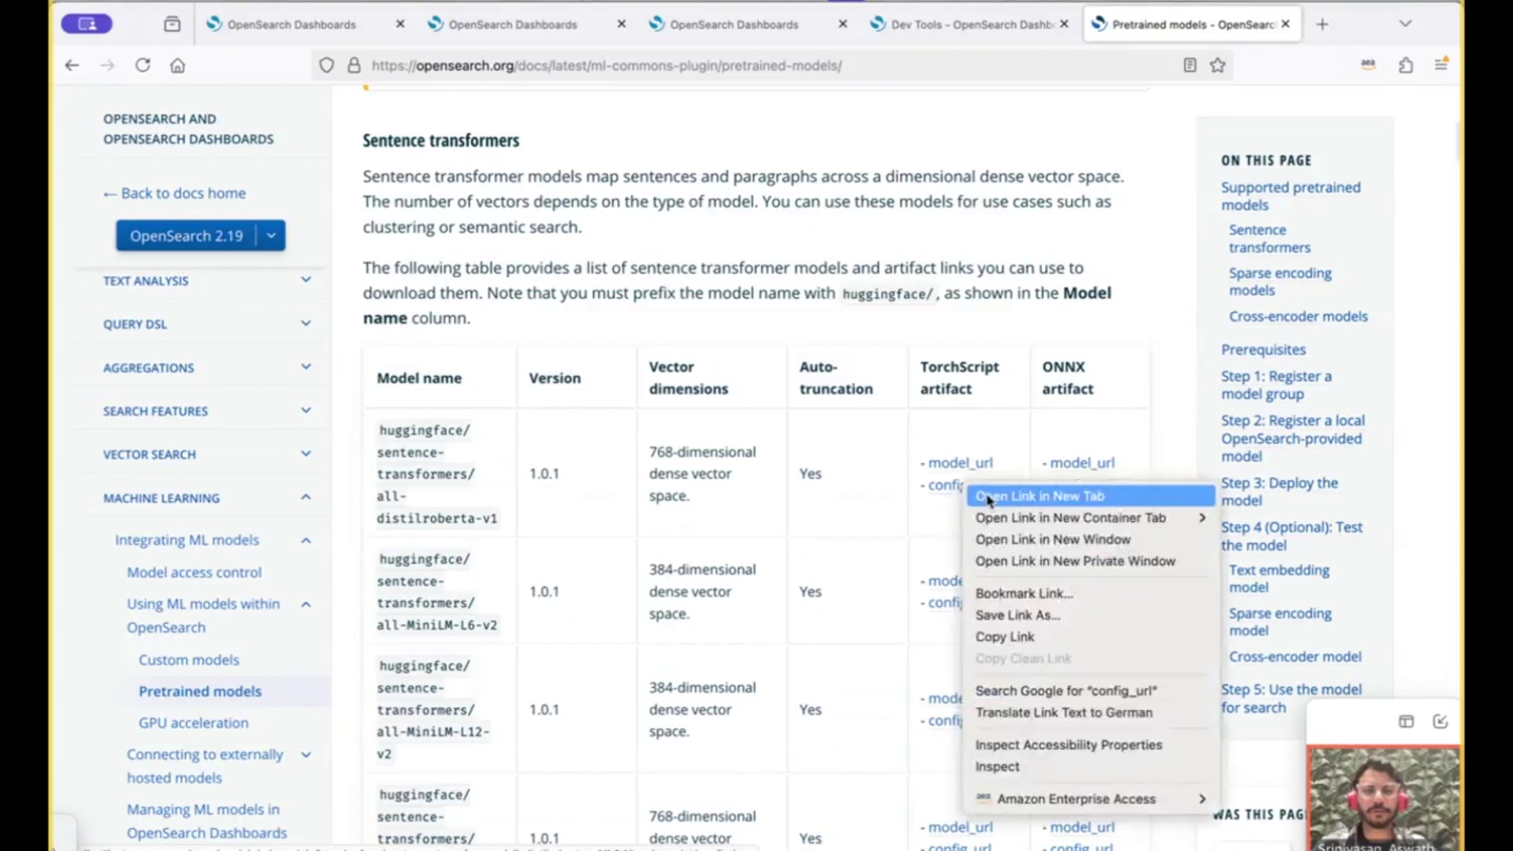
{"action": "left_click", "coordinate": [985, 498]}
{"action": "left_click", "coordinate": [1214, 38]}
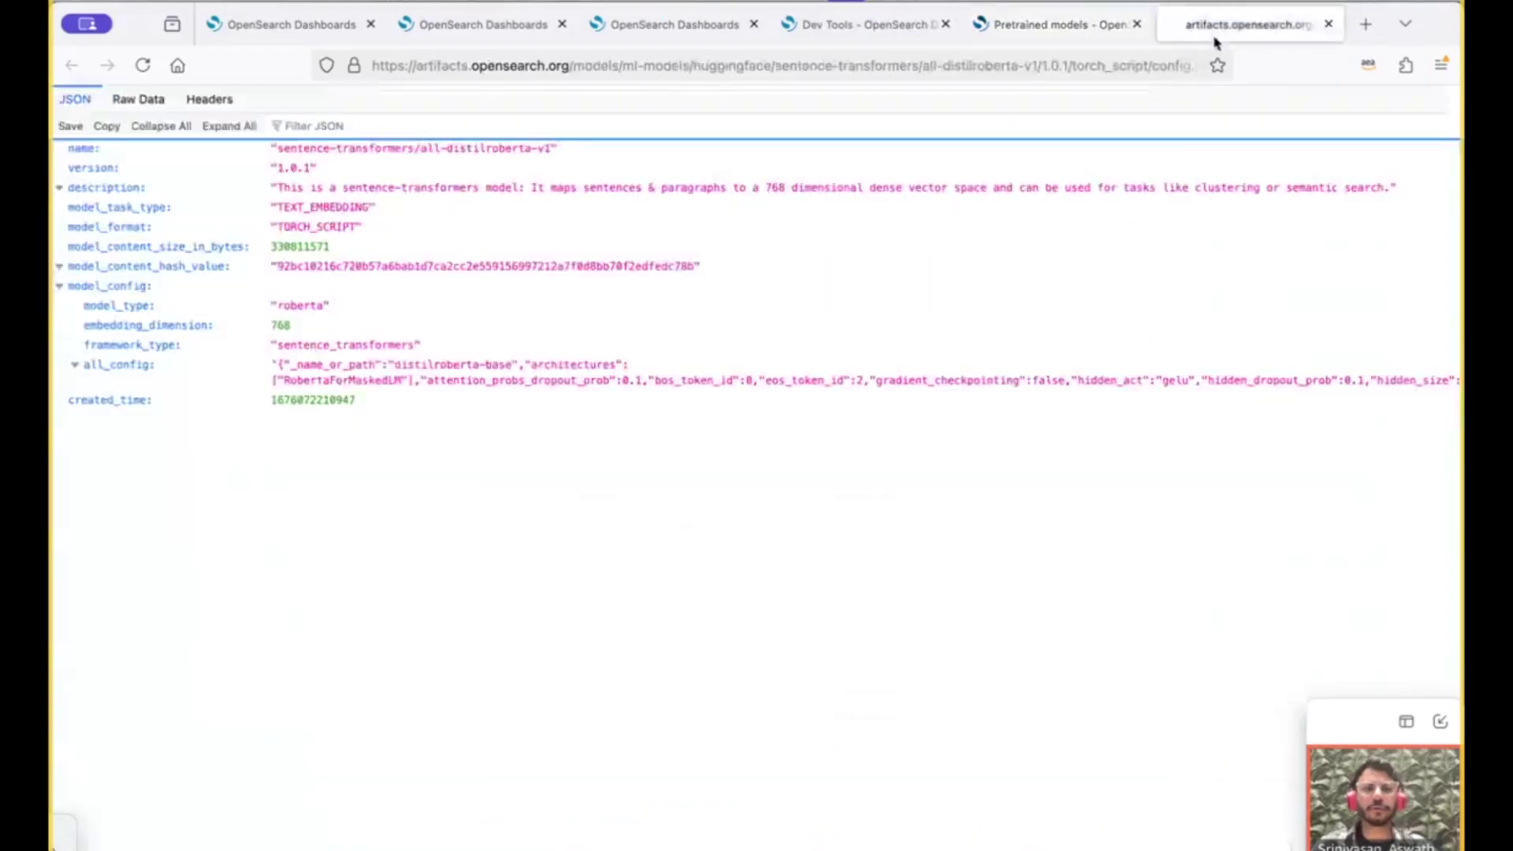
{"action": "left_click", "coordinate": [109, 126]}
{"action": "left_click", "coordinate": [847, 24]}
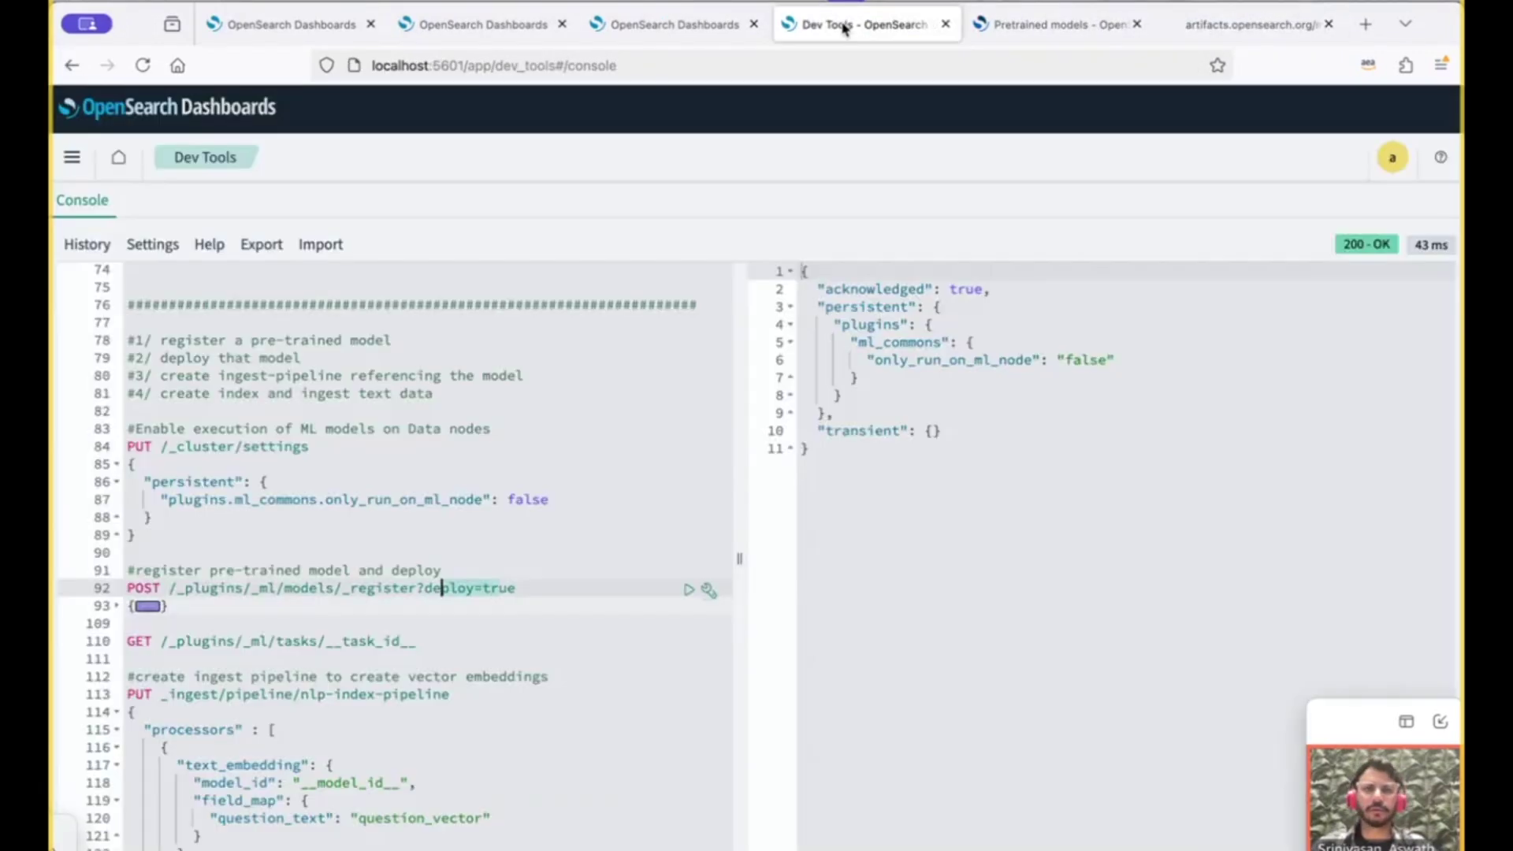
- Prefix the register request's model name with 'huggingface/' in the line 93 body, then fold it
{"action": "left_click", "coordinate": [210, 618]}
{"action": "left_click", "coordinate": [88, 605]}
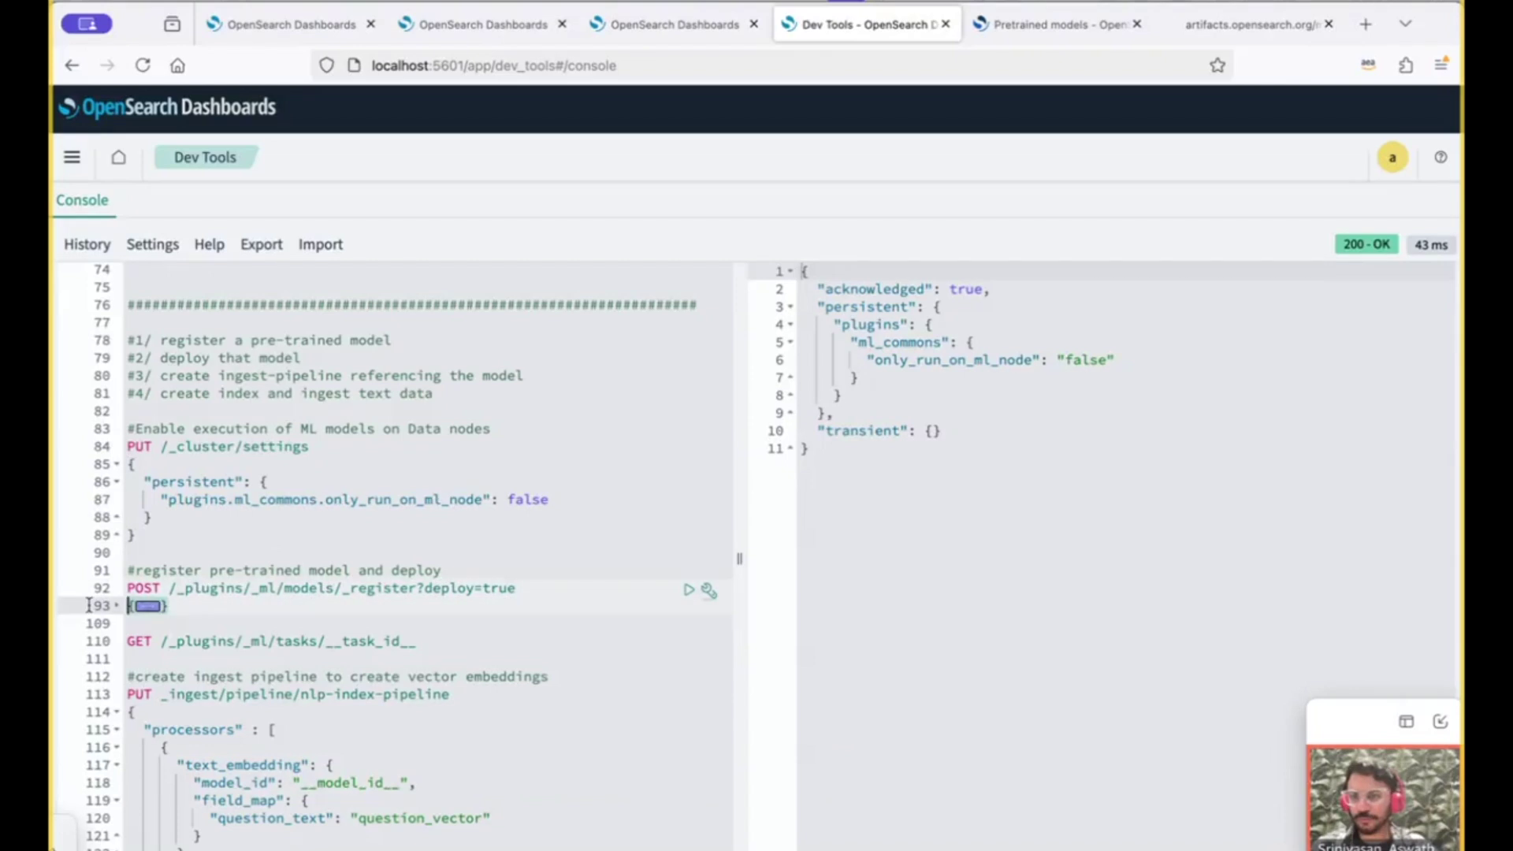
{"action": "left_click", "coordinate": [88, 605]}
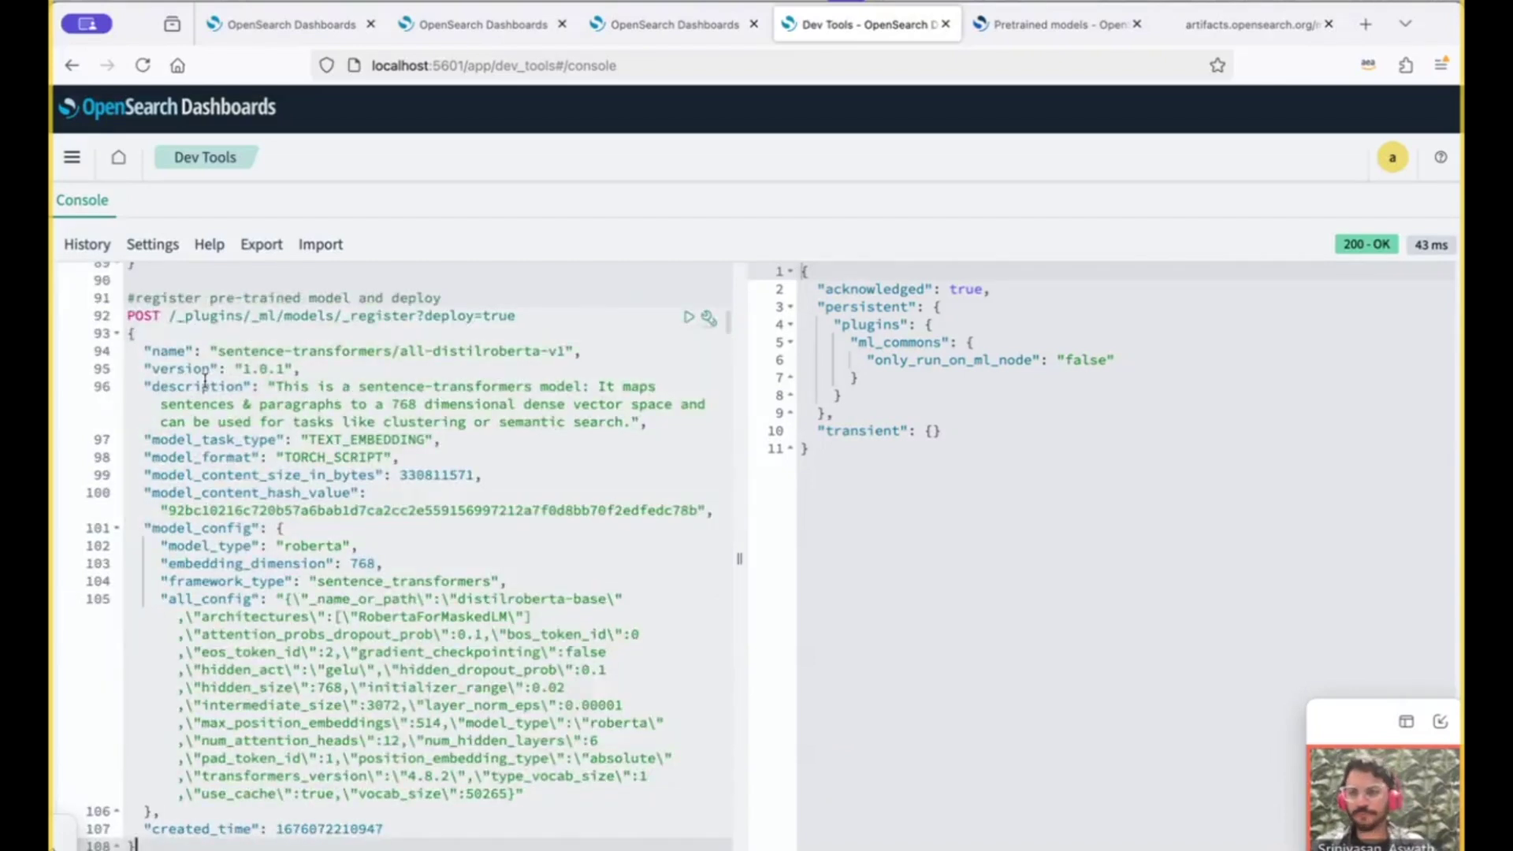
{"action": "type", "text": "hu"}
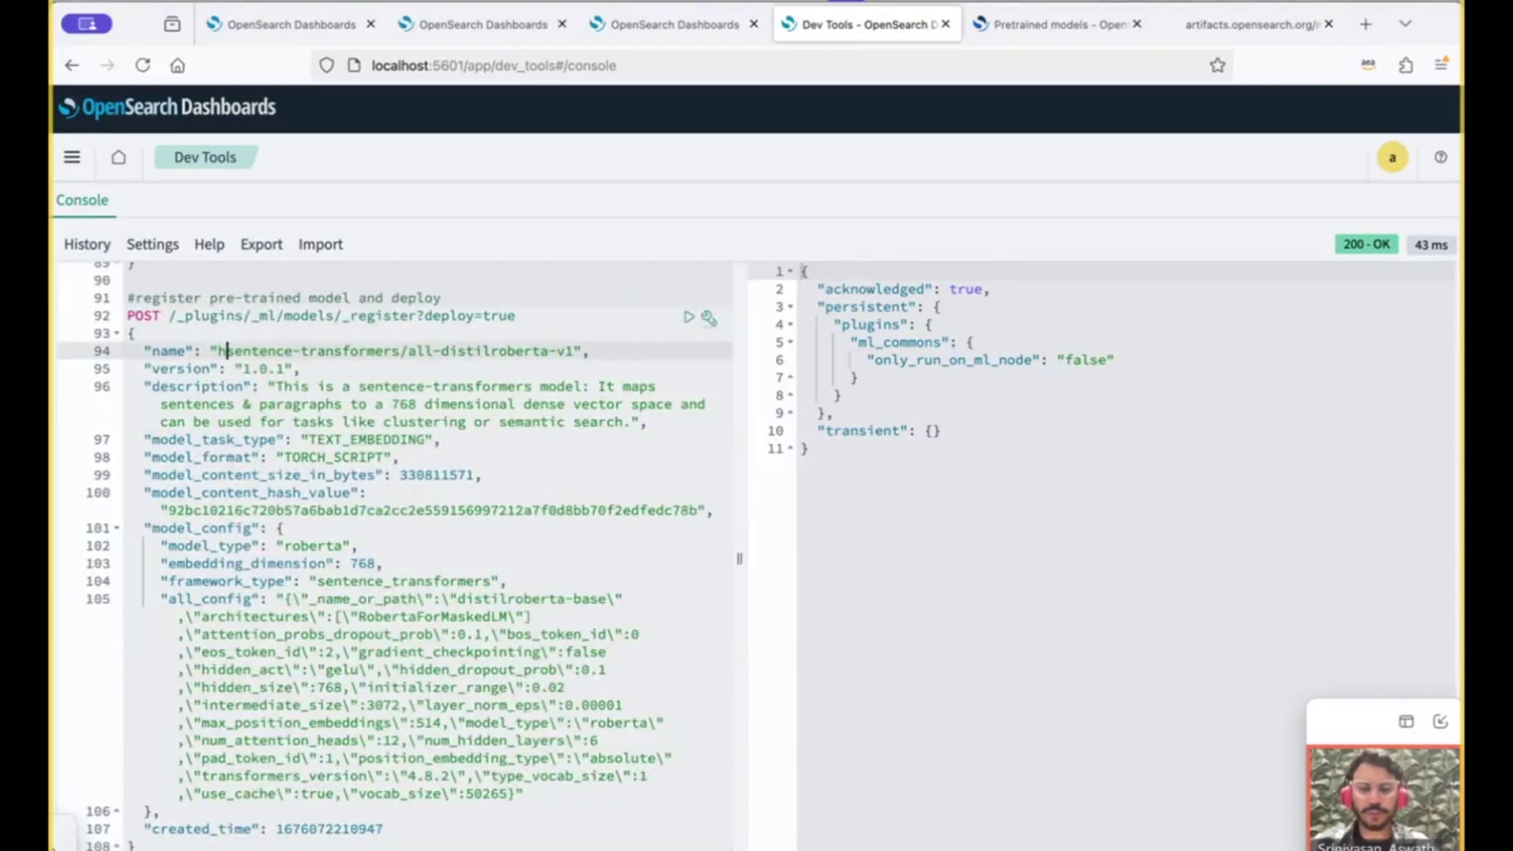
{"action": "type", "text": "ggingface/"}
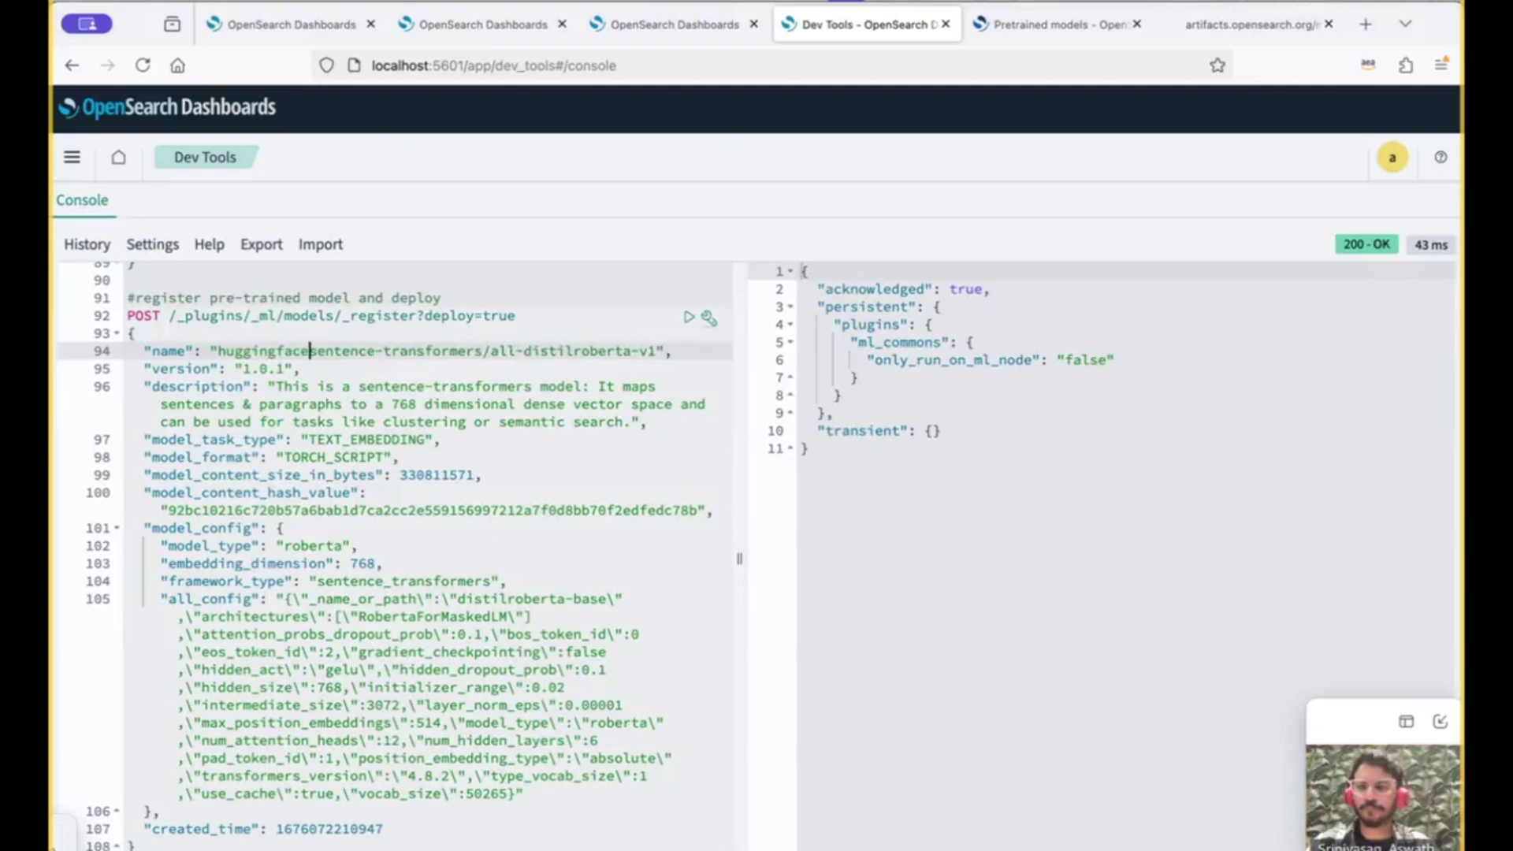
{"action": "left_click", "coordinate": [117, 333]}
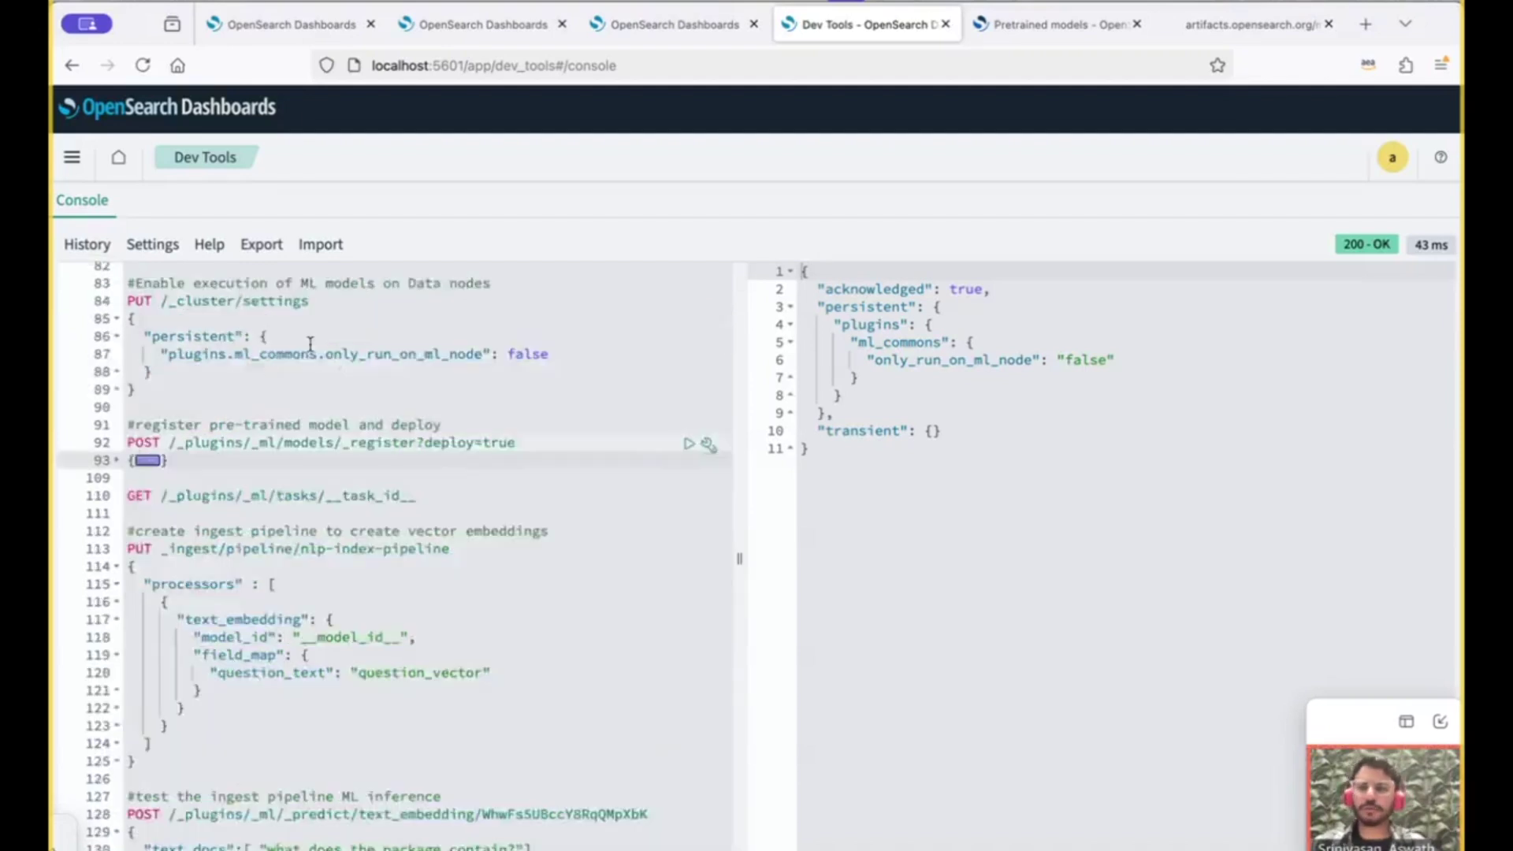
- Rerun the PUT _cluster/settings request that lets ML models run on data nodes
{"action": "left_click", "coordinate": [355, 303]}
{"action": "left_click", "coordinate": [689, 302]}
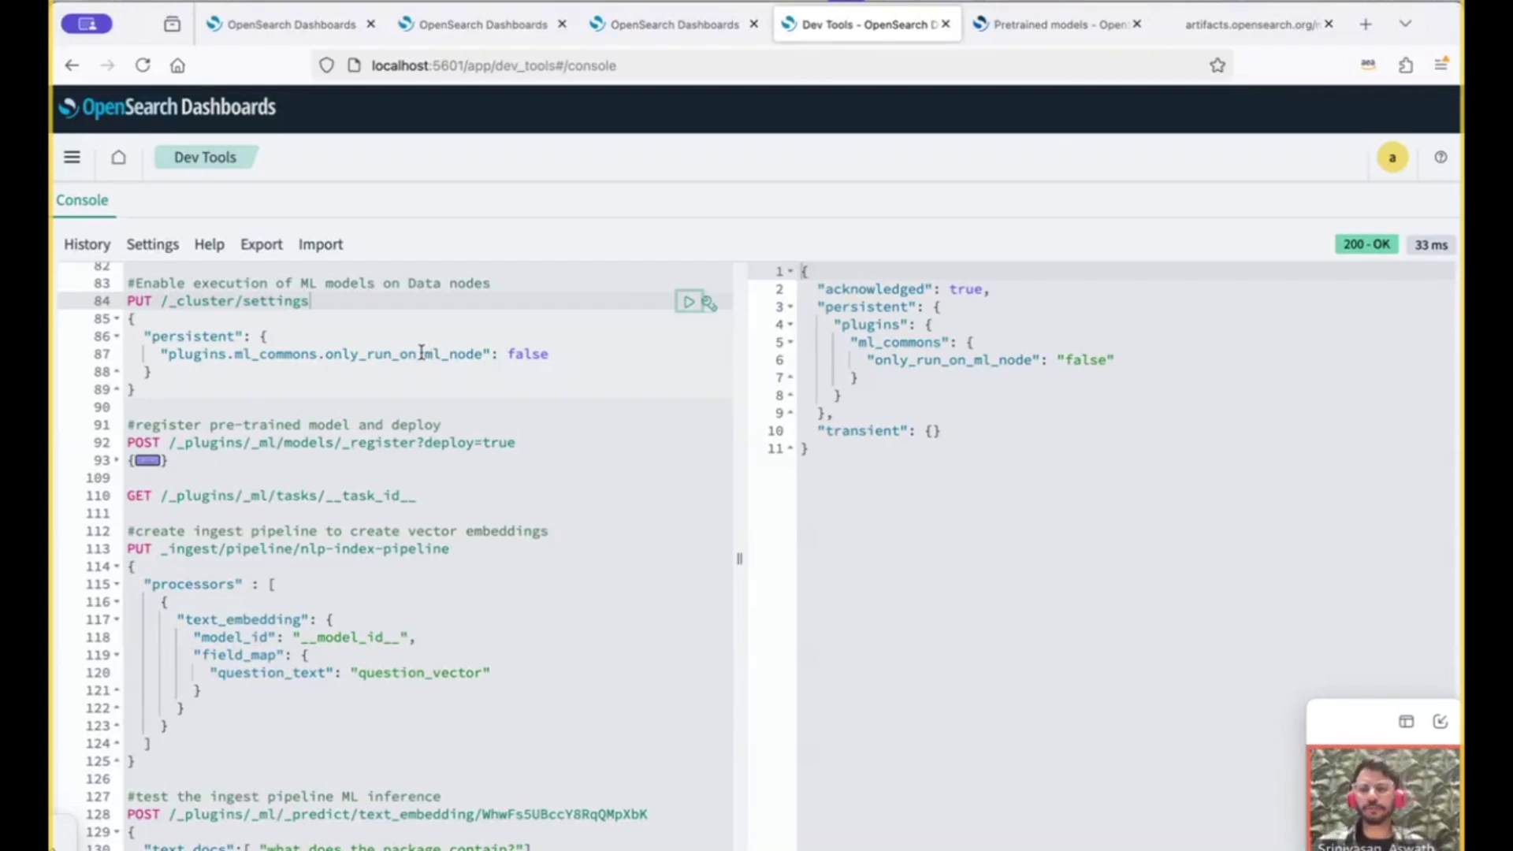
{"action": "double_click", "coordinate": [343, 285]}
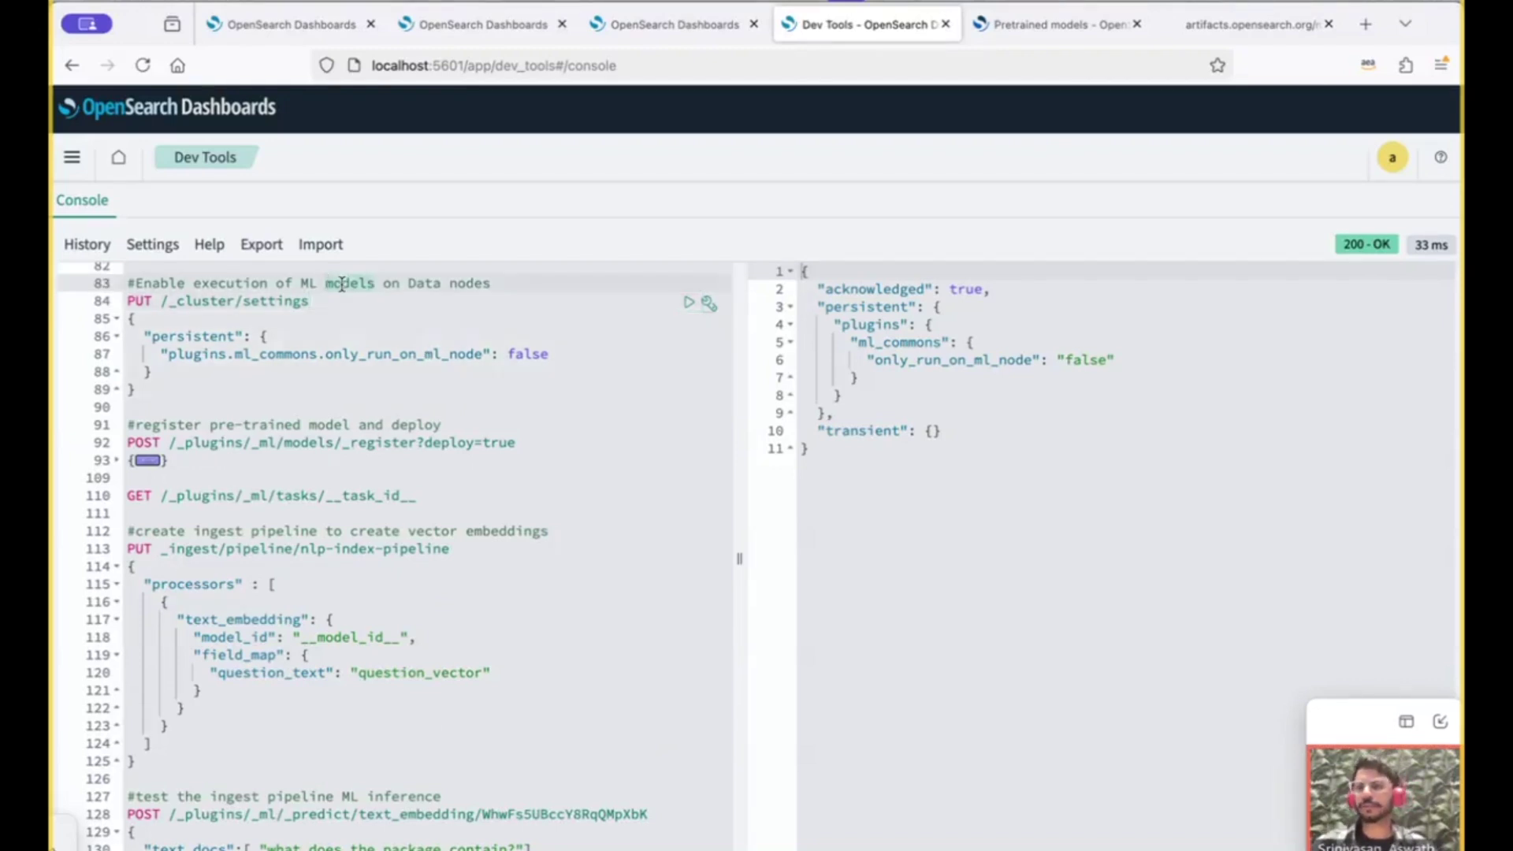
{"action": "left_click", "coordinate": [360, 286]}
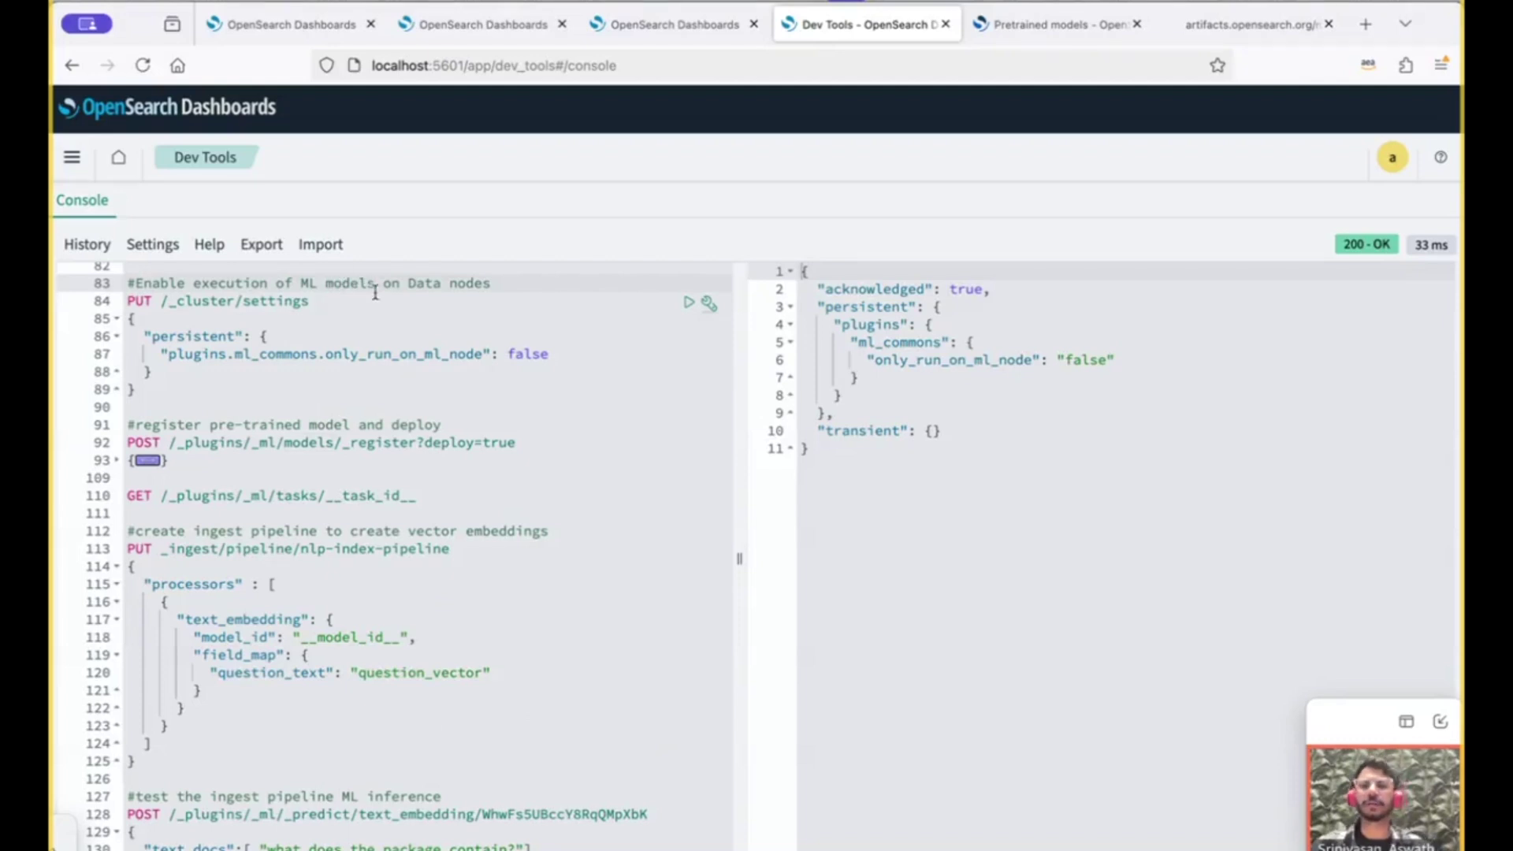
{"action": "left_click", "coordinate": [1056, 24]}
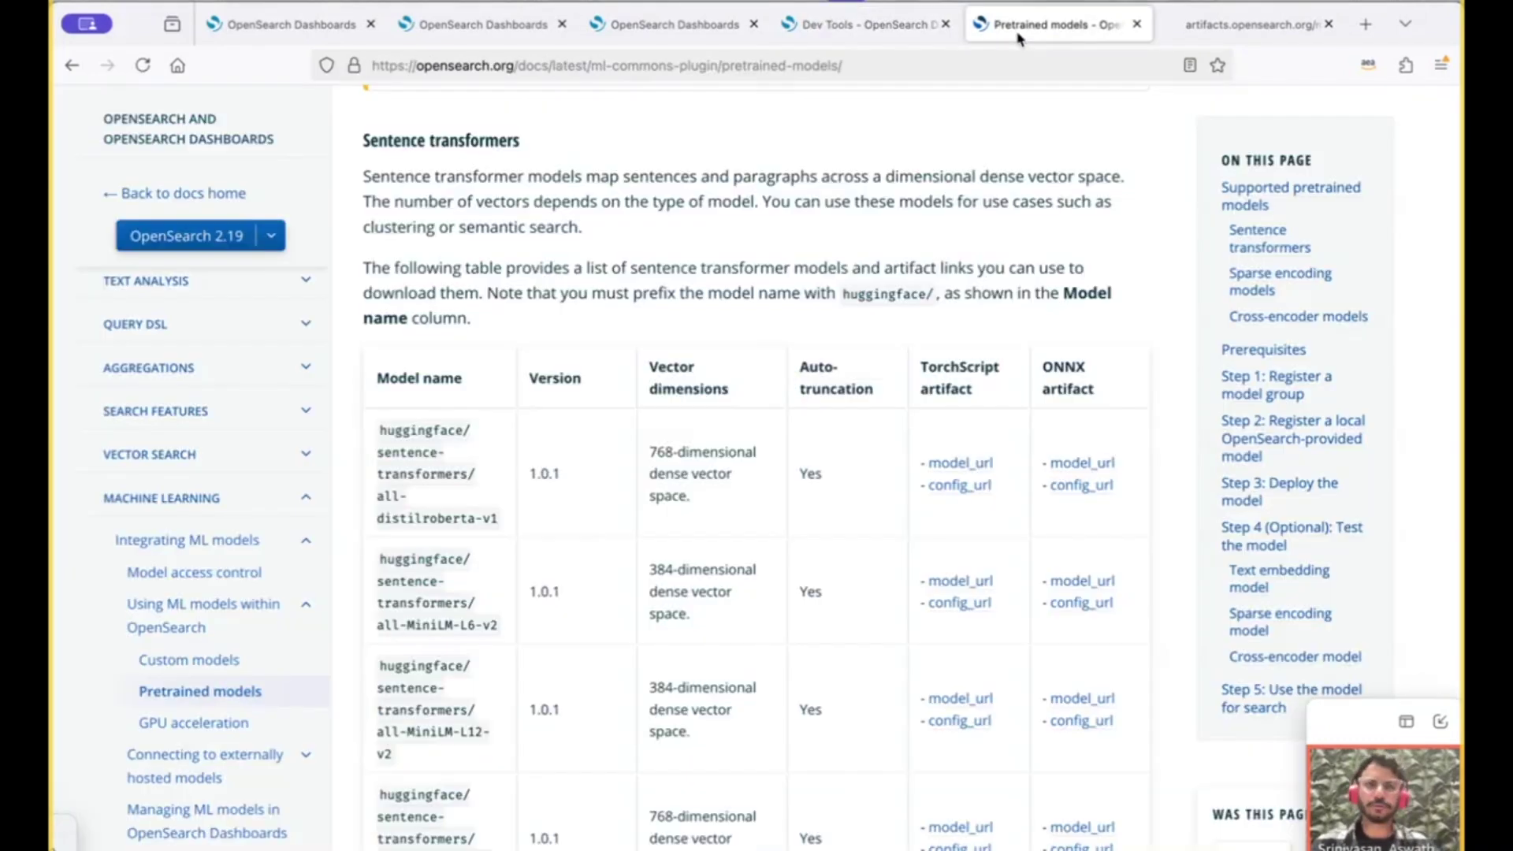
- Search the documentation for 'connectors' and browse the Supported connectors table
{"action": "scroll", "coordinate": [1082, 194], "scroll_direction": "up", "scroll_amount": 10}
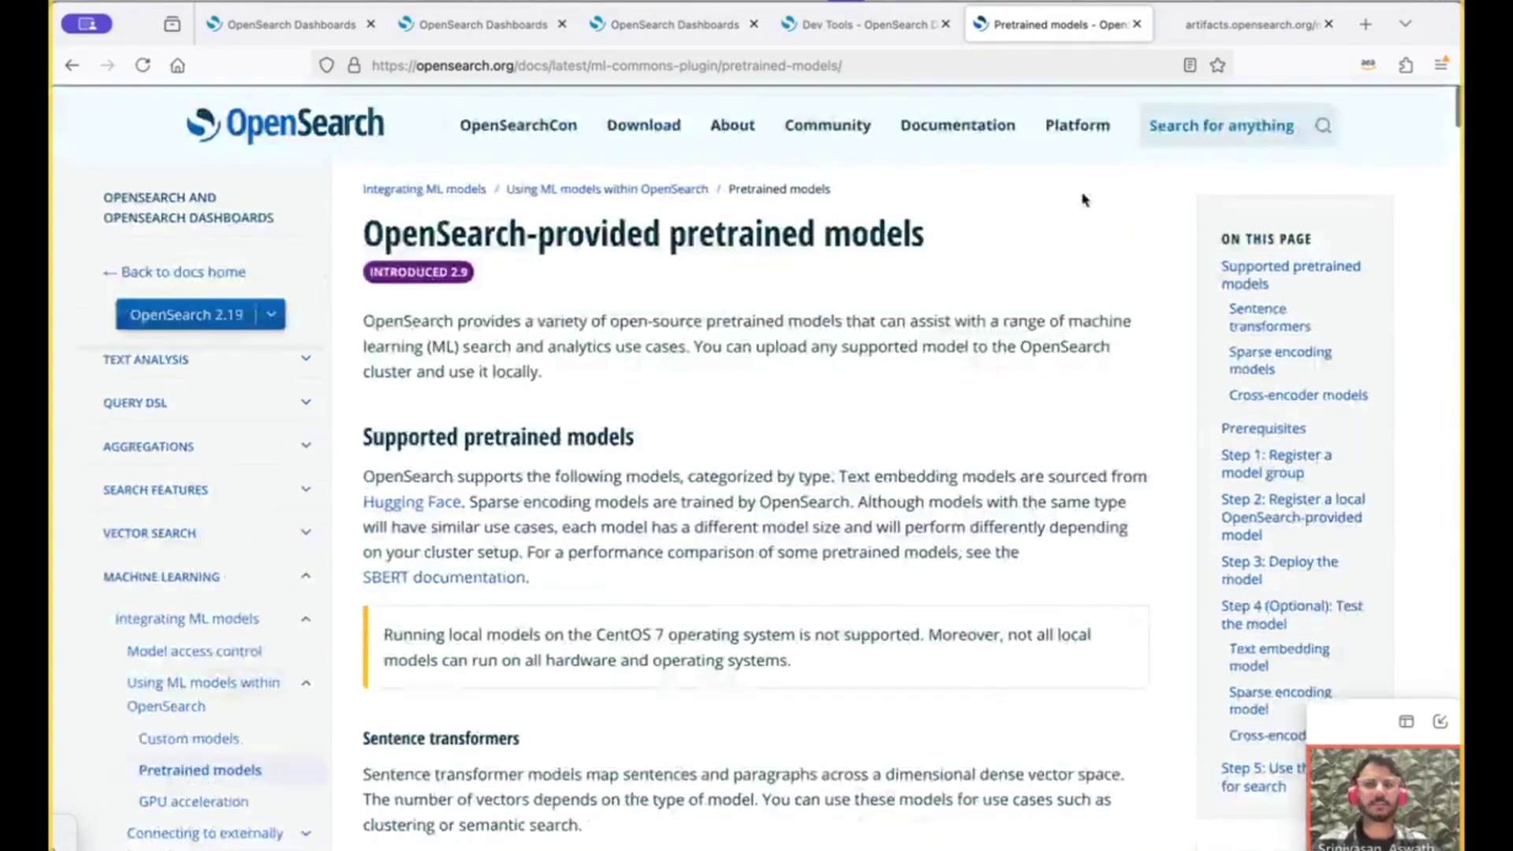
{"action": "left_click", "coordinate": [1214, 110]}
{"action": "type", "text": "conn"}
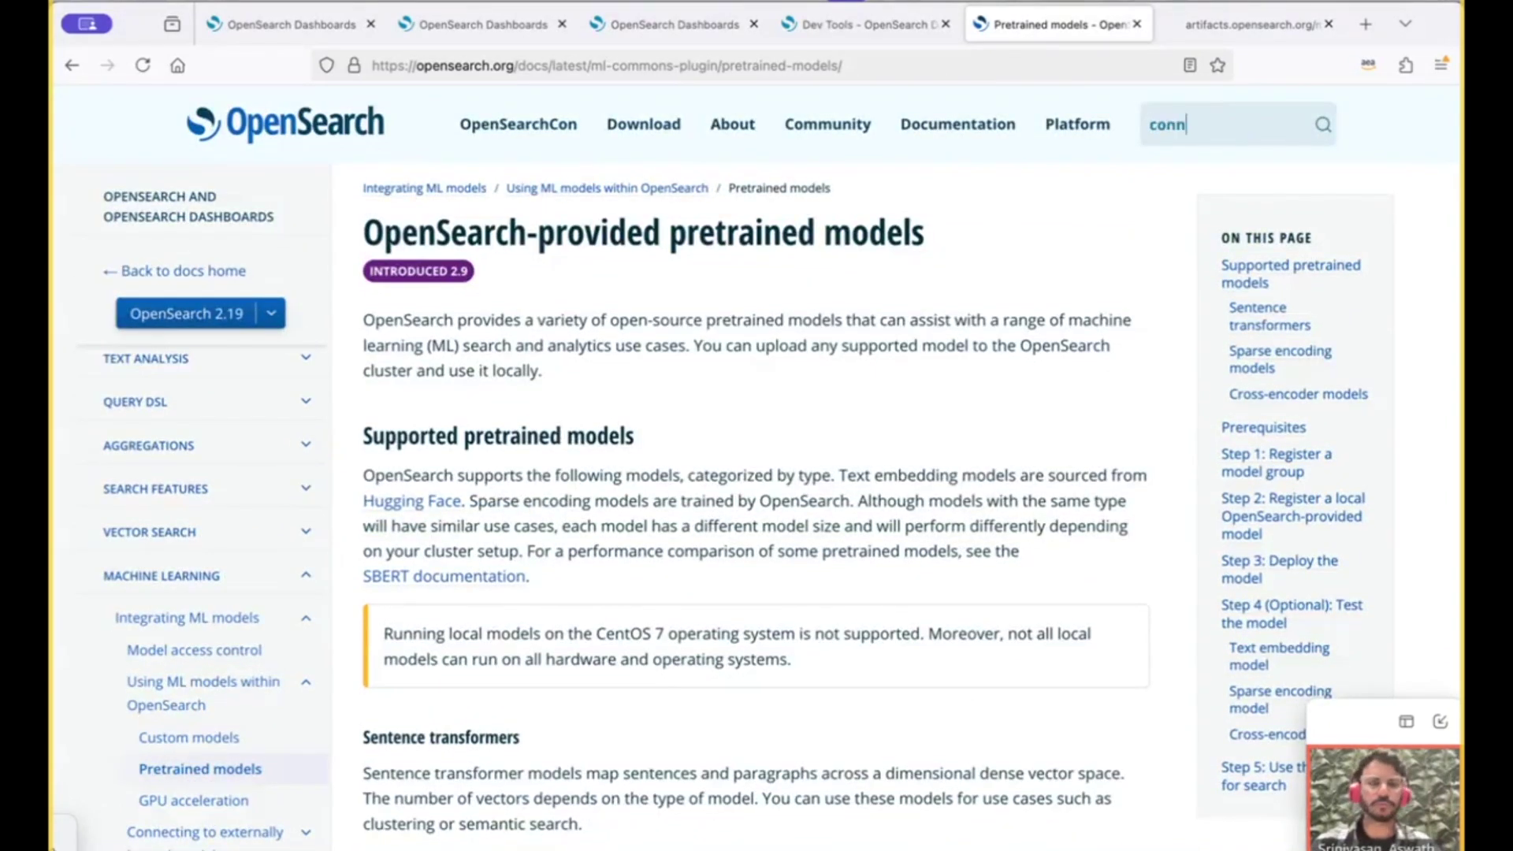
{"action": "type", "text": "ectors"}
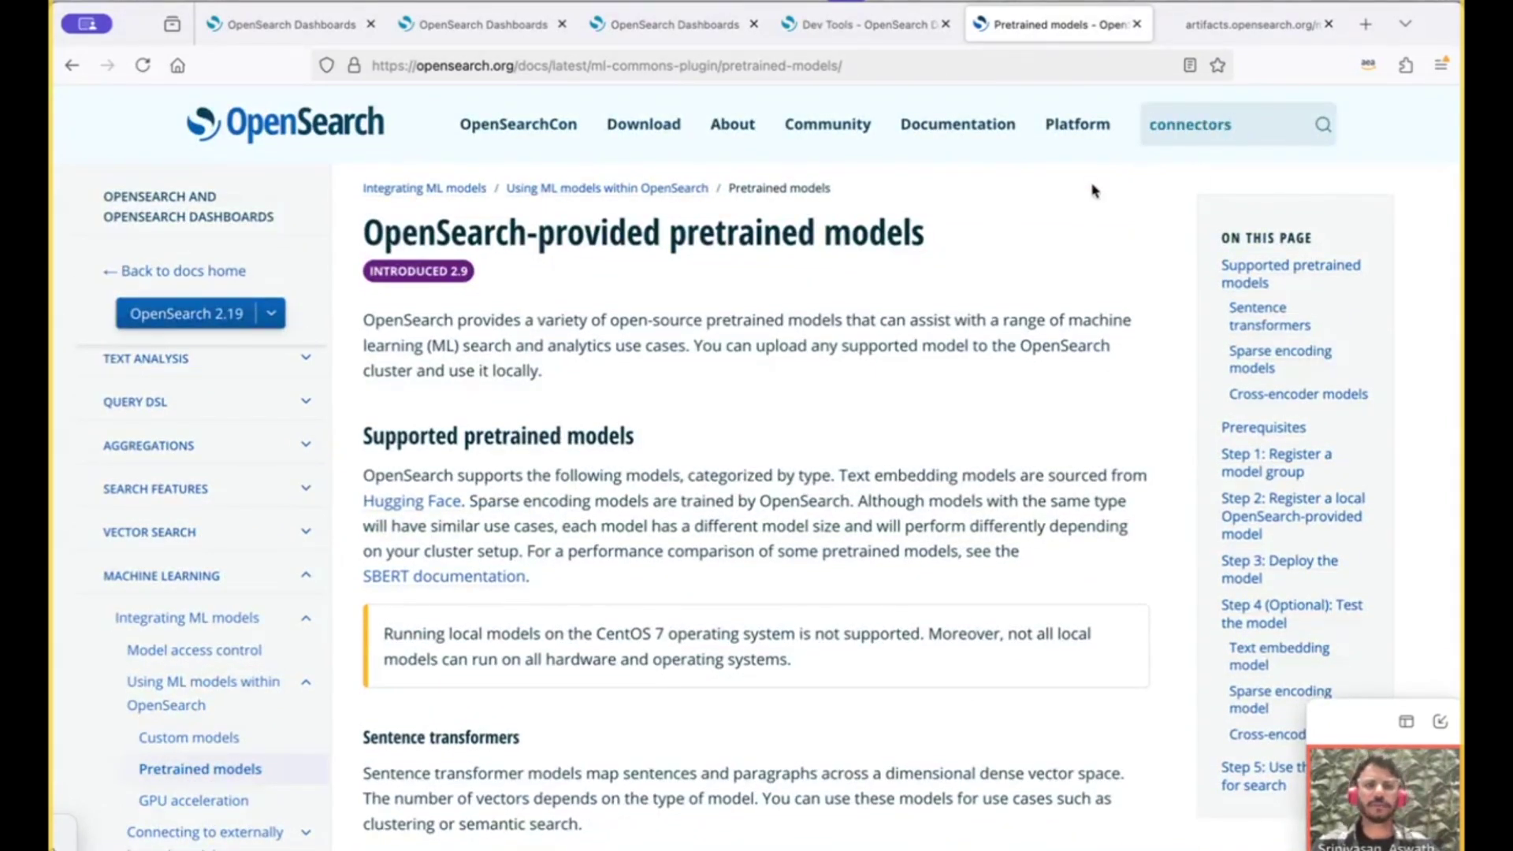
{"action": "left_click", "coordinate": [867, 202]}
{"action": "scroll", "coordinate": [739, 304], "scroll_direction": "down", "scroll_amount": 8}
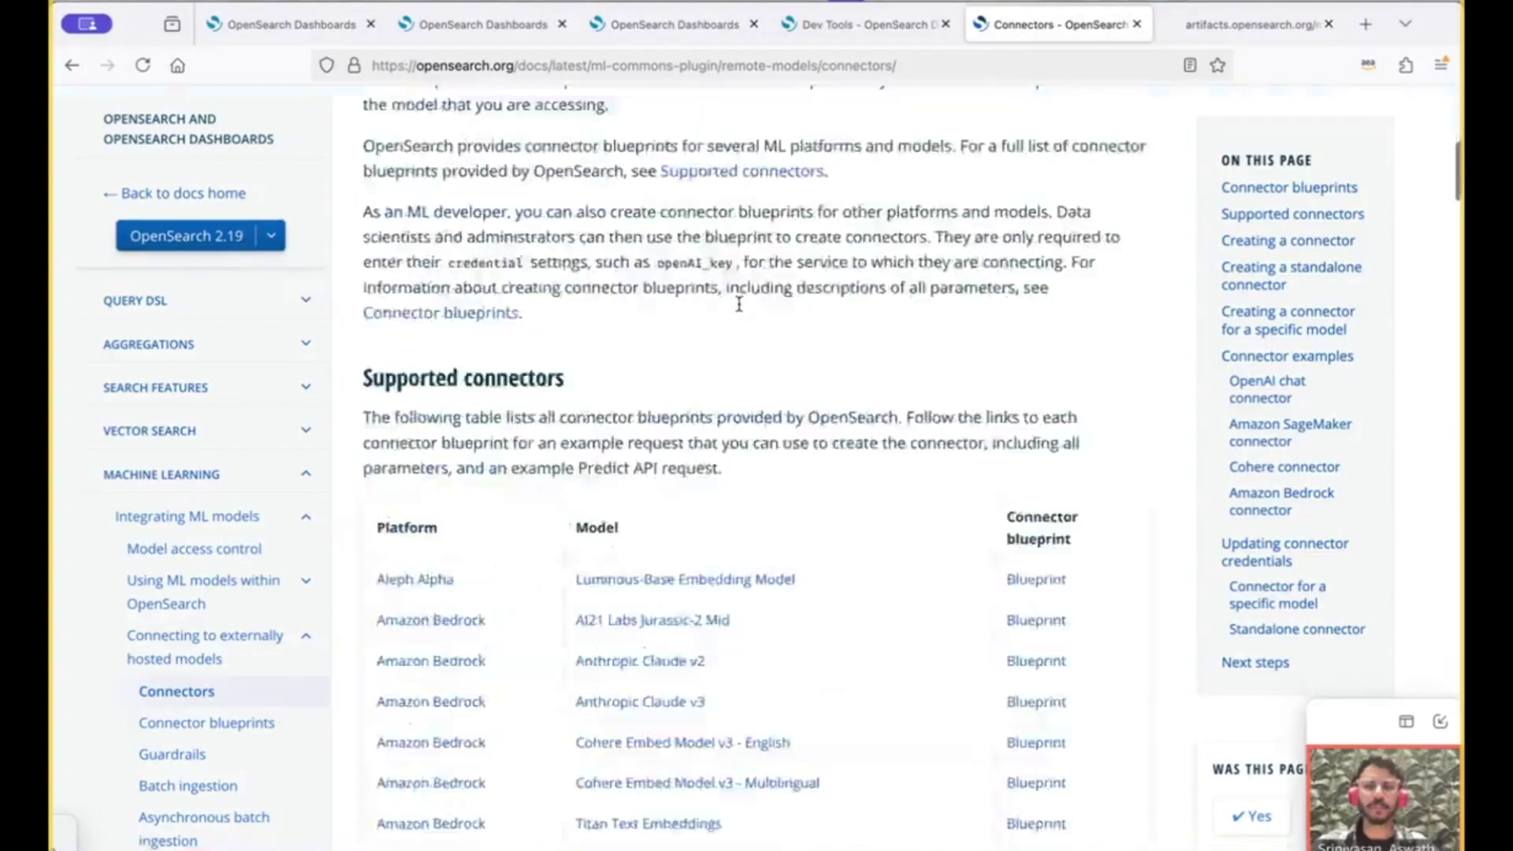
{"action": "scroll", "coordinate": [740, 304], "scroll_direction": "down", "scroll_amount": 6}
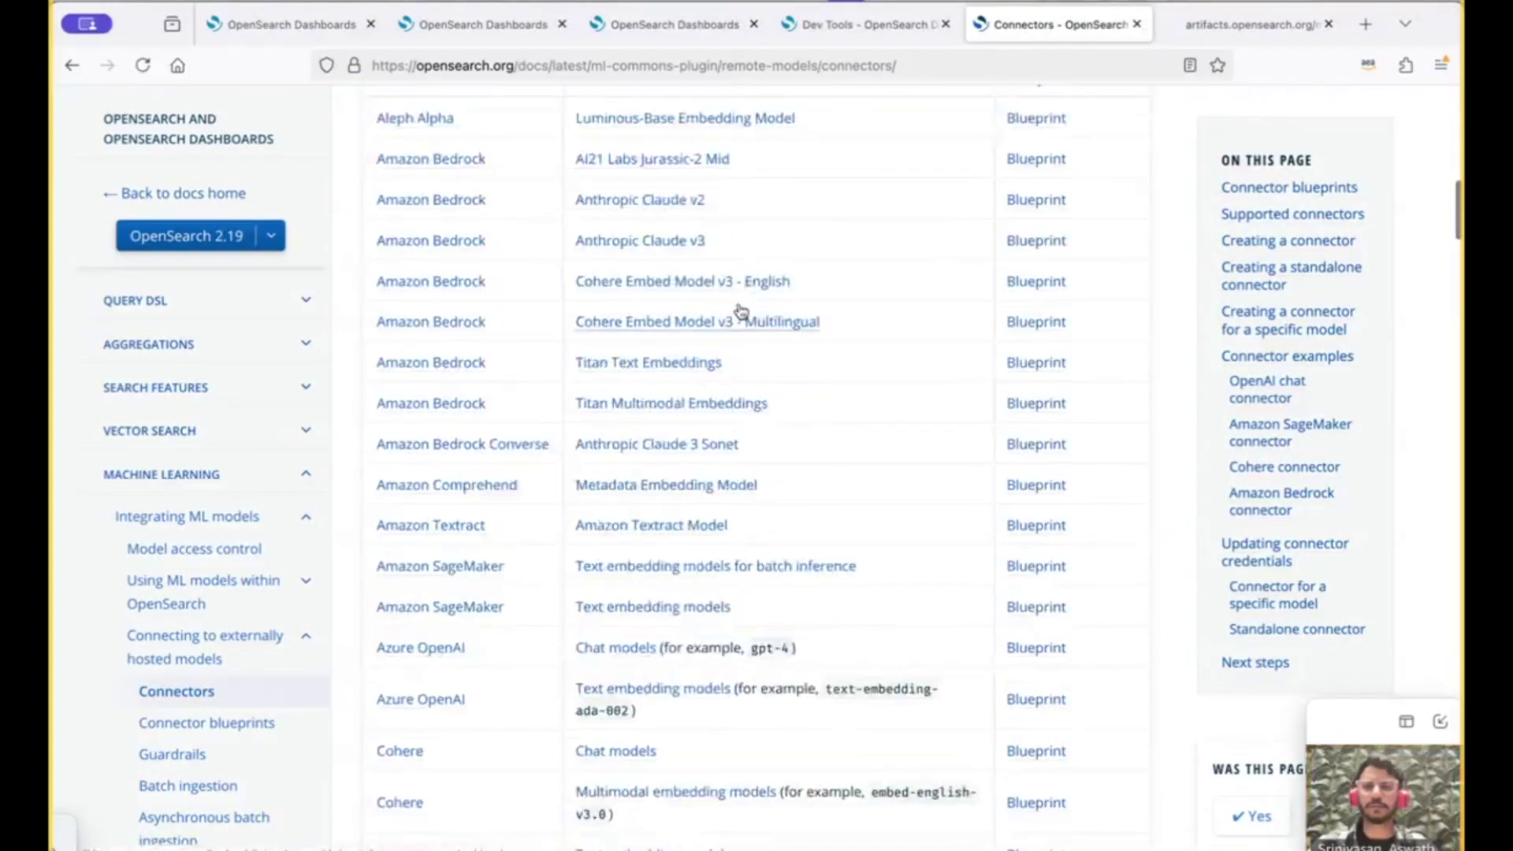
{"action": "scroll", "coordinate": [739, 309], "scroll_direction": "up", "scroll_amount": 1}
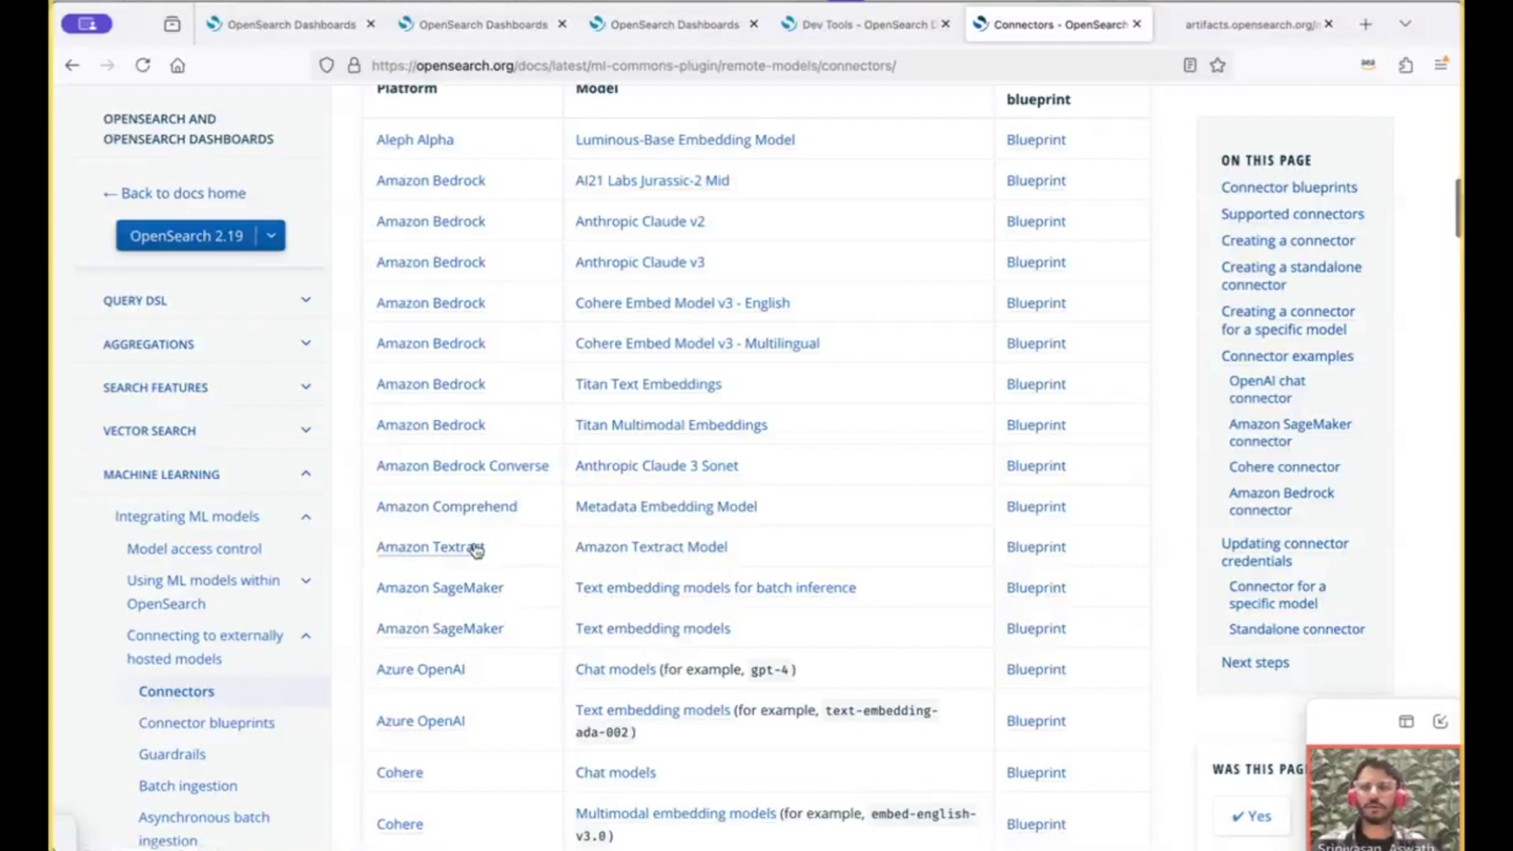
{"action": "scroll", "coordinate": [460, 601], "scroll_direction": "down", "scroll_amount": 2}
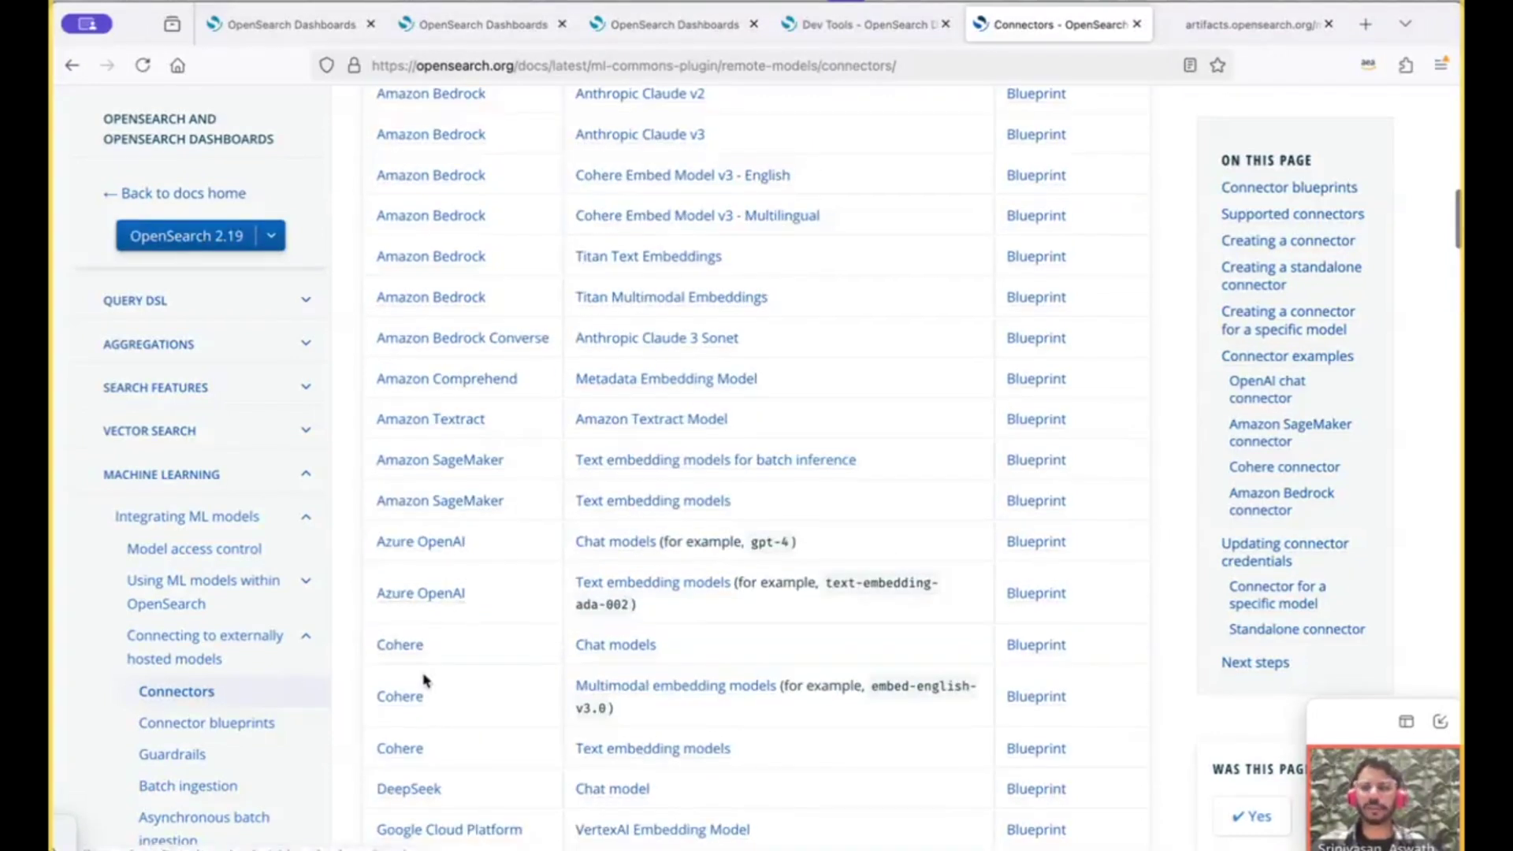
{"action": "scroll", "coordinate": [423, 679], "scroll_direction": "down", "scroll_amount": 3}
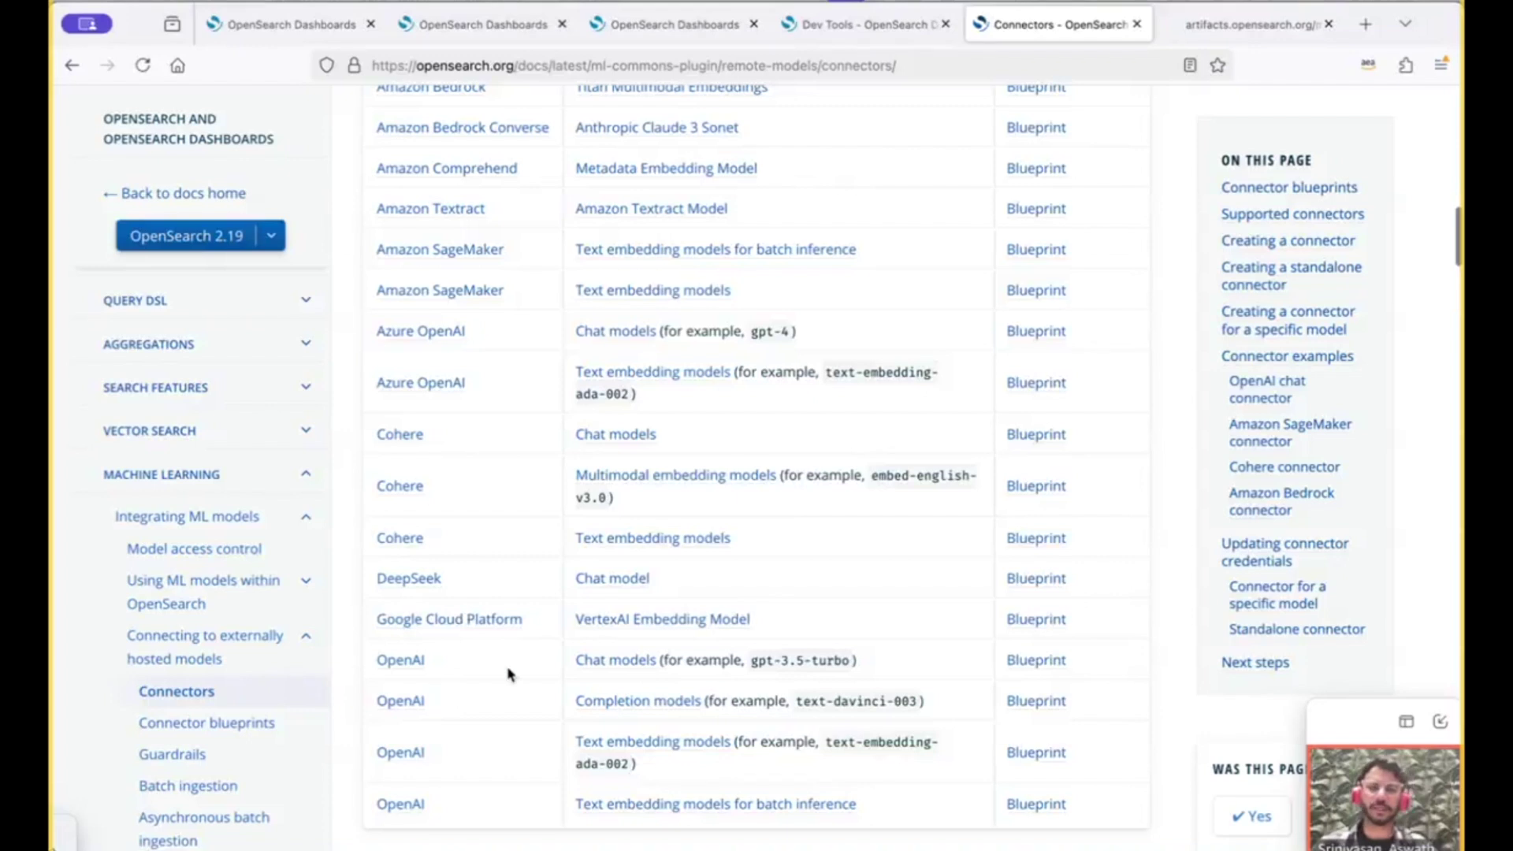
{"action": "scroll", "coordinate": [692, 384], "scroll_direction": "up", "scroll_amount": 1}
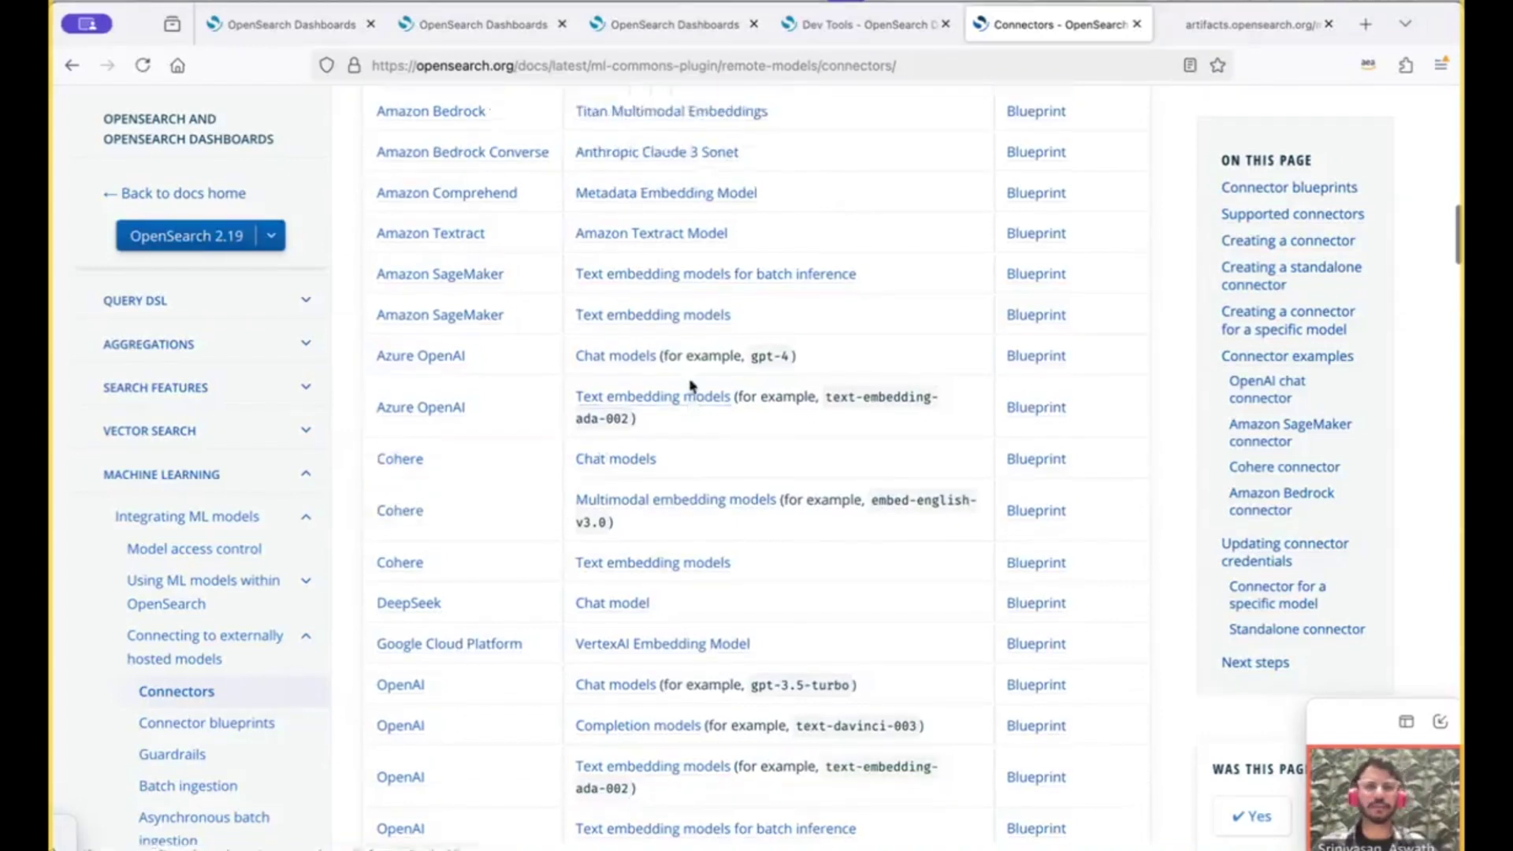
- Send the POST _register?deploy=true model request and select the returned CREATED task ID
{"action": "left_click", "coordinate": [867, 23]}
{"action": "left_click", "coordinate": [467, 444]}
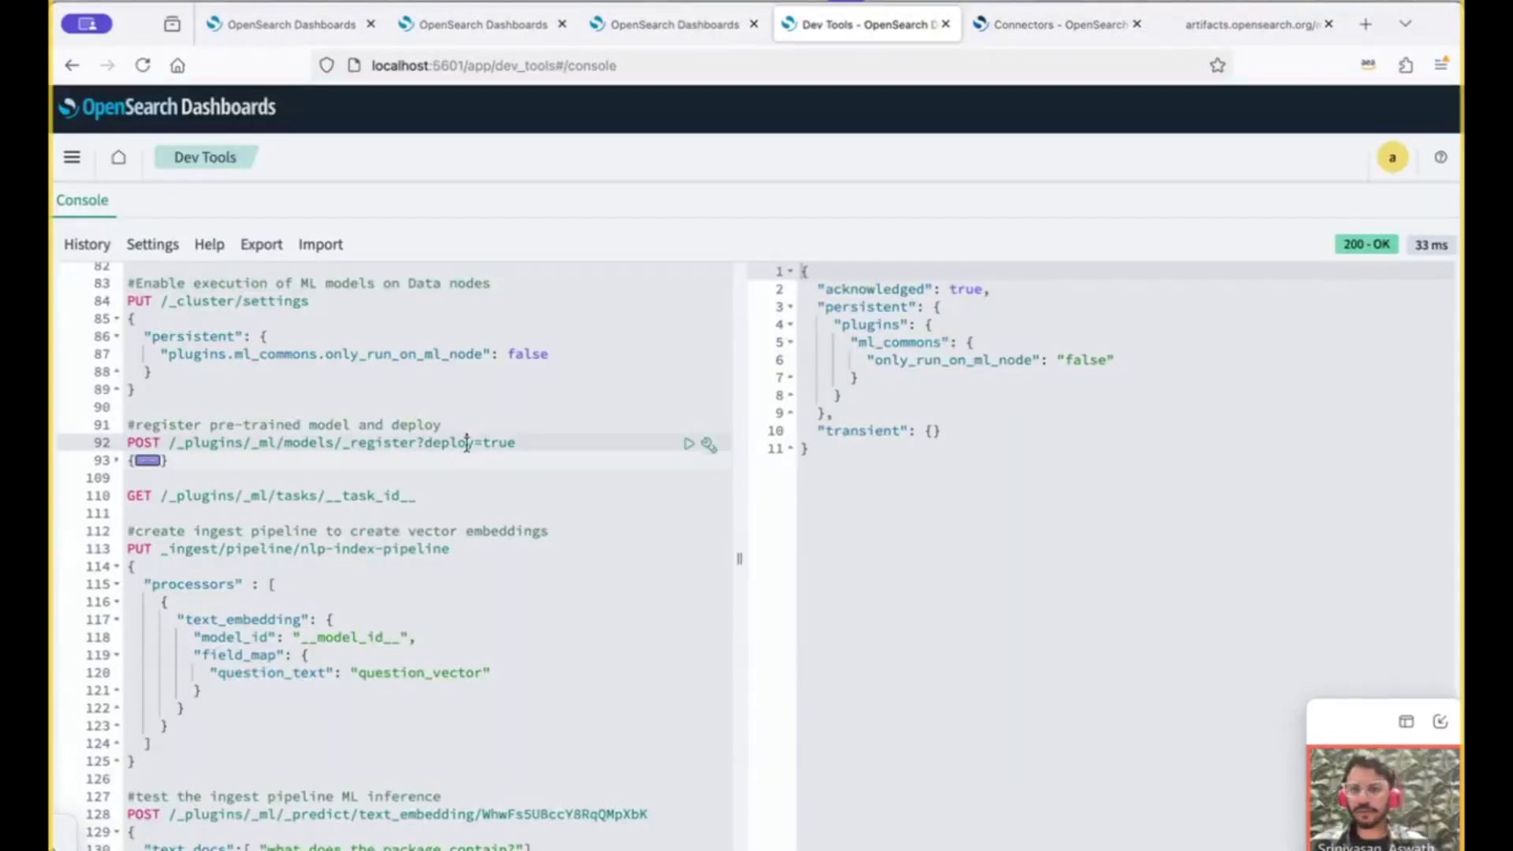
{"action": "left_click", "coordinate": [690, 446]}
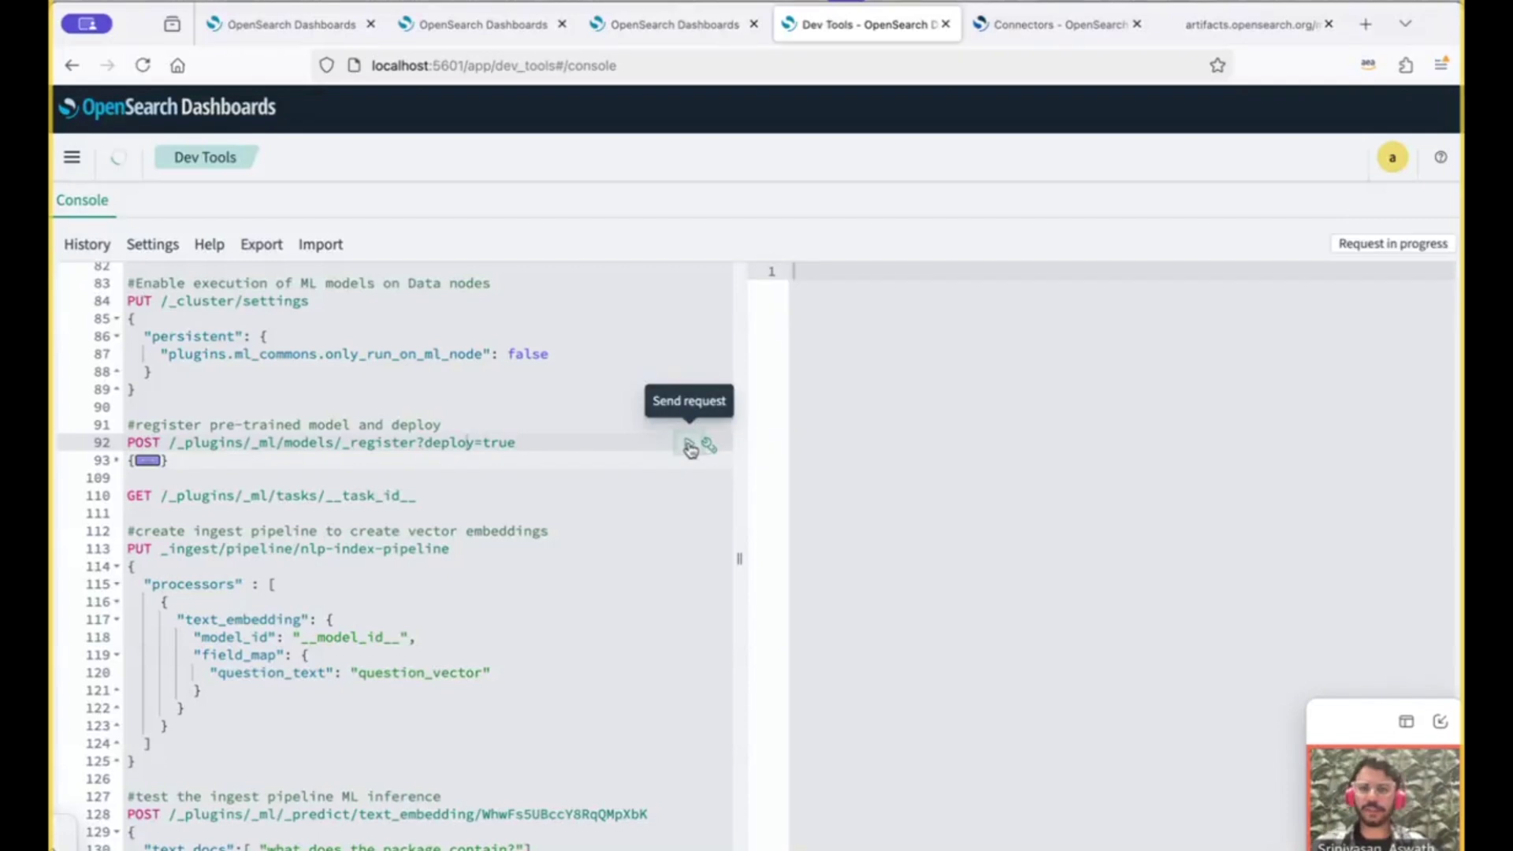
{"action": "double_click", "coordinate": [962, 286]}
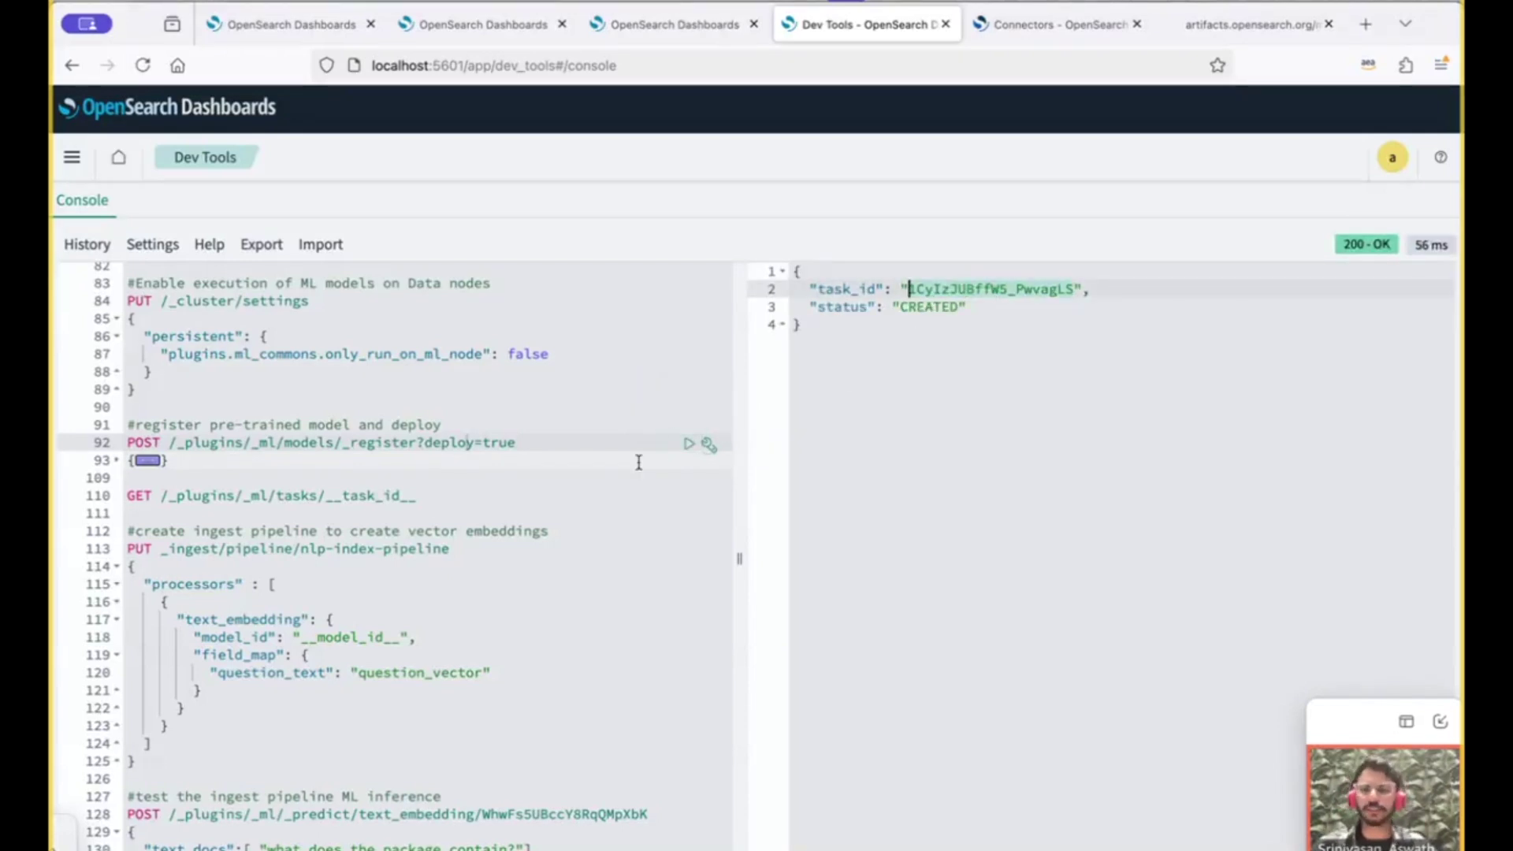
- Paste the task ID into GET /_plugins/_ml/tasks/, rerun until COMPLETED, then select the model_id
{"action": "double_click", "coordinate": [363, 493]}
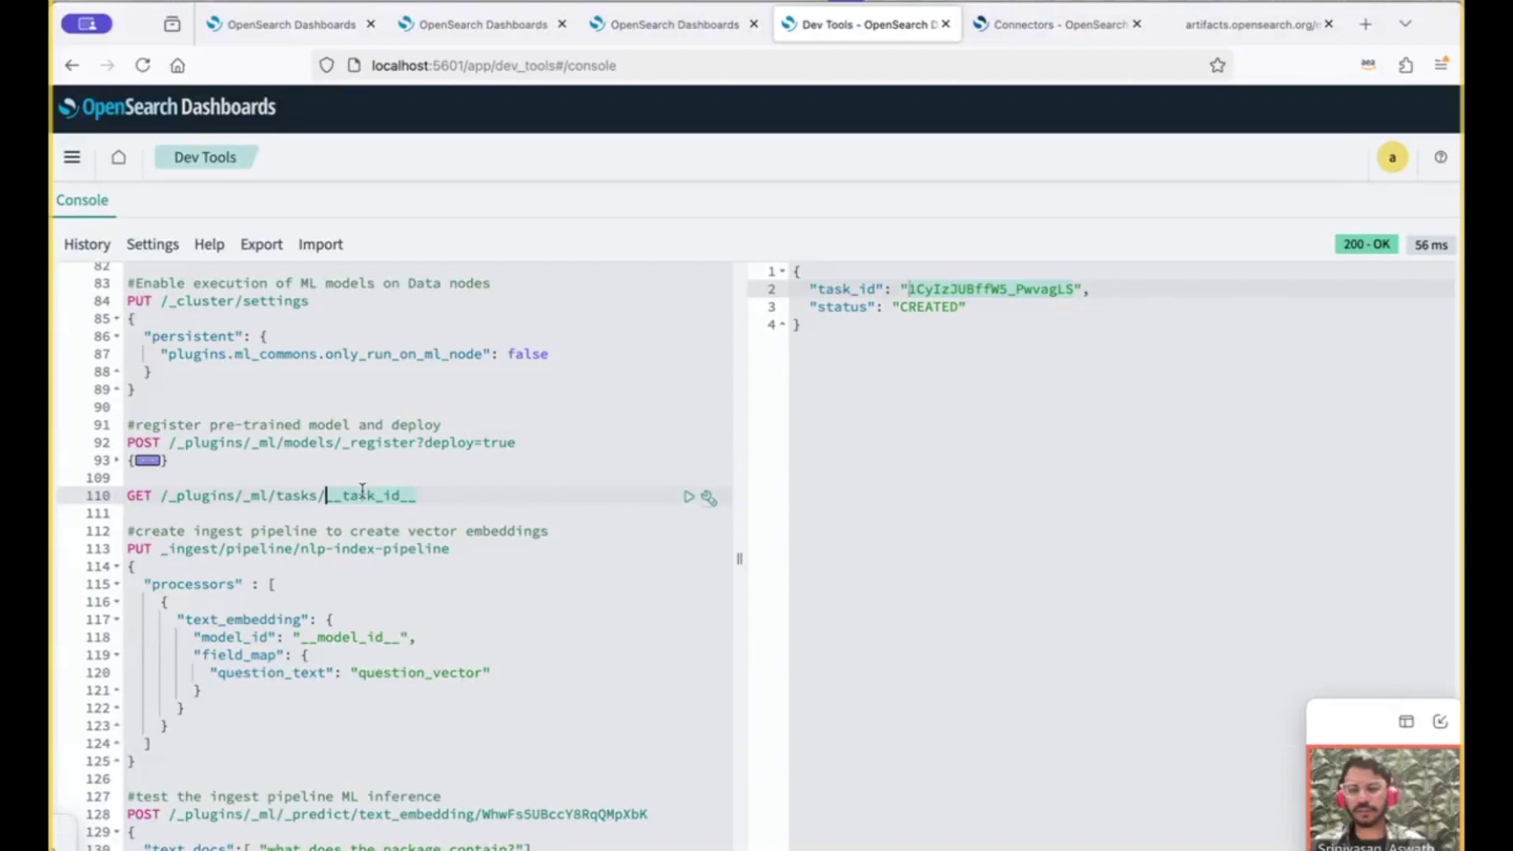
{"action": "type", "text": "1CyIzJUBffW5_PwvagLS"}
{"action": "left_click", "coordinate": [689, 496]}
{"action": "double_click", "coordinate": [926, 325]}
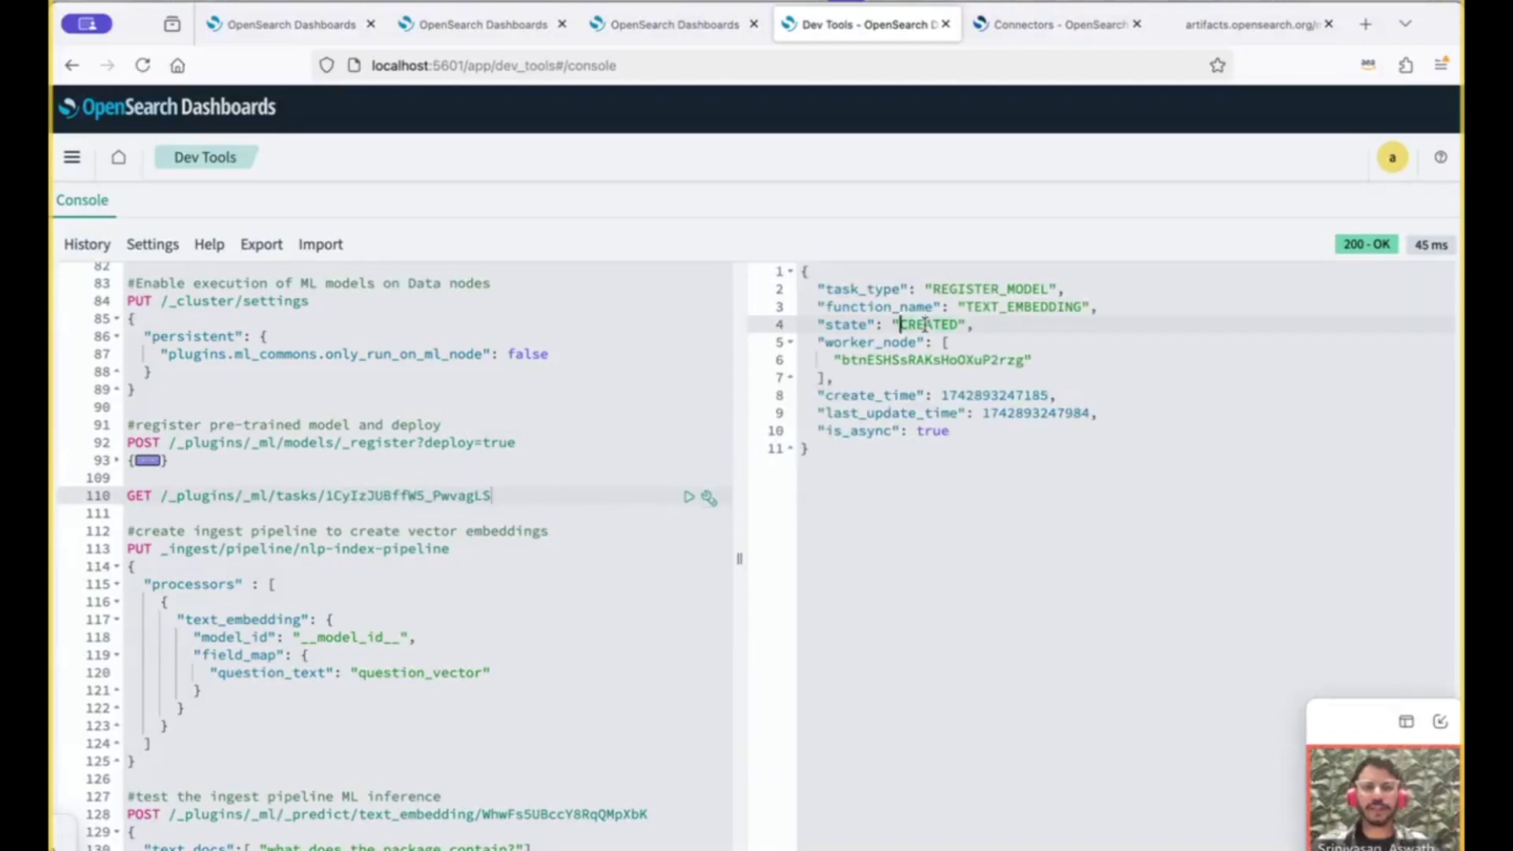
{"action": "left_click", "coordinate": [689, 496]}
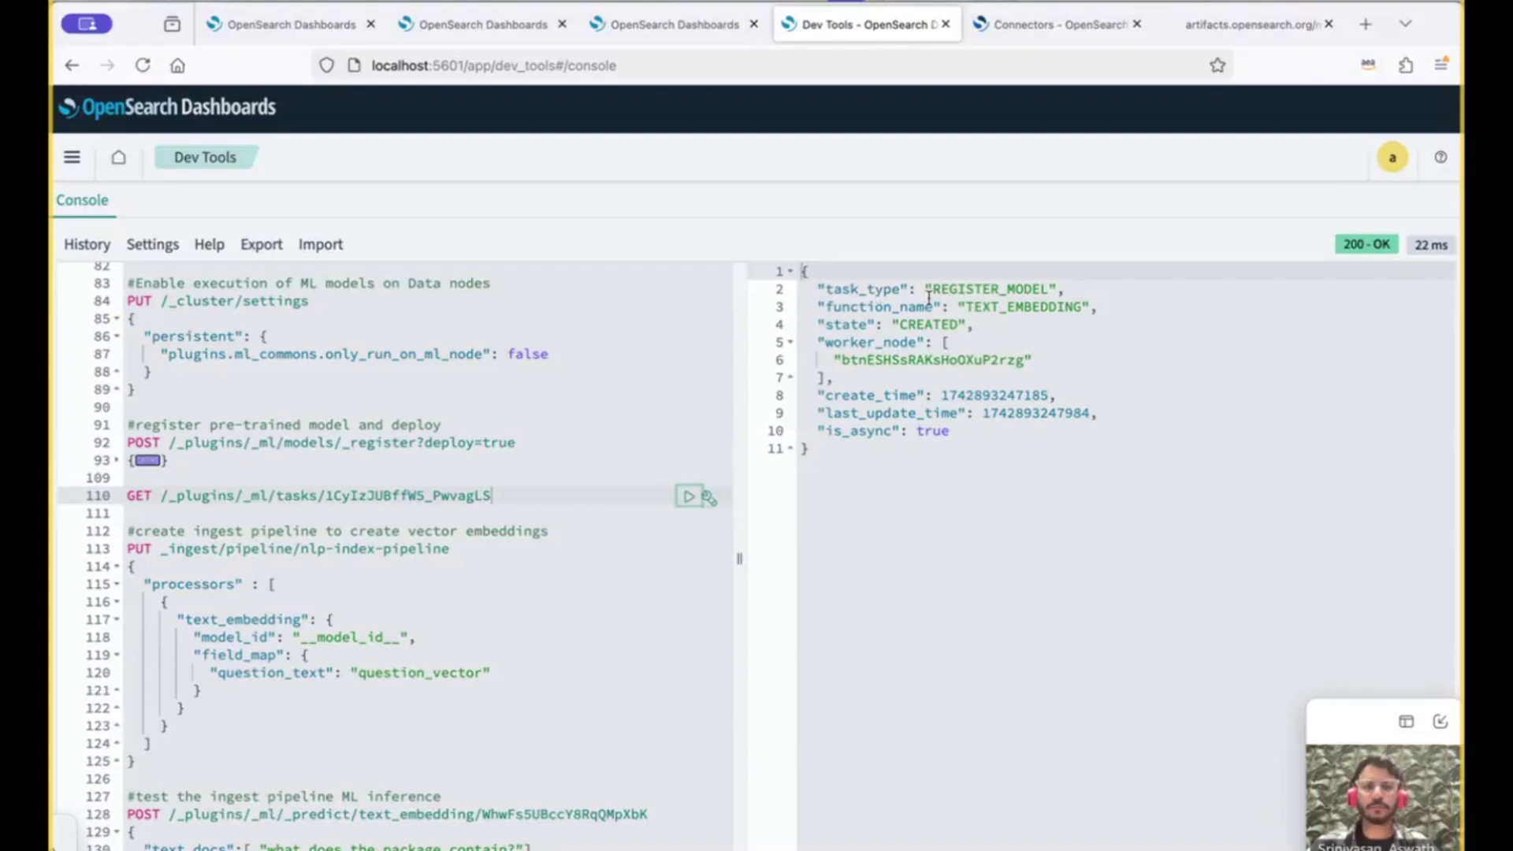
{"action": "left_click", "coordinate": [932, 328]}
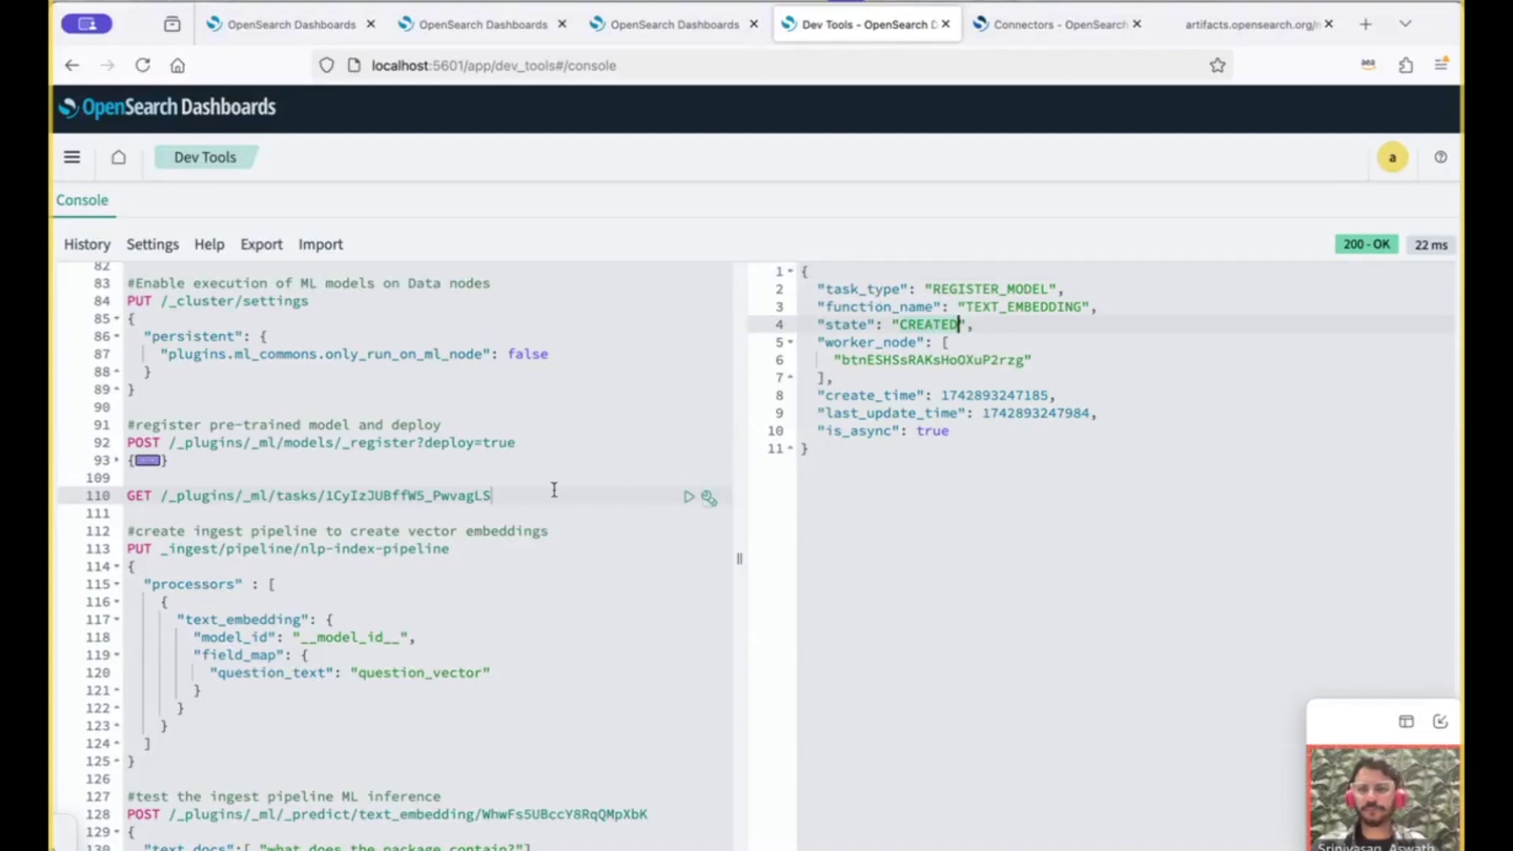
{"action": "left_click", "coordinate": [689, 499]}
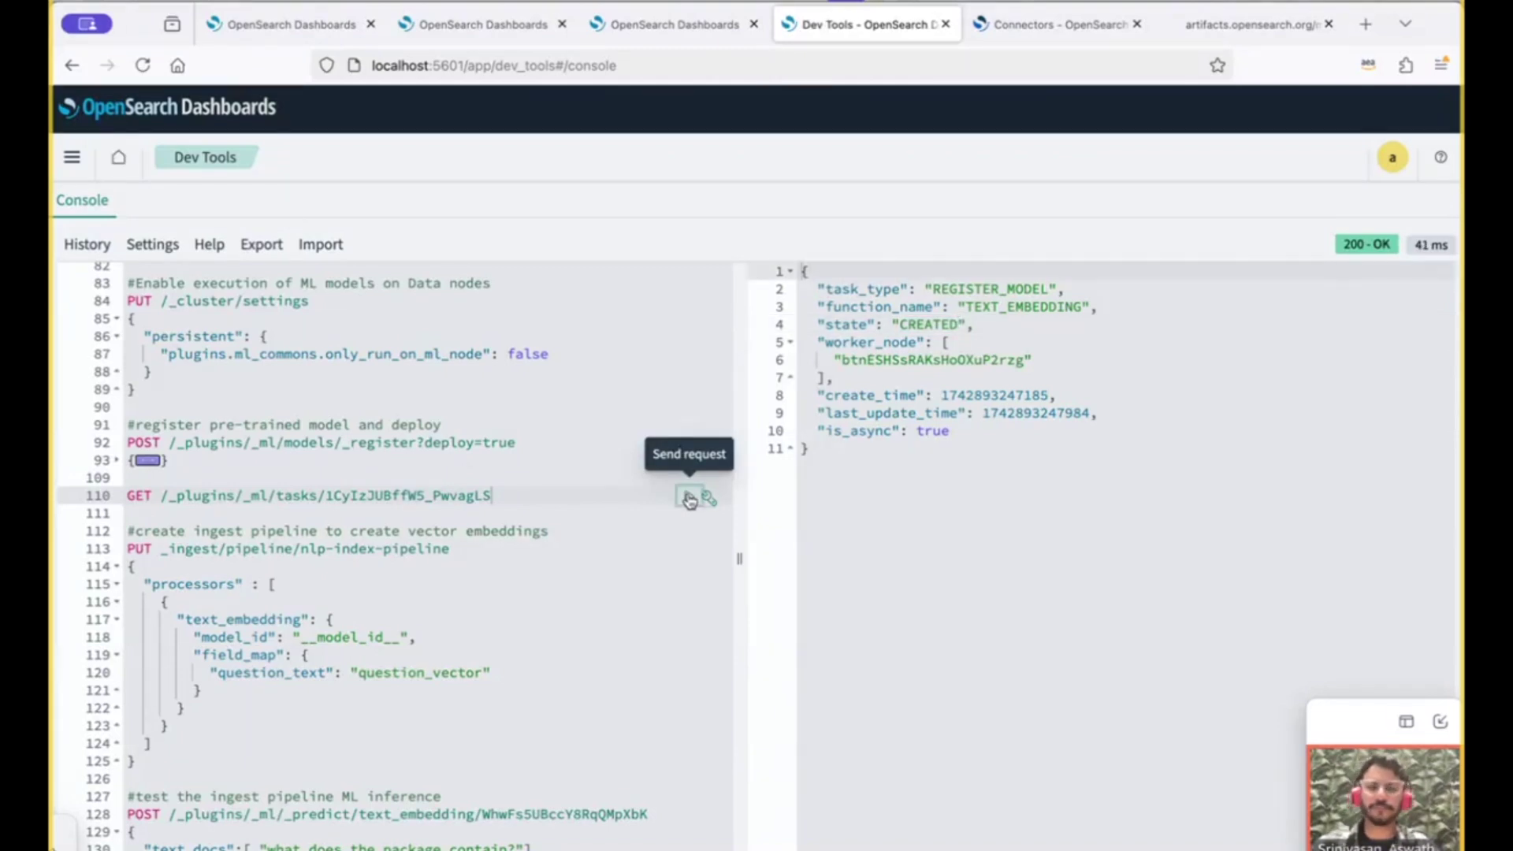
{"action": "left_click", "coordinate": [690, 499]}
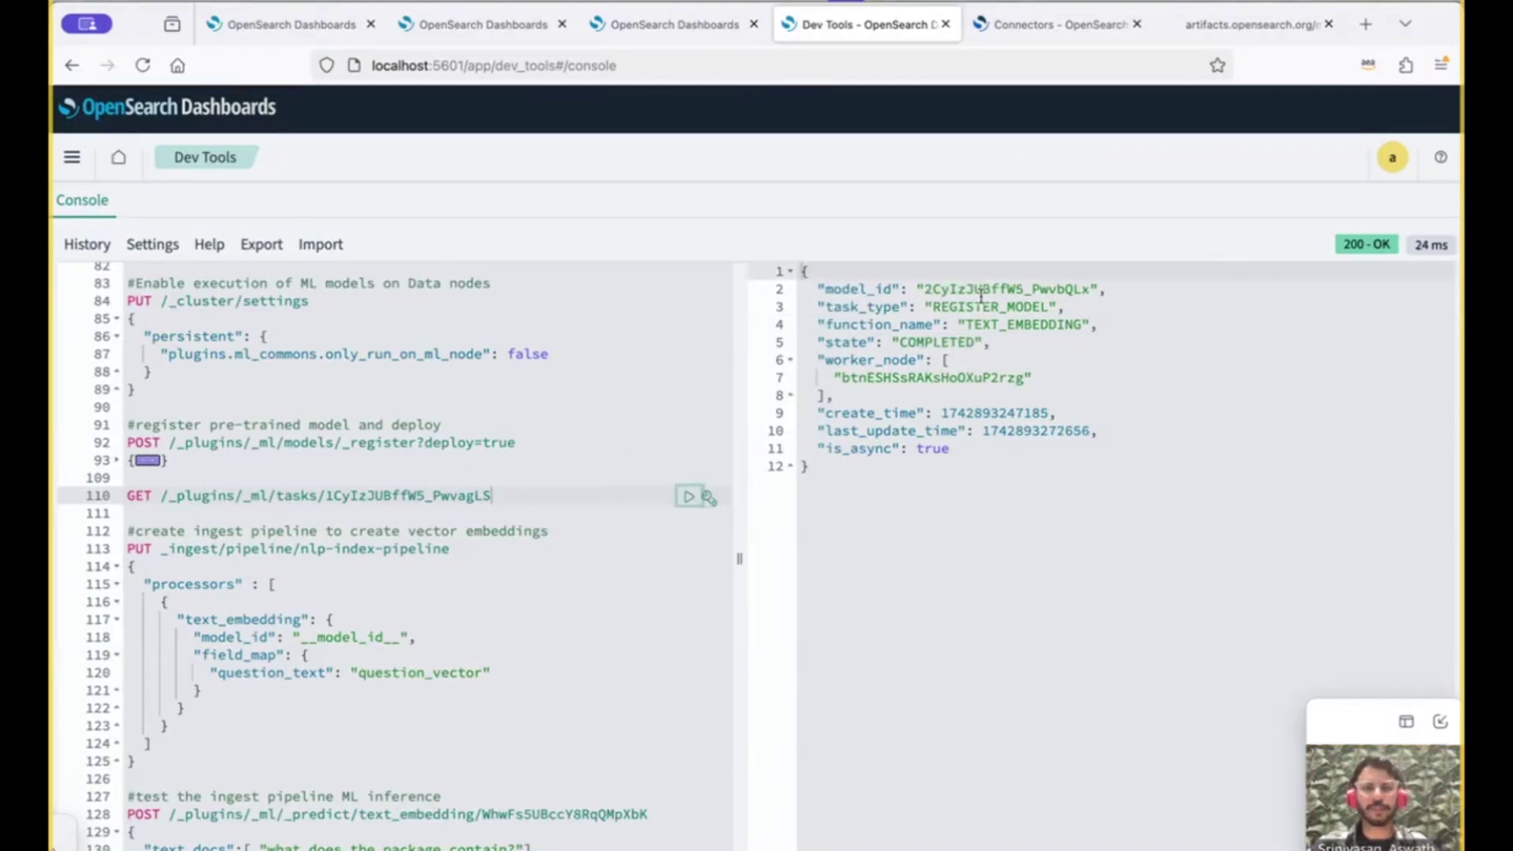
{"action": "double_click", "coordinate": [996, 292]}
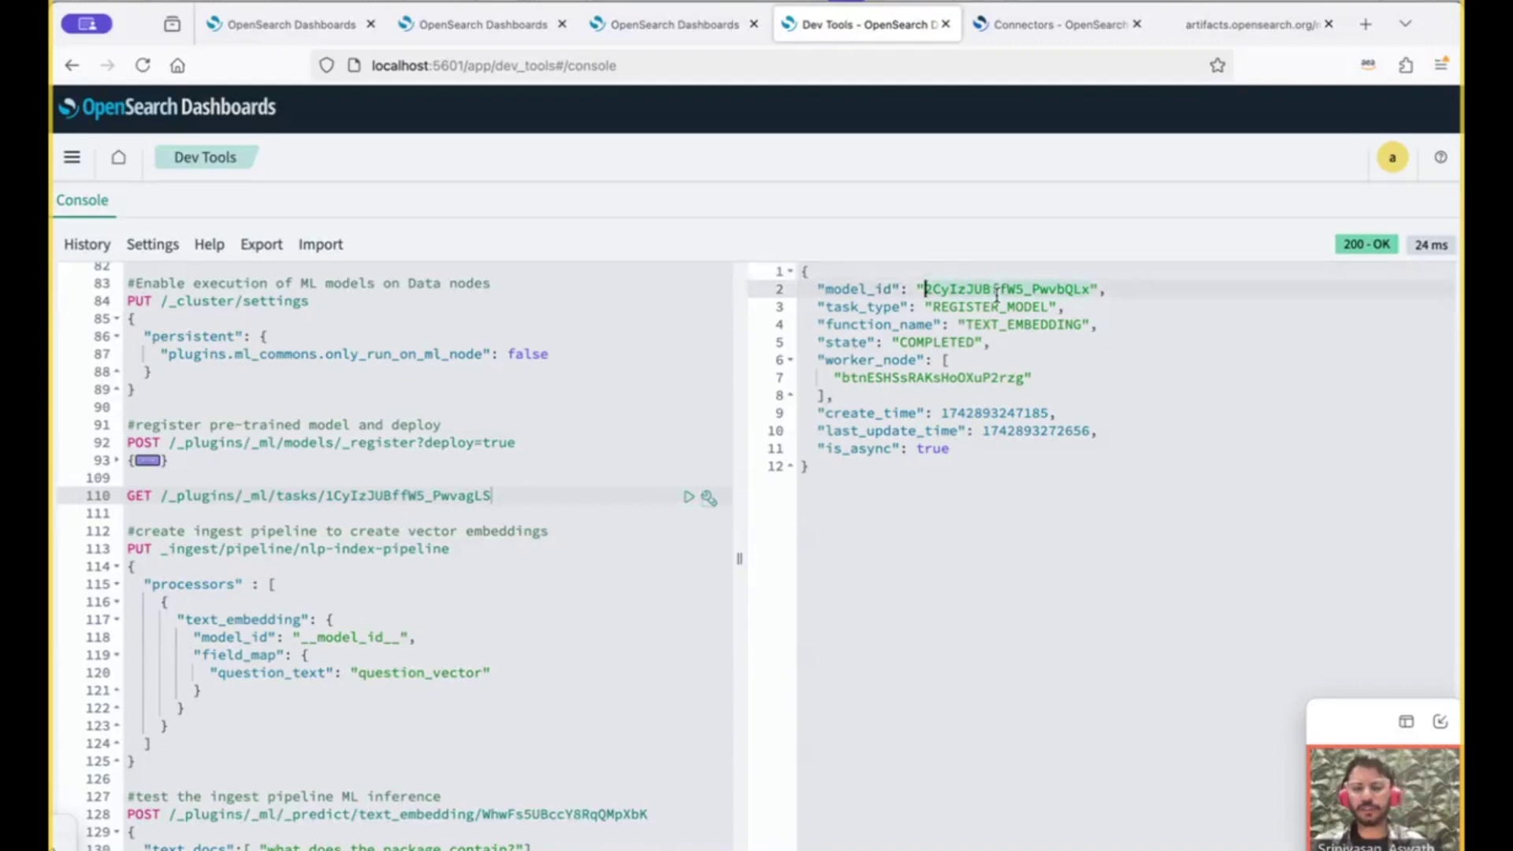
{"action": "left_click", "coordinate": [72, 155]}
- Reload the Machine Learning overview showing two Responding models and open the new model's status details
{"action": "scroll", "coordinate": [95, 418], "scroll_direction": "down", "scroll_amount": 8}
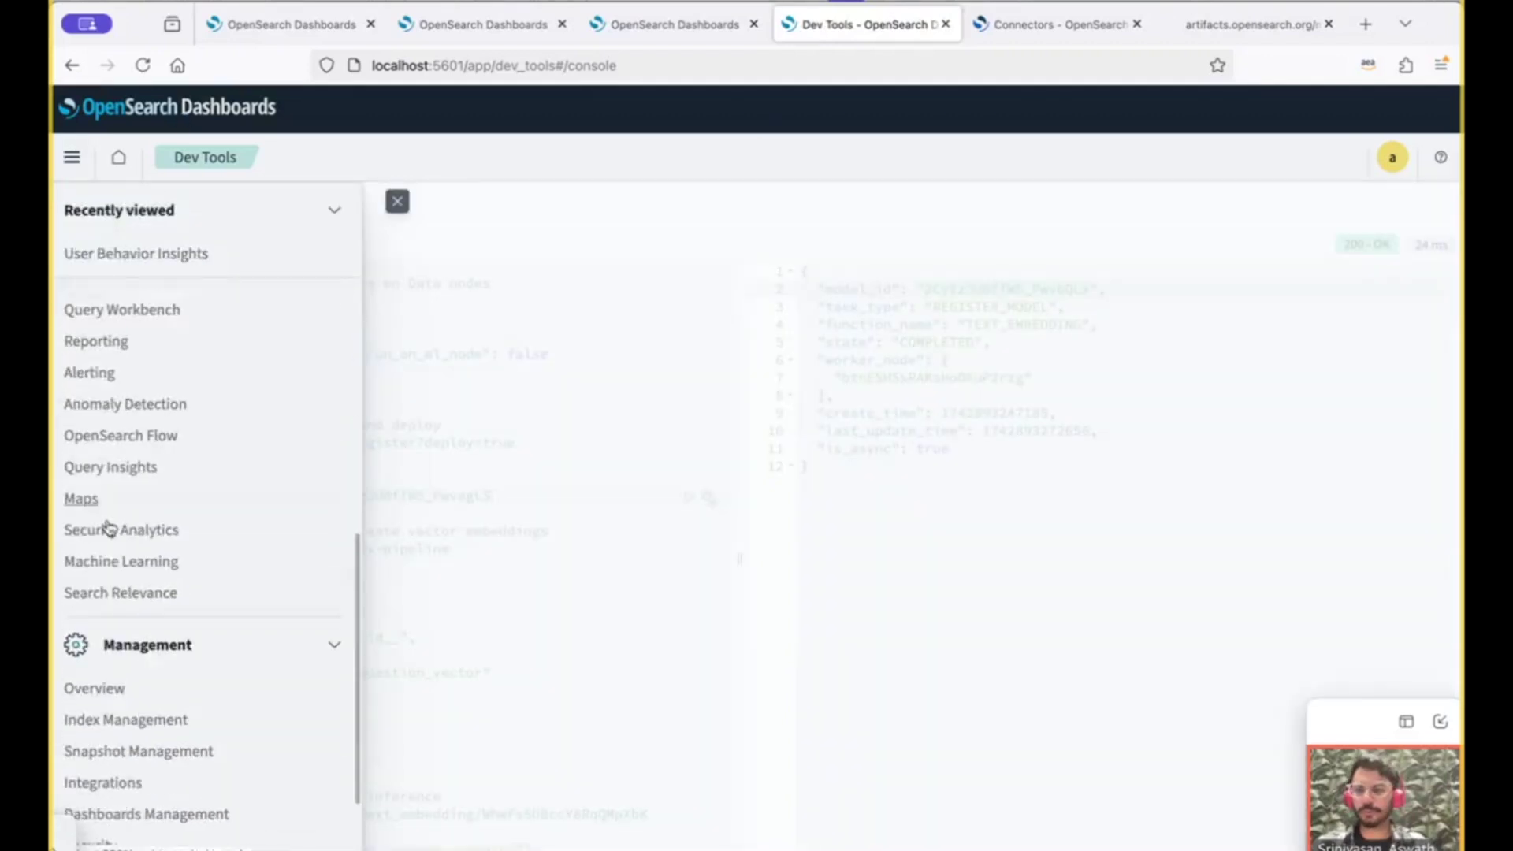
{"action": "left_click", "coordinate": [121, 561]}
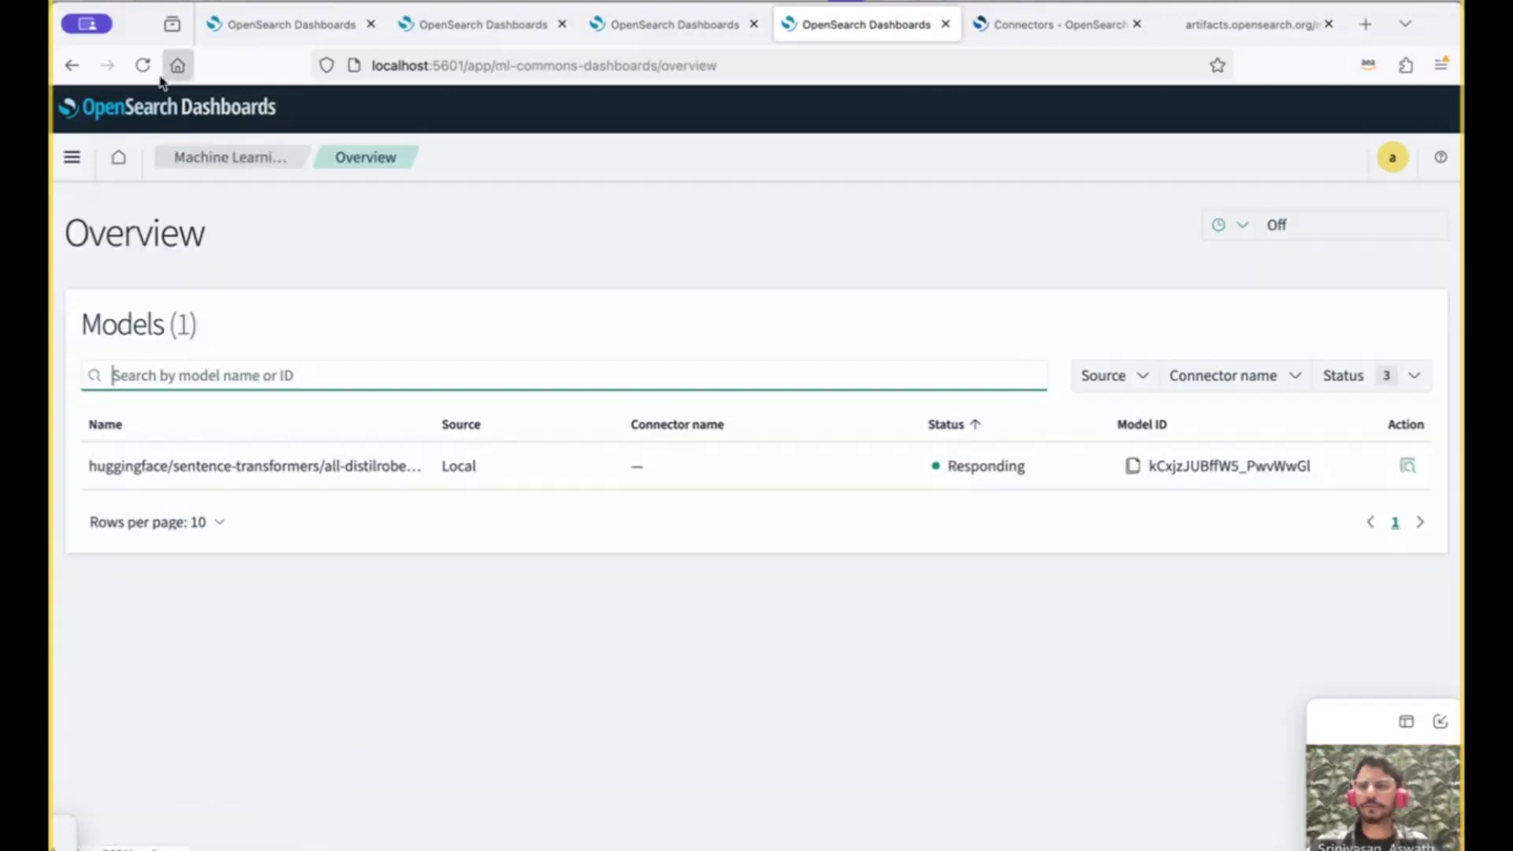
{"action": "left_click", "coordinate": [142, 65]}
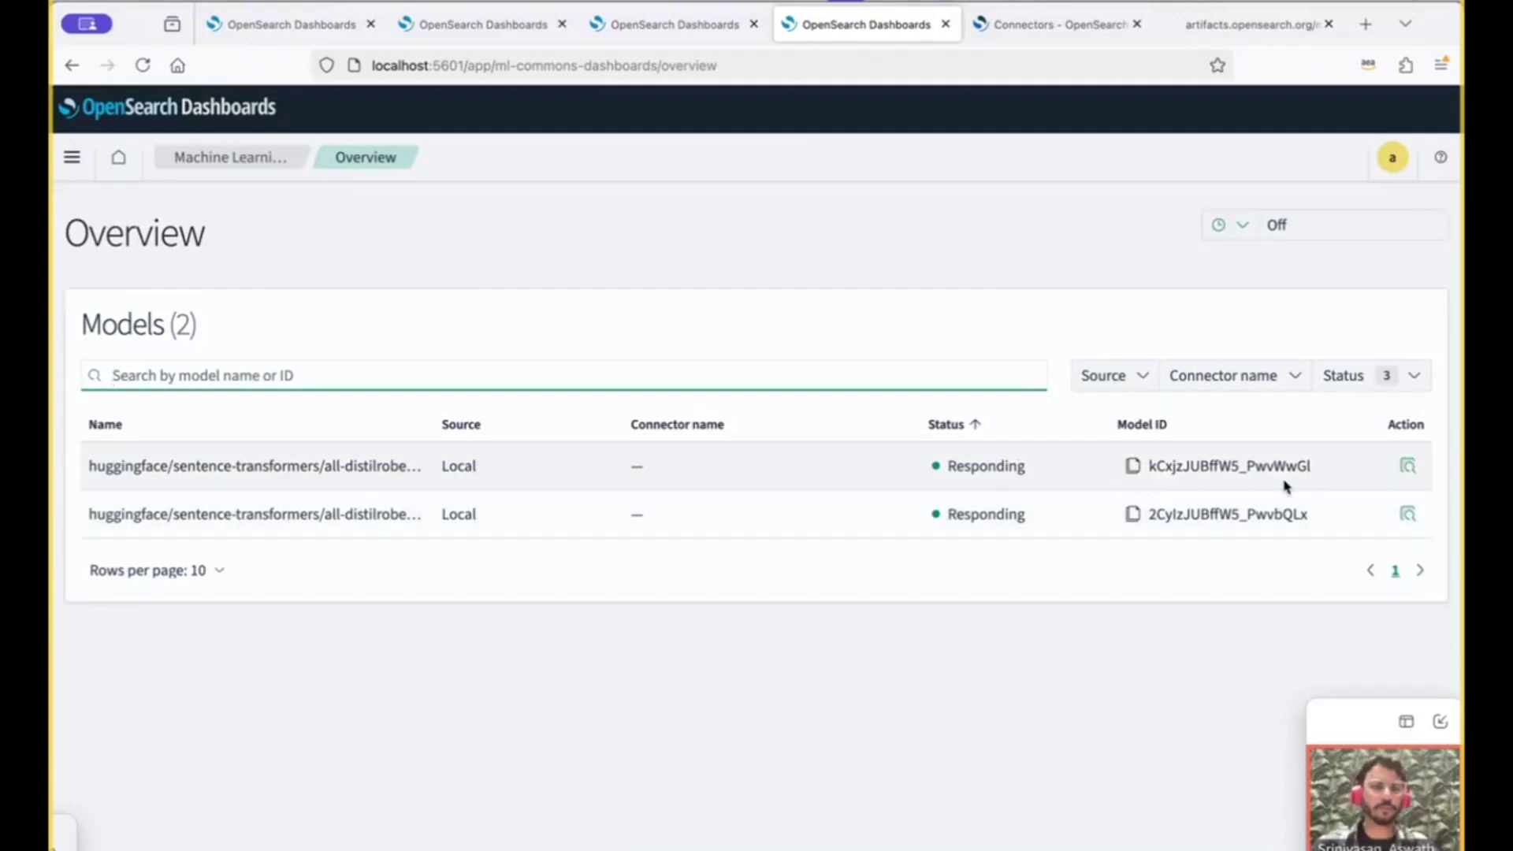
{"action": "left_click", "coordinate": [1409, 515]}
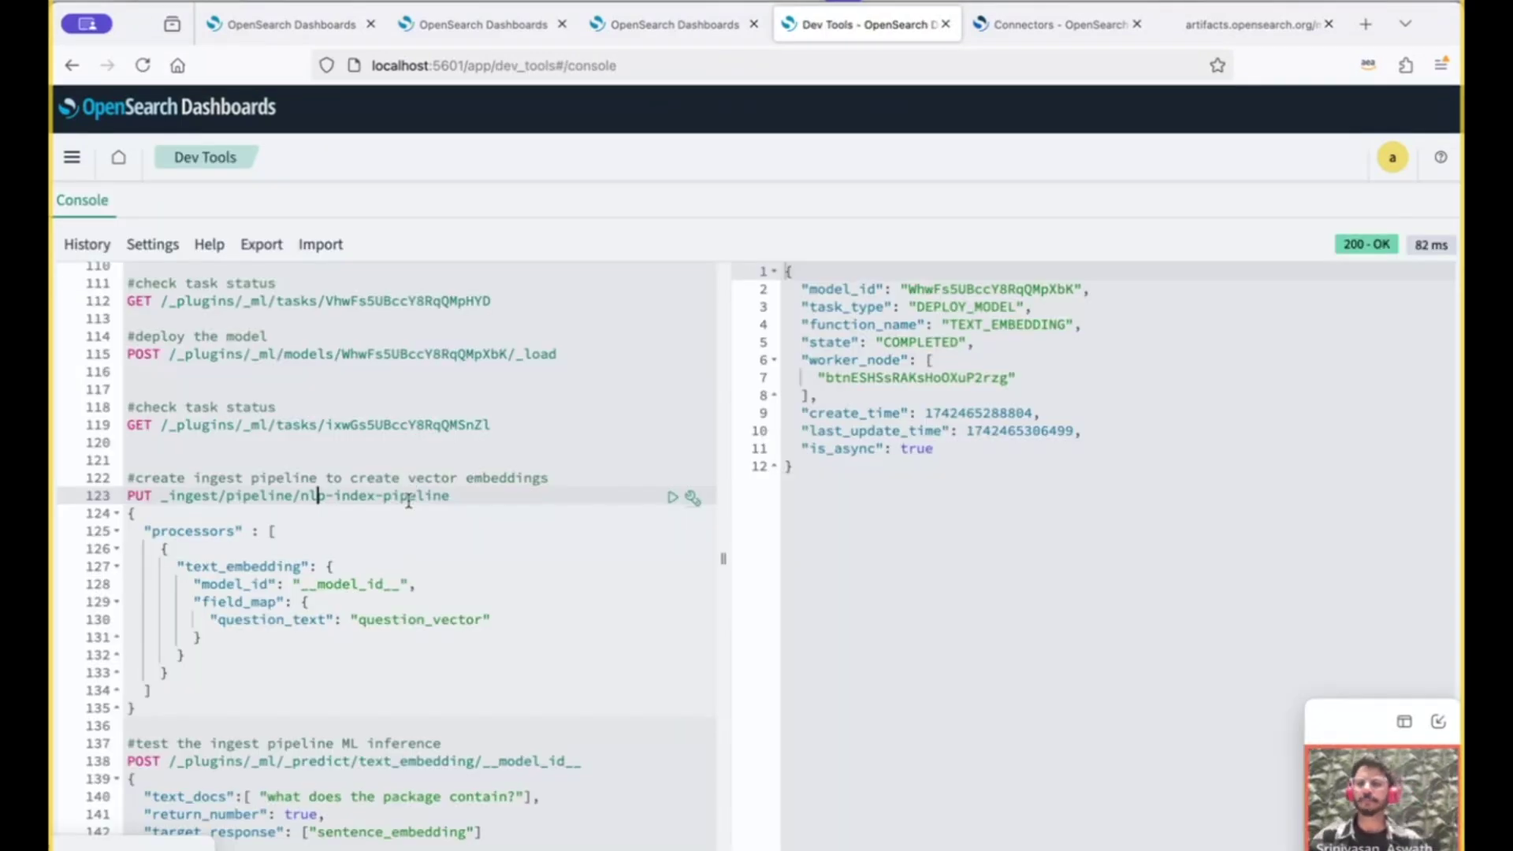
- Paste the deployed model ID into the text_embedding processor and create nlp-index-pipeline
{"action": "double_click", "coordinate": [203, 532]}
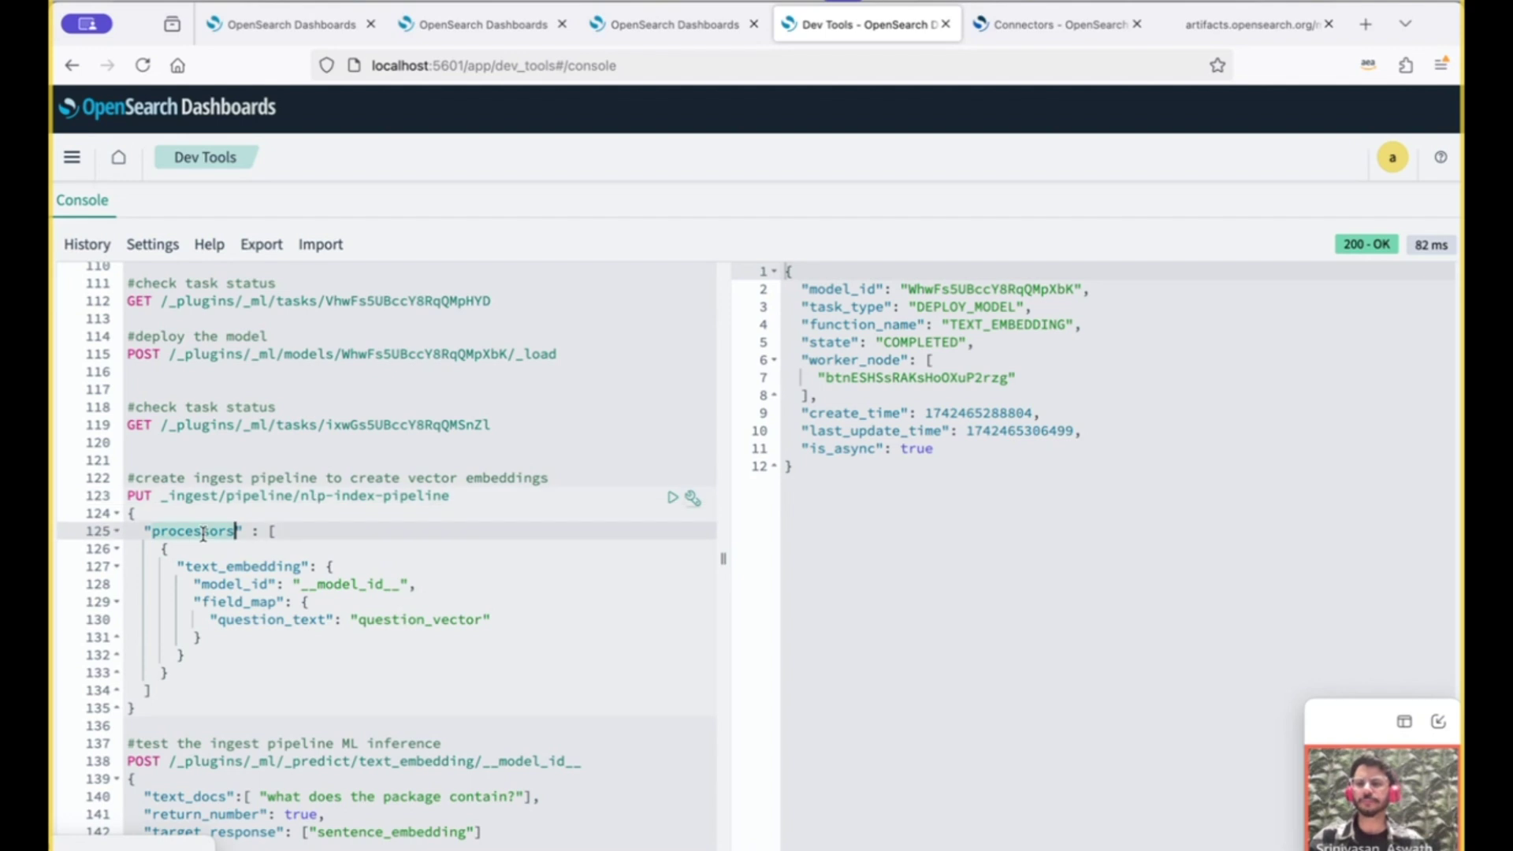
{"action": "double_click", "coordinate": [238, 567]}
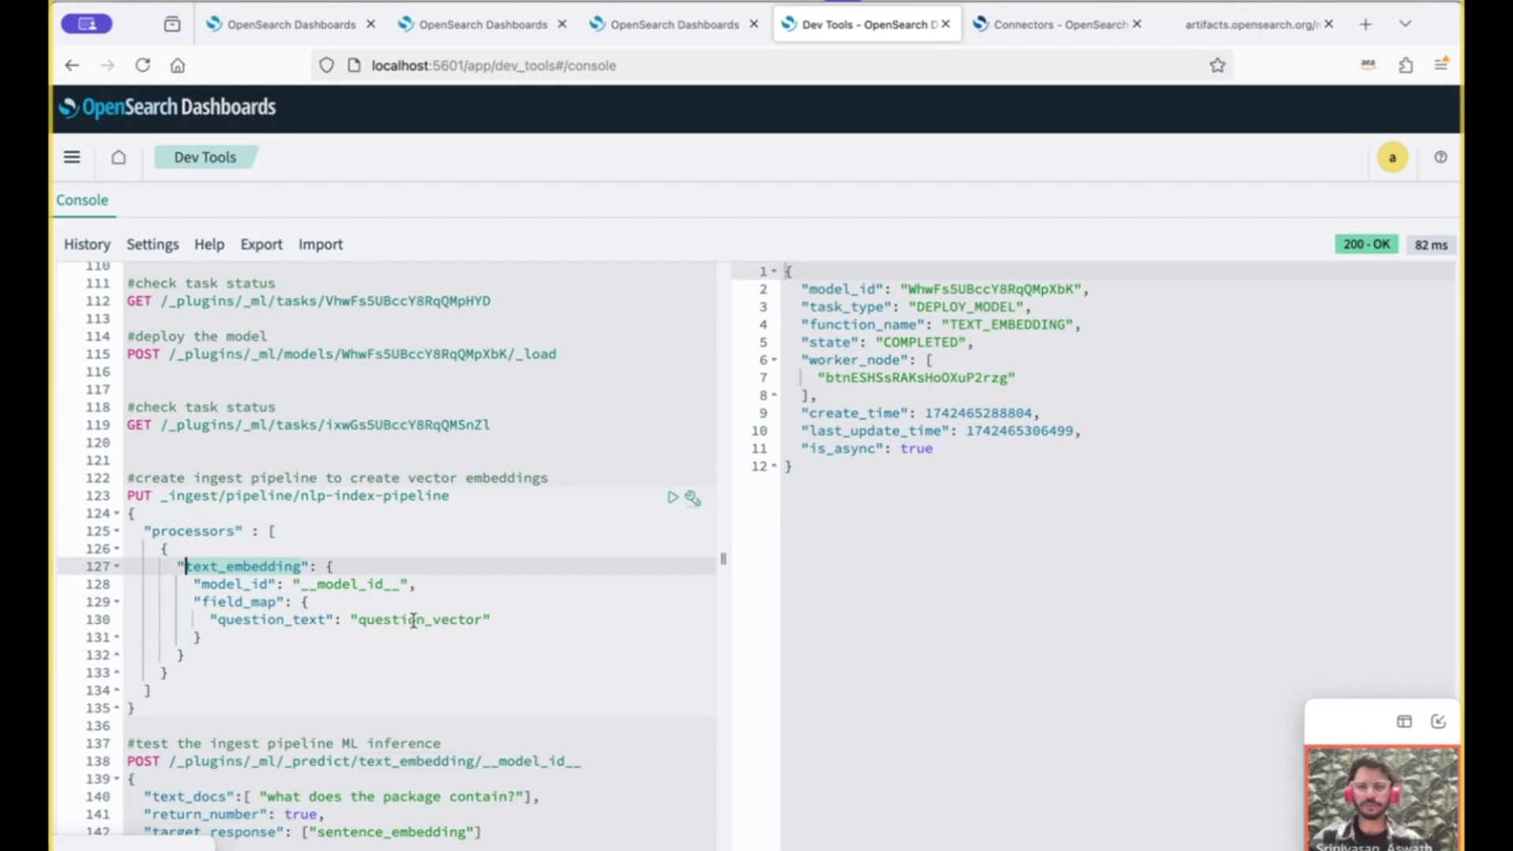
{"action": "double_click", "coordinate": [355, 584]}
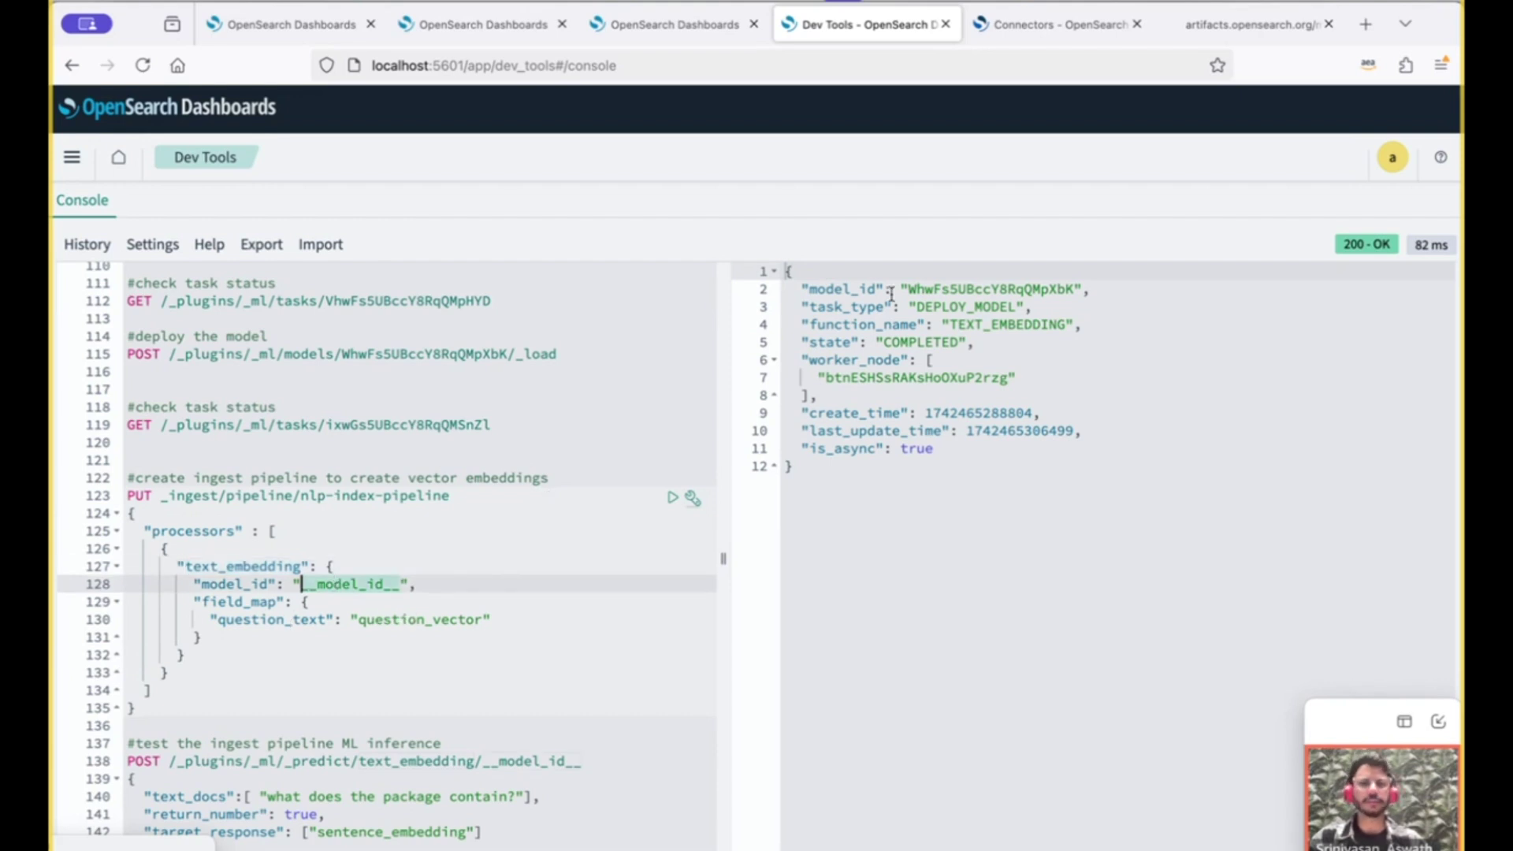
{"action": "double_click", "coordinate": [934, 289]}
{"action": "key", "text": "ctrl+c"}
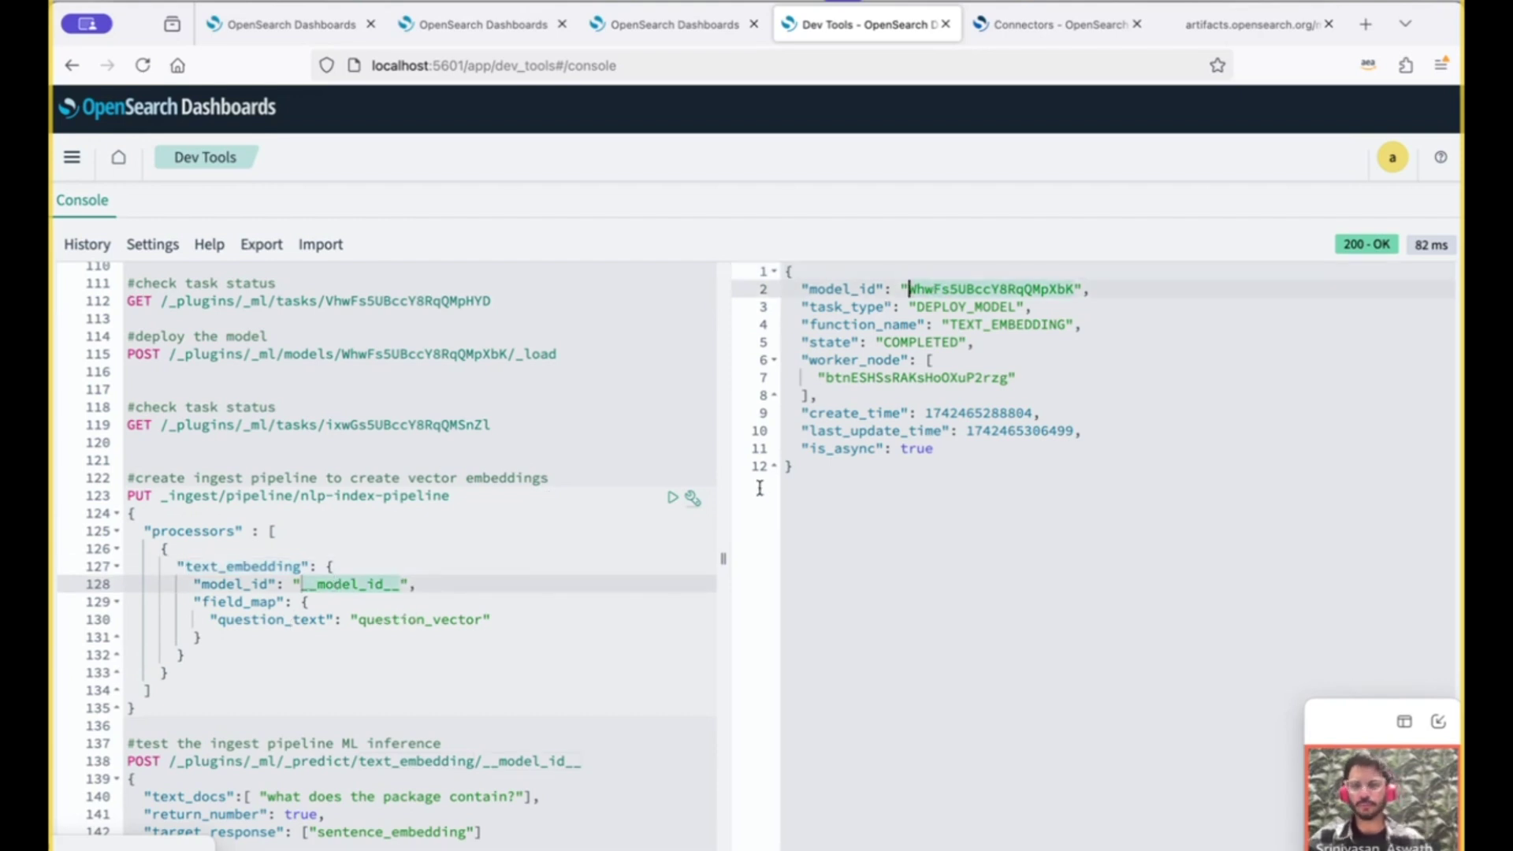
{"action": "double_click", "coordinate": [349, 582]}
{"action": "key", "text": "ctrl+v"}
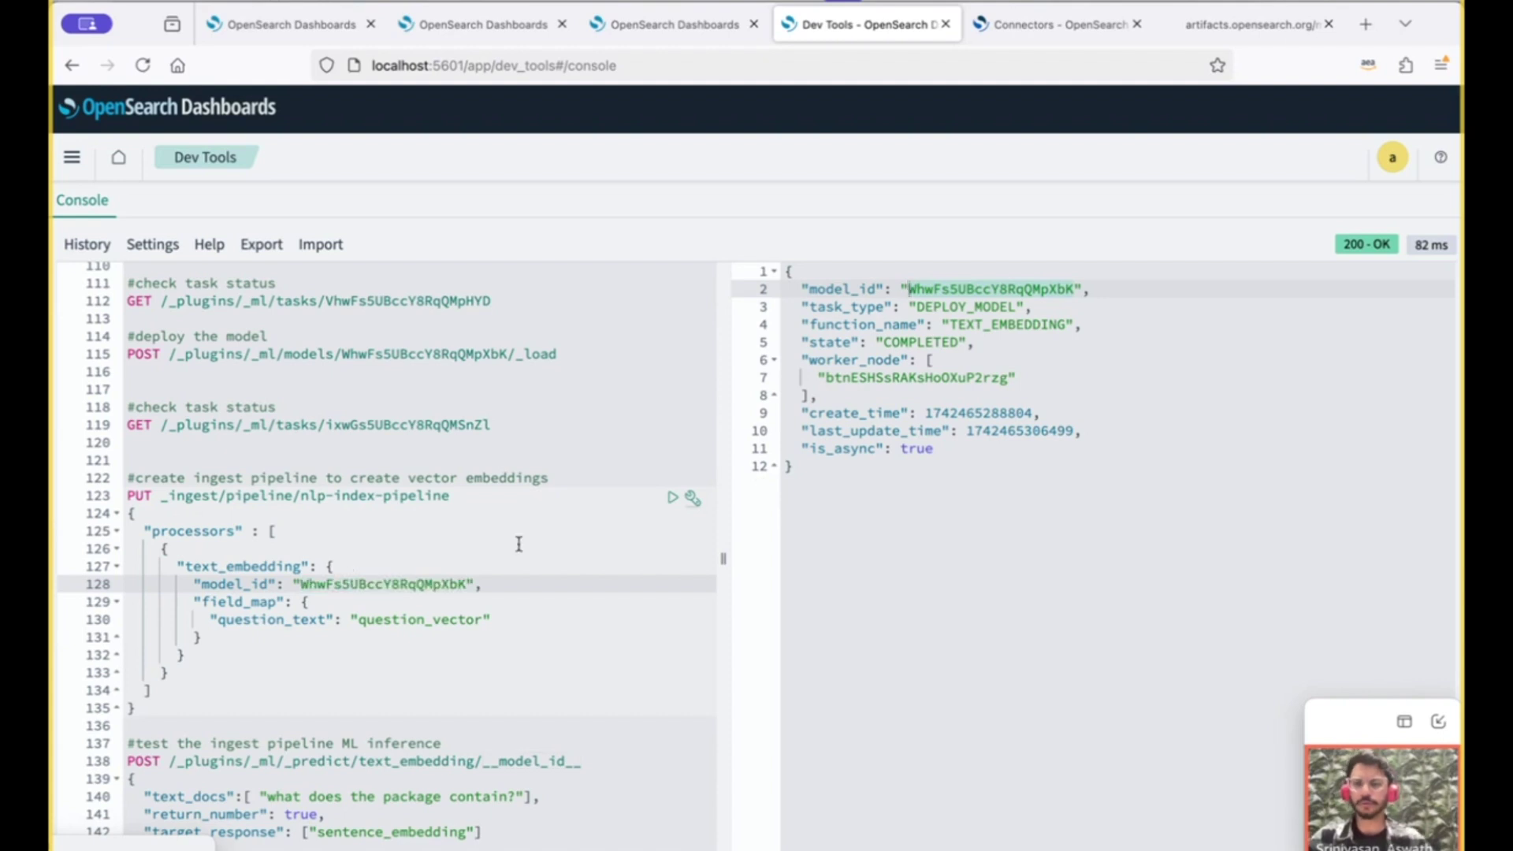
{"action": "left_click", "coordinate": [672, 498]}
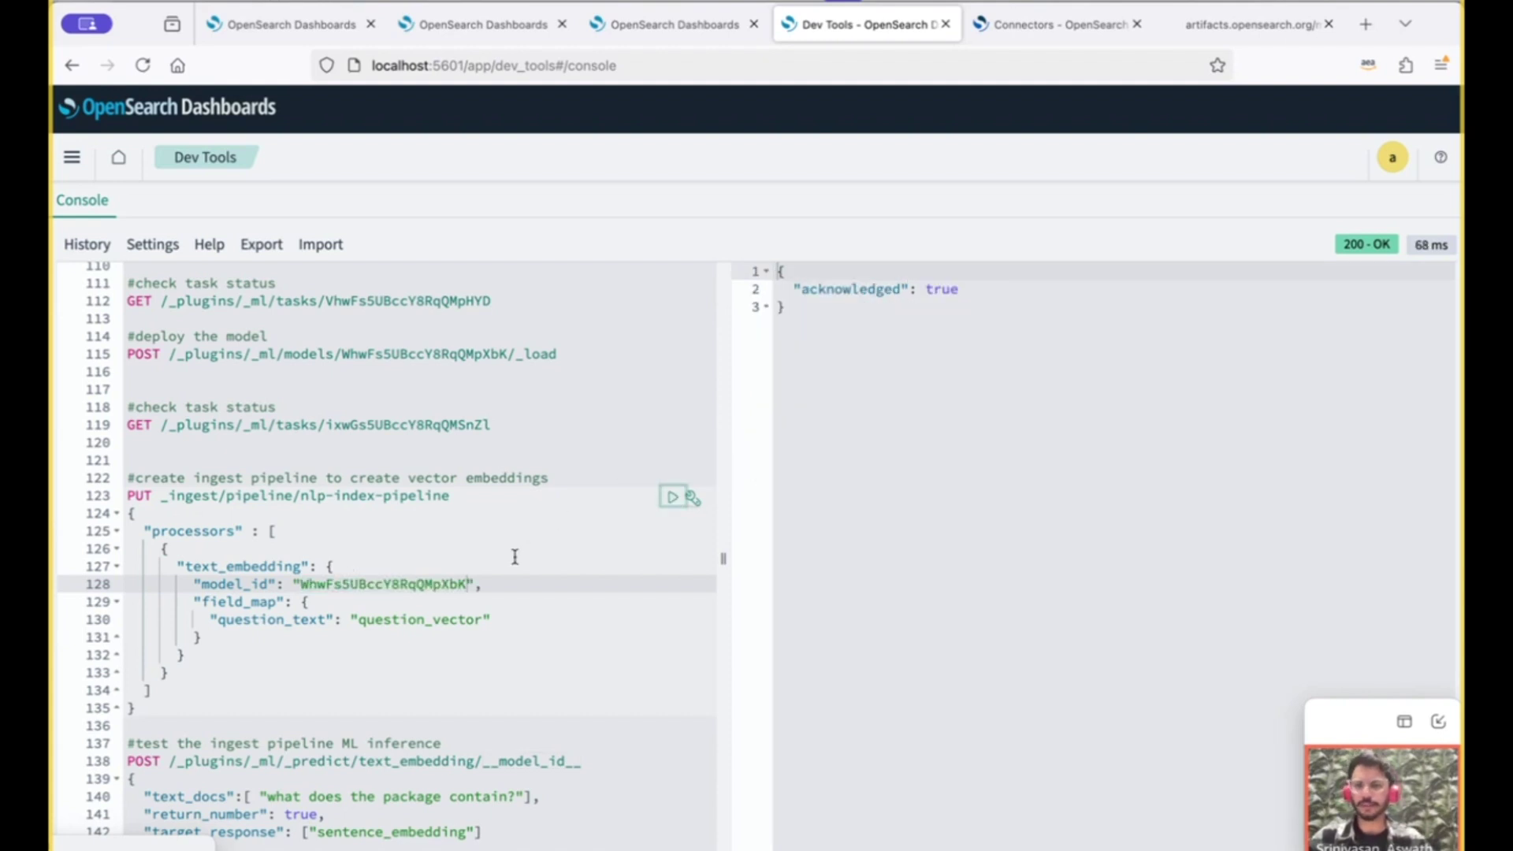
- Run the text_embedding predict on 'what does the package contain?' and review the 768-value embedding
{"action": "scroll", "coordinate": [514, 557], "scroll_direction": "down", "scroll_amount": 4}
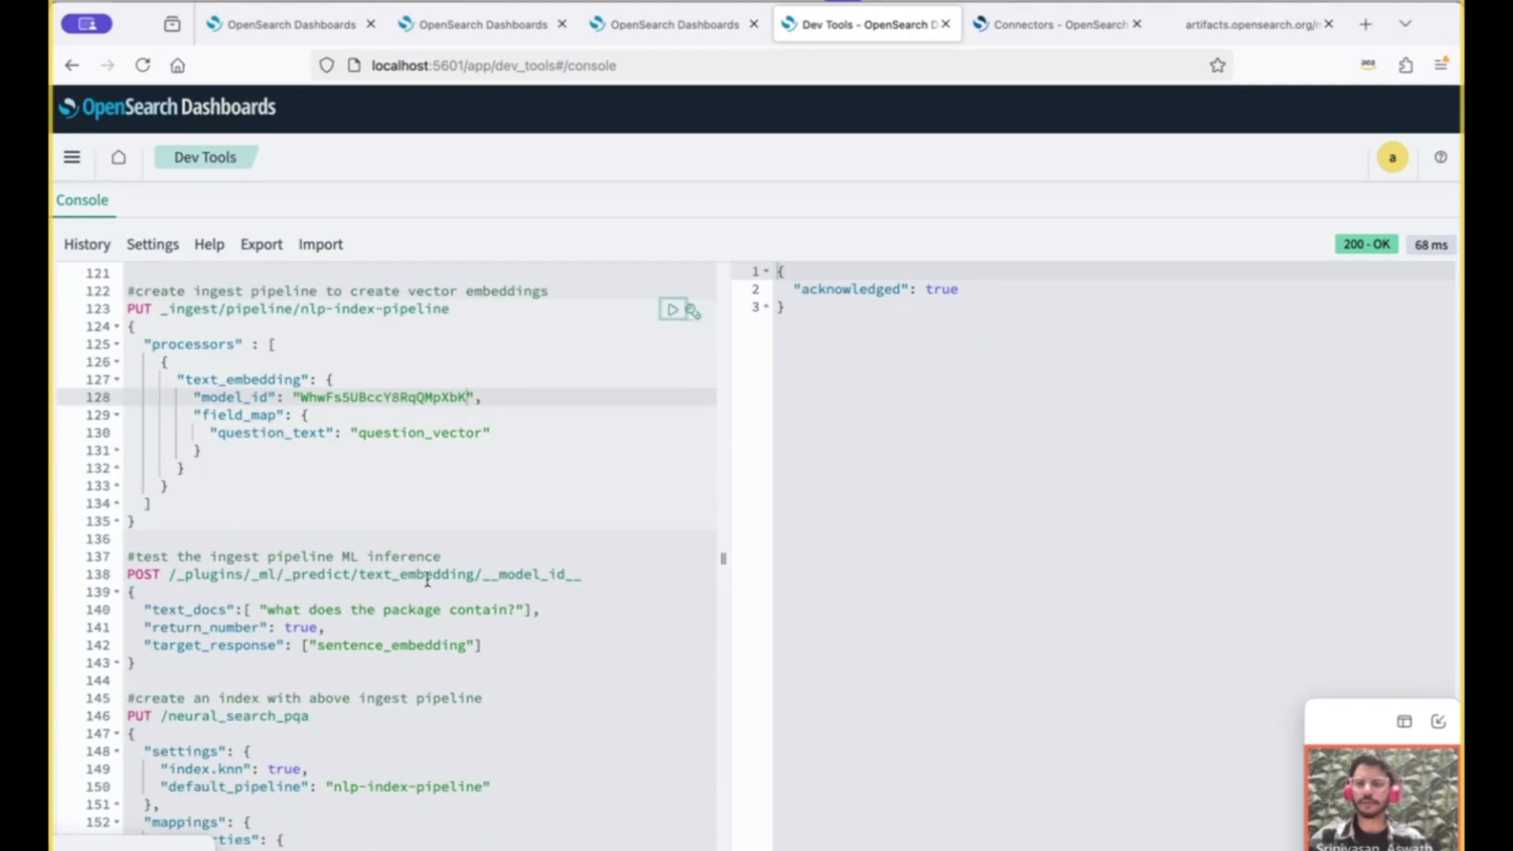
{"action": "left_click_drag", "start_coordinate": [482, 574], "coordinate": [583, 575]}
{"action": "key", "text": "ctrl+v"}
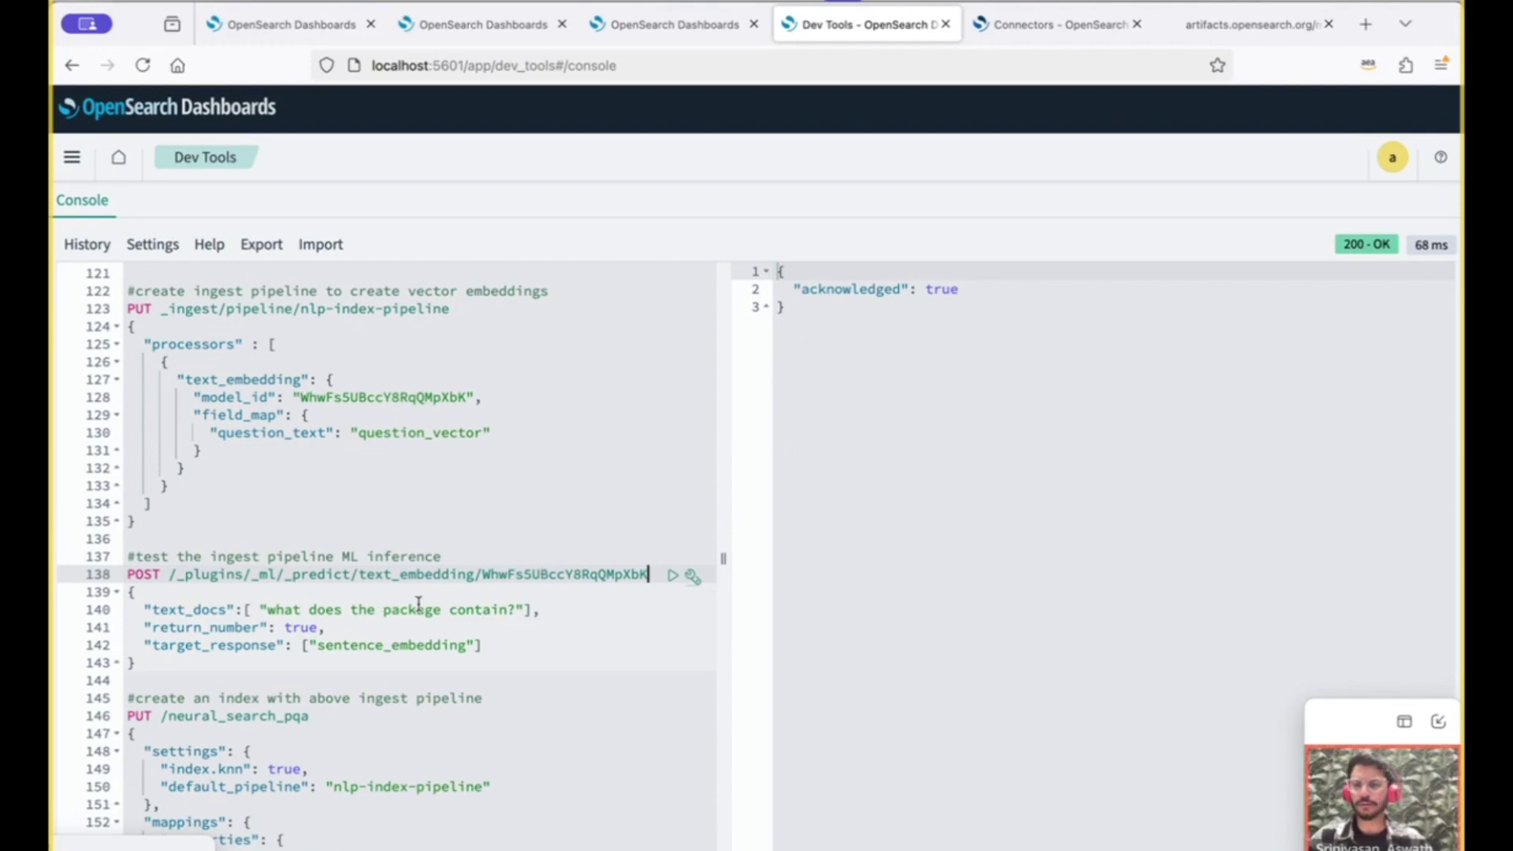
{"action": "left_click_drag", "start_coordinate": [438, 609], "coordinate": [310, 609]}
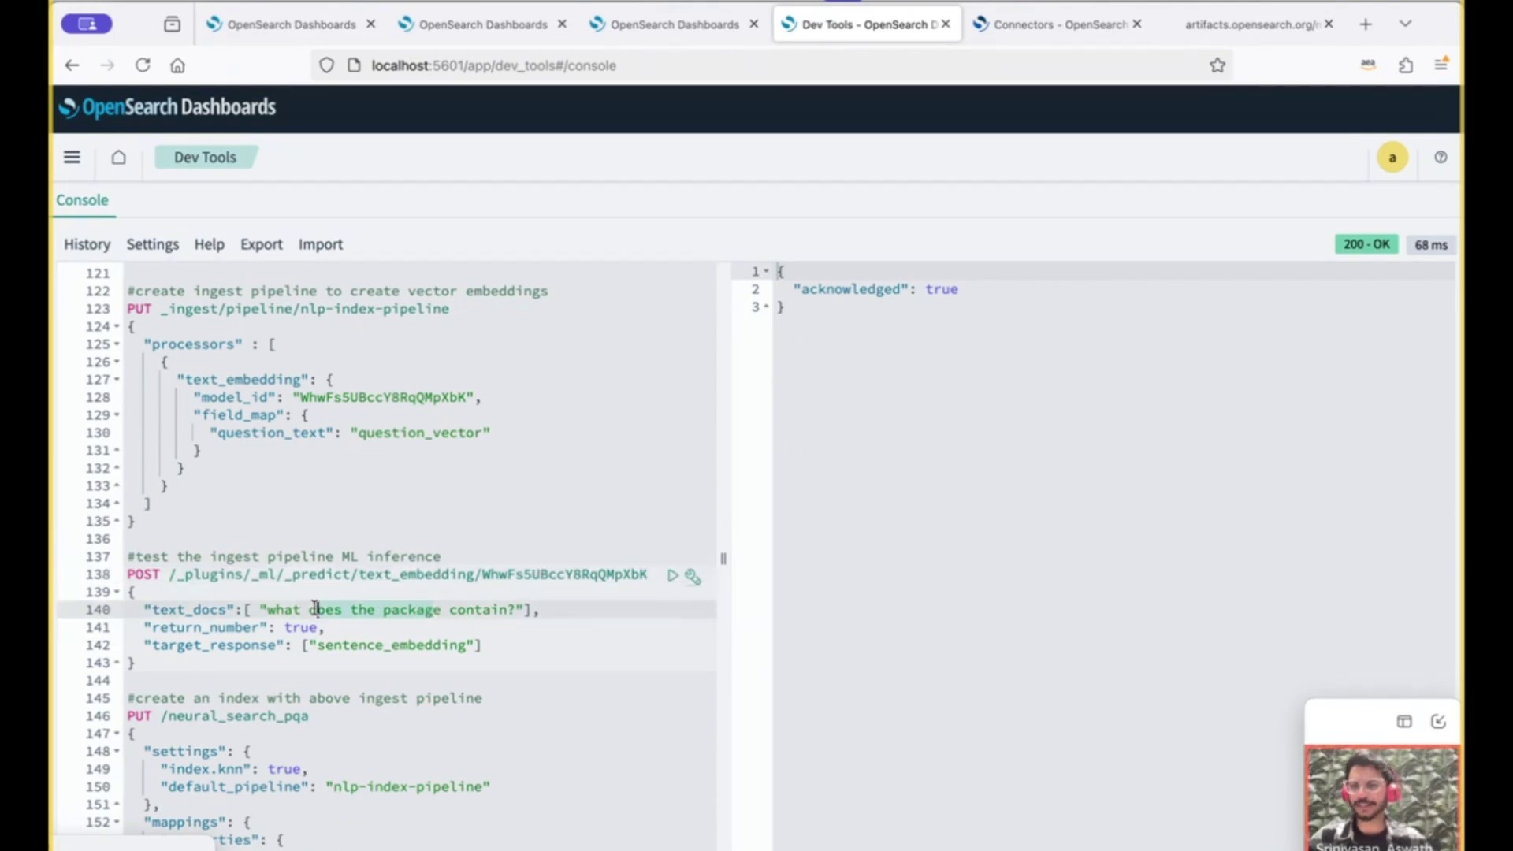
{"action": "left_click", "coordinate": [672, 575]}
{"action": "scroll", "coordinate": [933, 520], "scroll_direction": "down", "scroll_amount": 1}
{"action": "scroll", "coordinate": [934, 520], "scroll_direction": "down", "scroll_amount": 8}
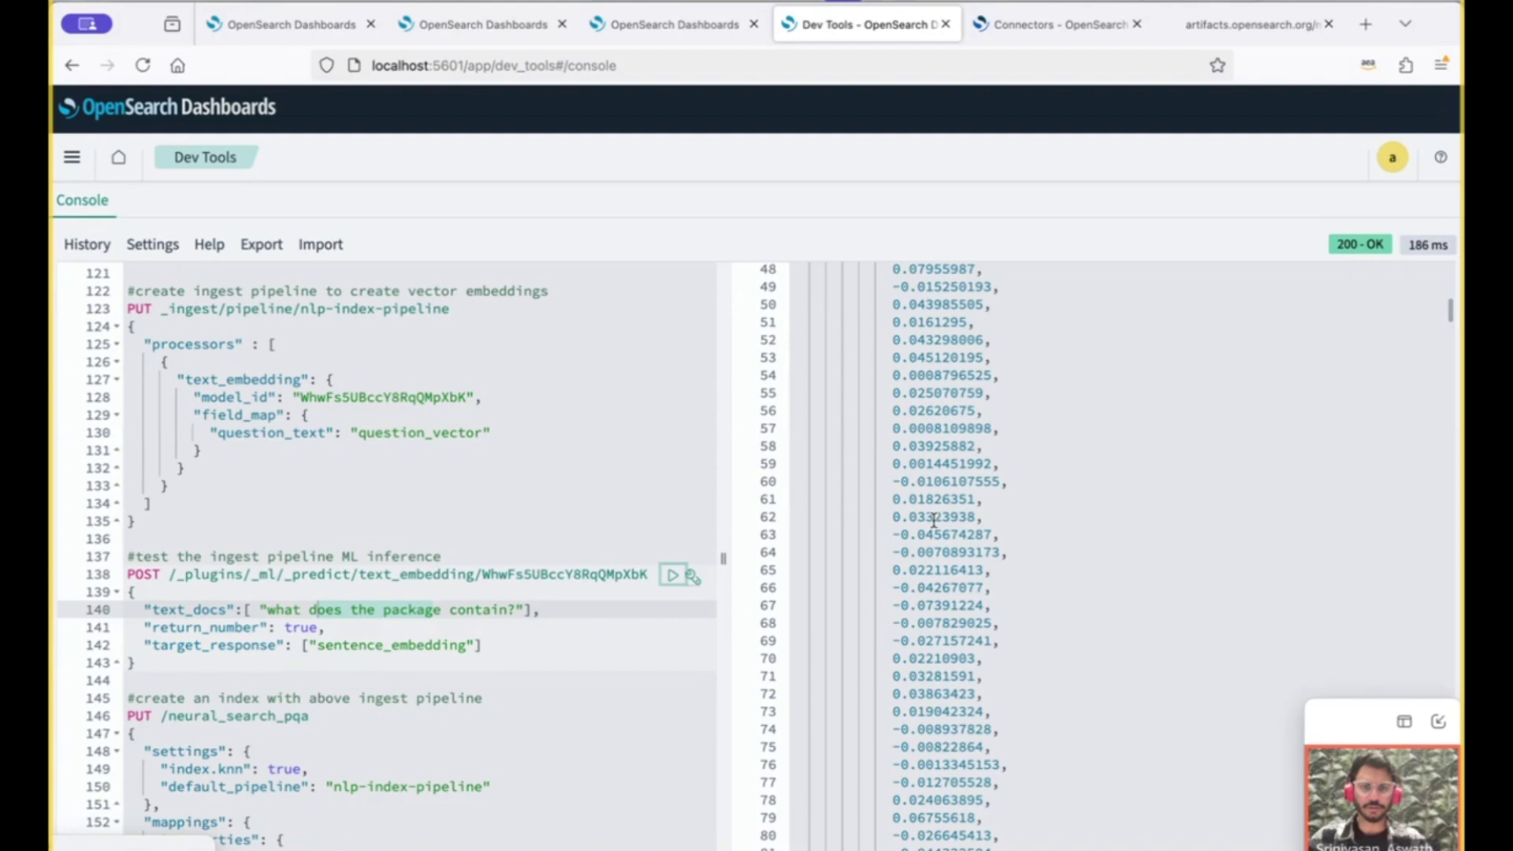
{"action": "scroll", "coordinate": [933, 520], "scroll_direction": "up", "scroll_amount": 9}
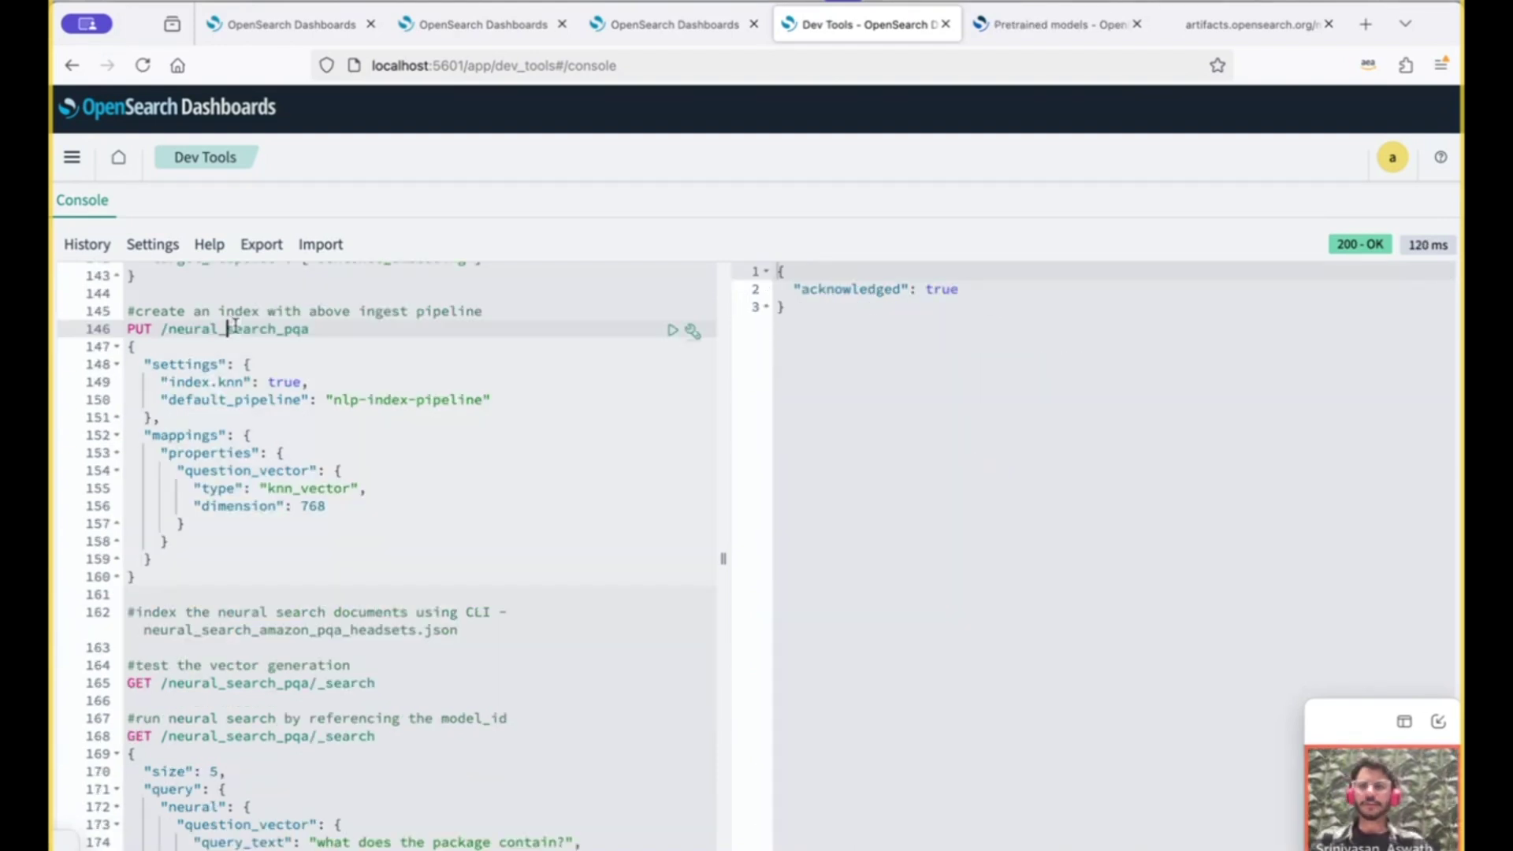
{"action": "double_click", "coordinate": [236, 329]}
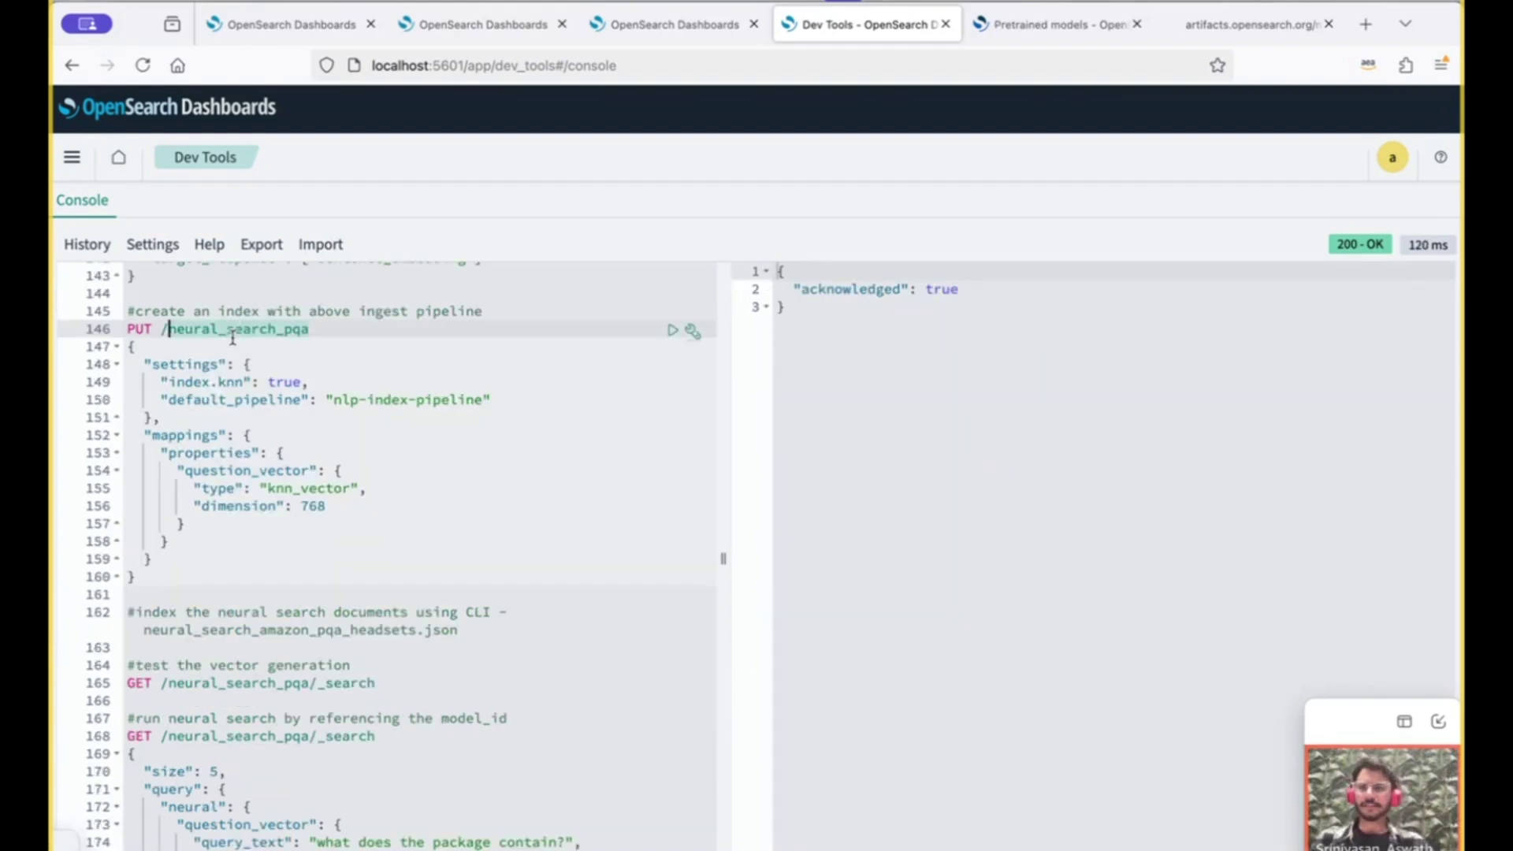
- Create neural_search_pqa with k-NN, nlp-index-pipeline as default pipeline and a 768-dimension question_vector knn_vector
{"action": "left_click", "coordinate": [225, 383]}
{"action": "left_click", "coordinate": [239, 399]}
{"action": "double_click", "coordinate": [239, 399]}
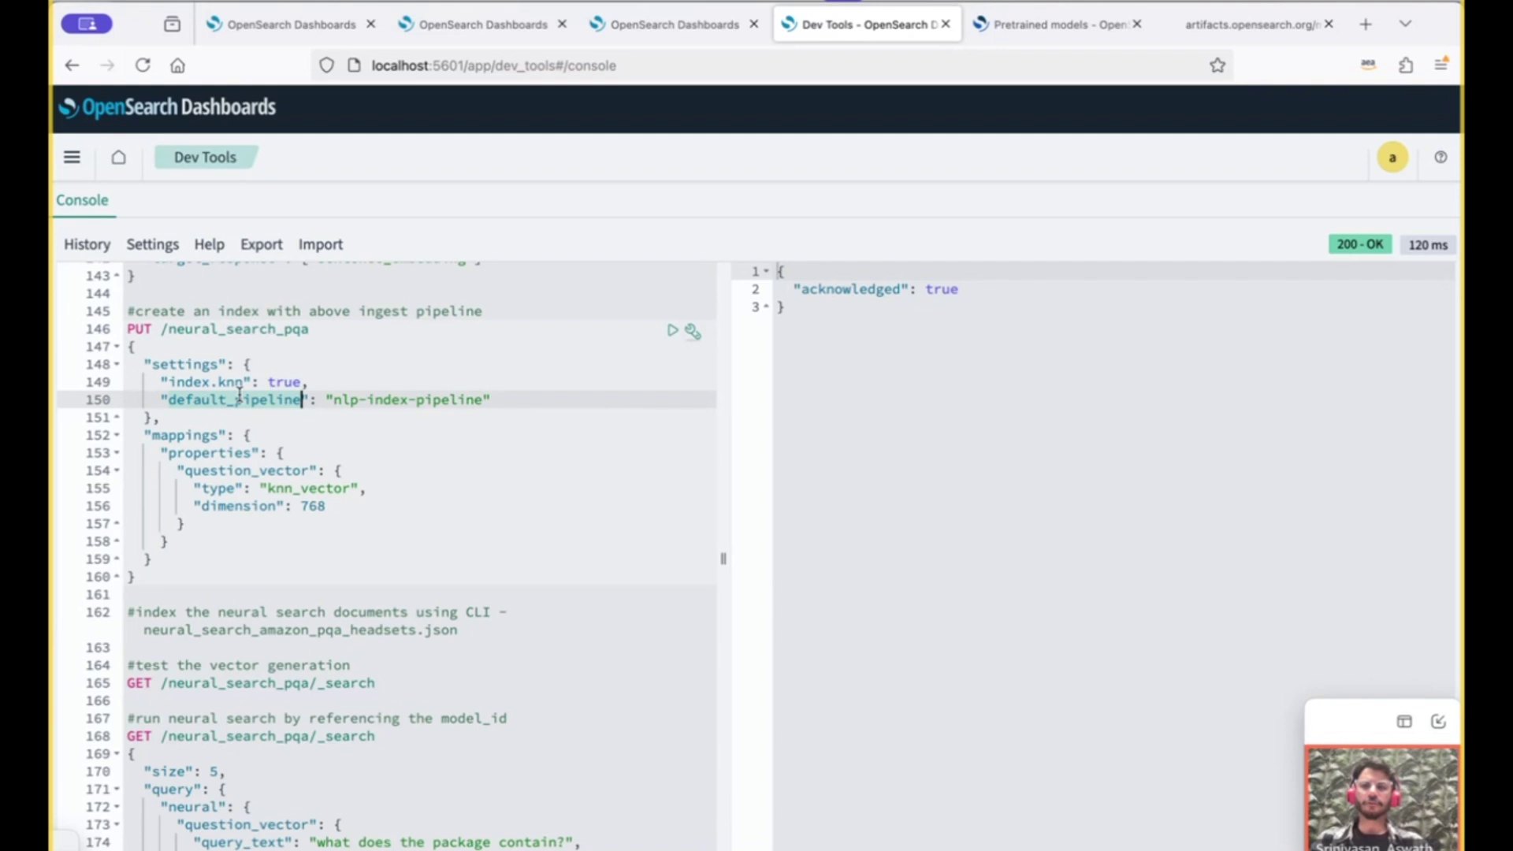
{"action": "double_click", "coordinate": [392, 400]}
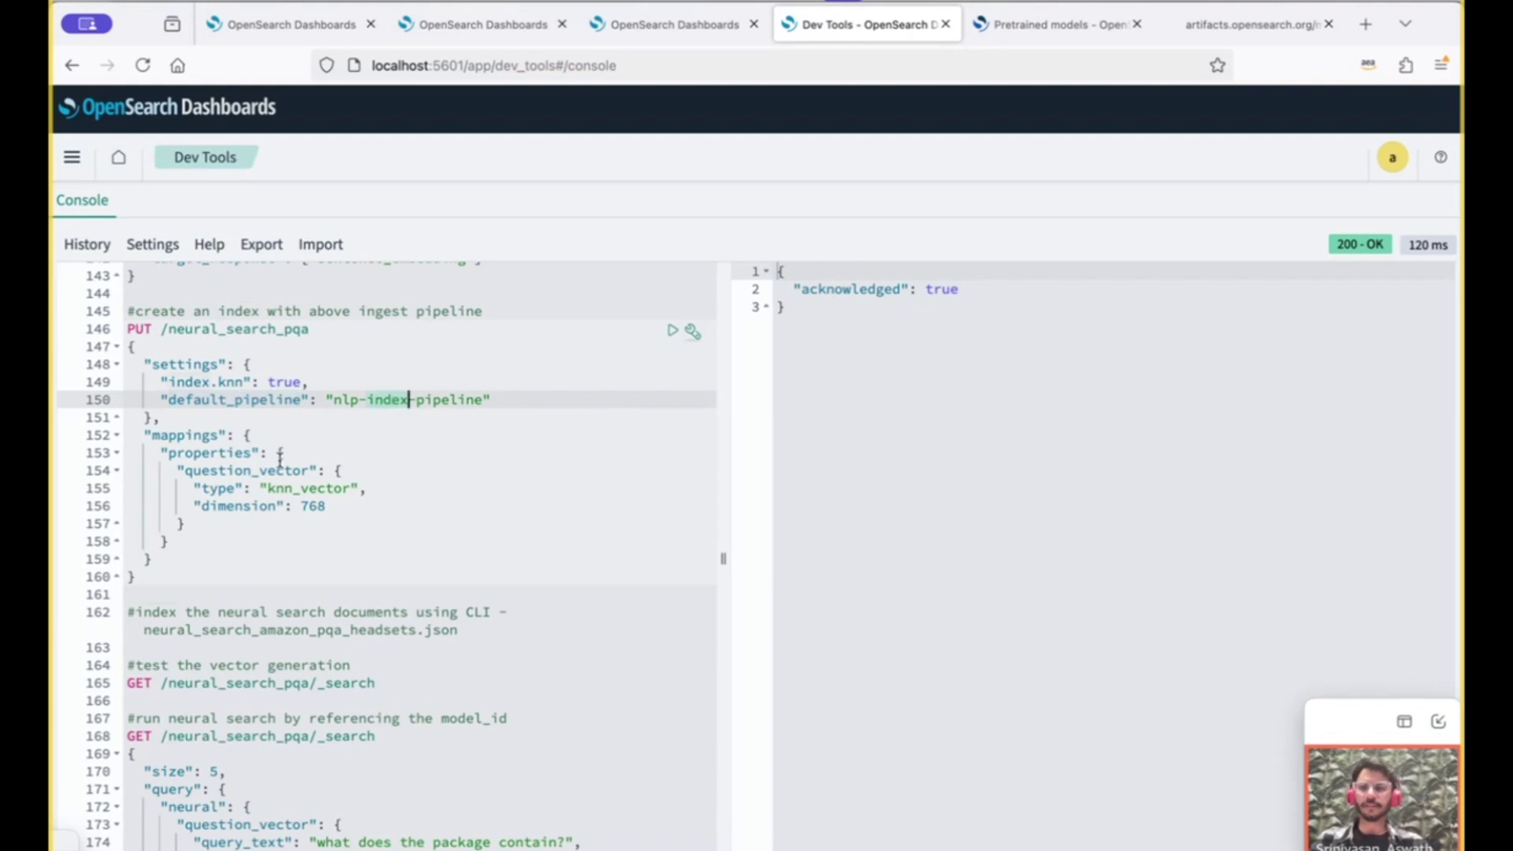
{"action": "left_click", "coordinate": [253, 470]}
{"action": "double_click", "coordinate": [253, 470]}
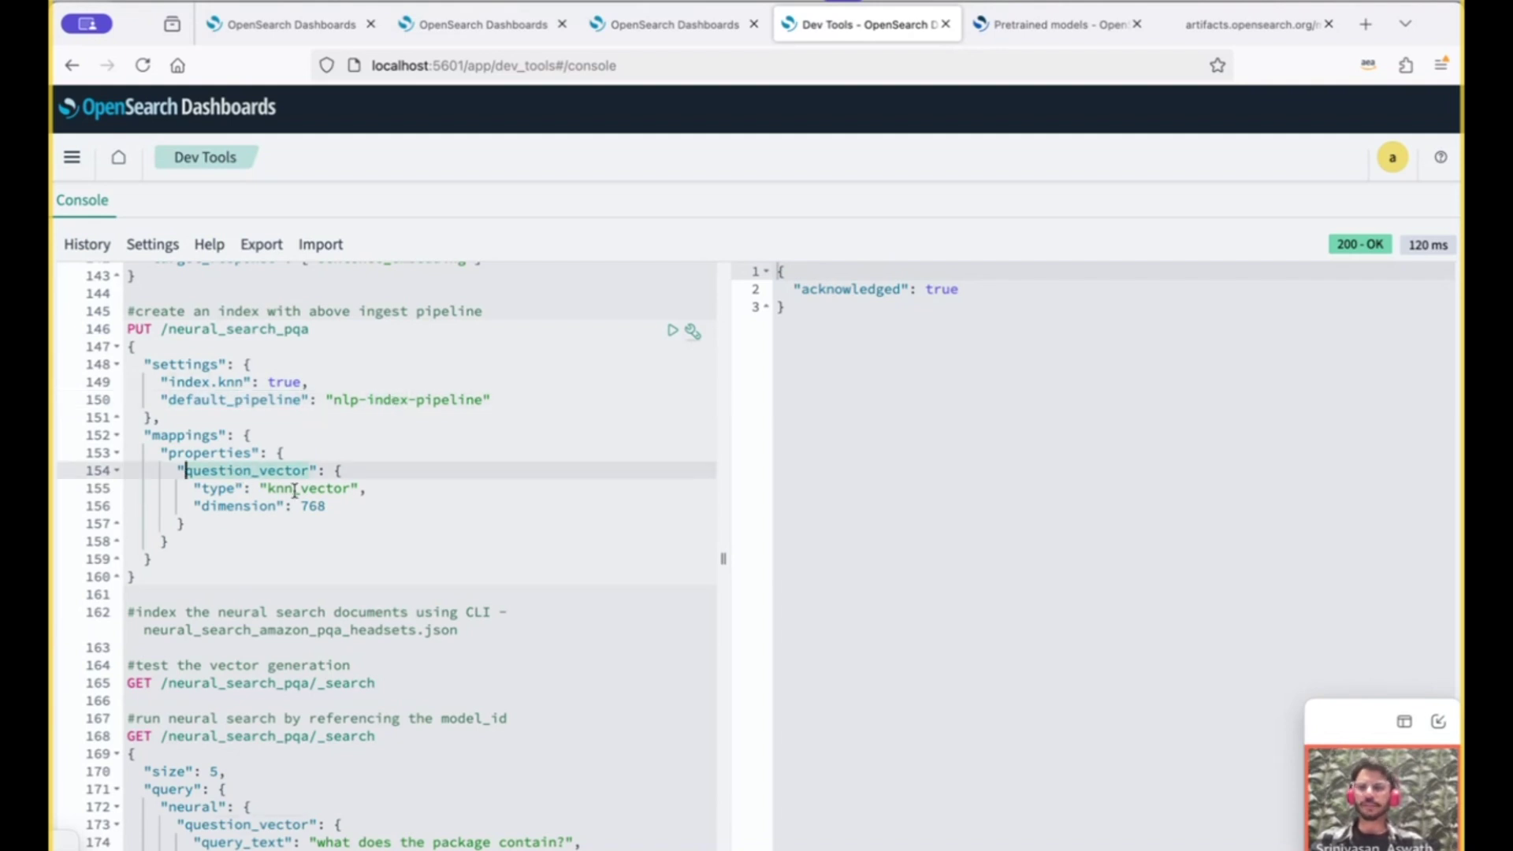
{"action": "left_click", "coordinate": [313, 488]}
{"action": "double_click", "coordinate": [314, 489]}
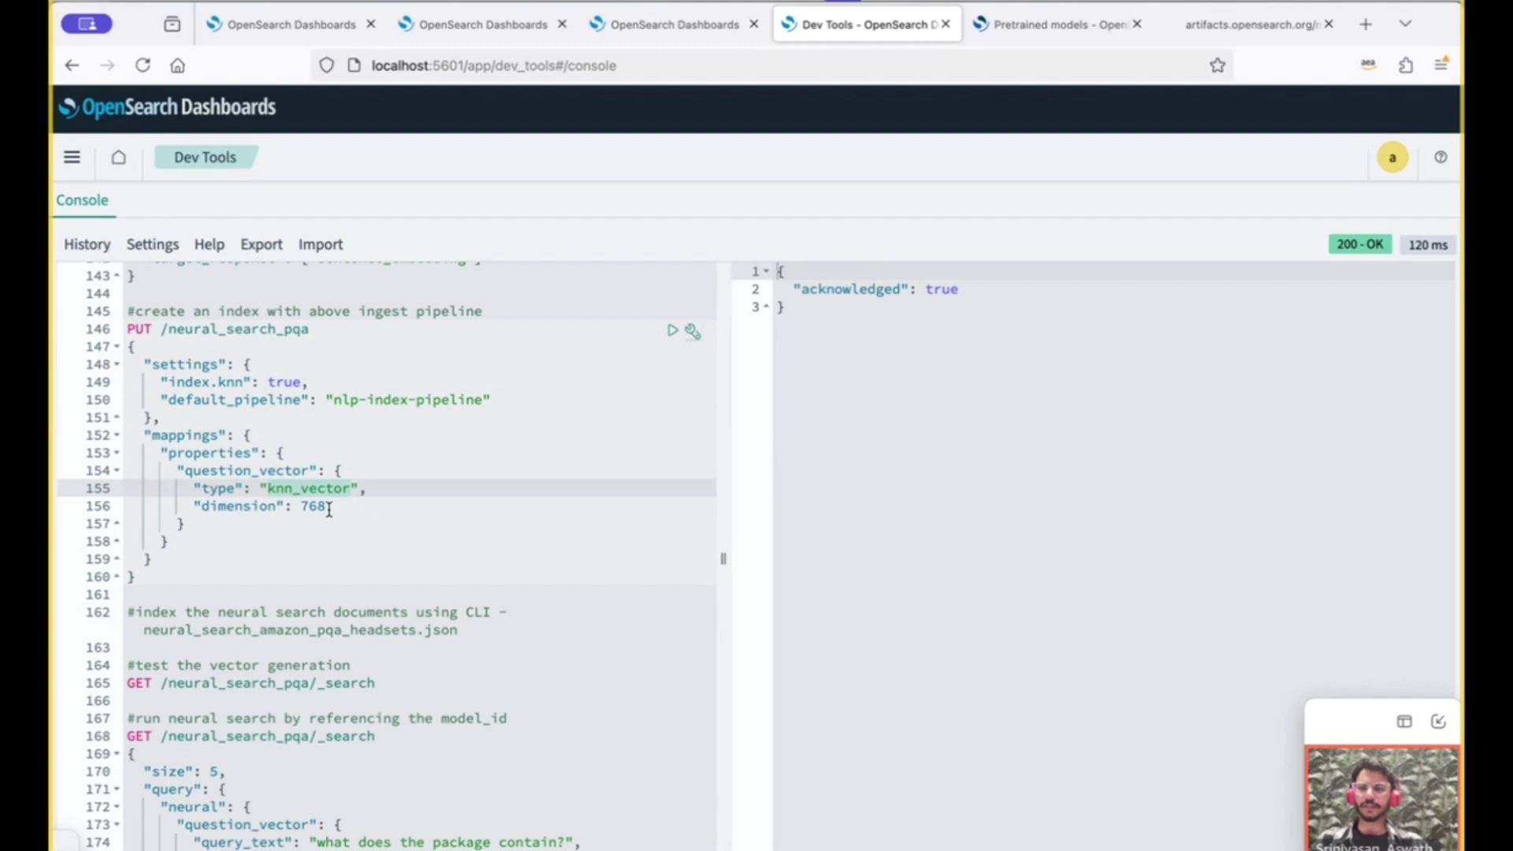
{"action": "double_click", "coordinate": [315, 508]}
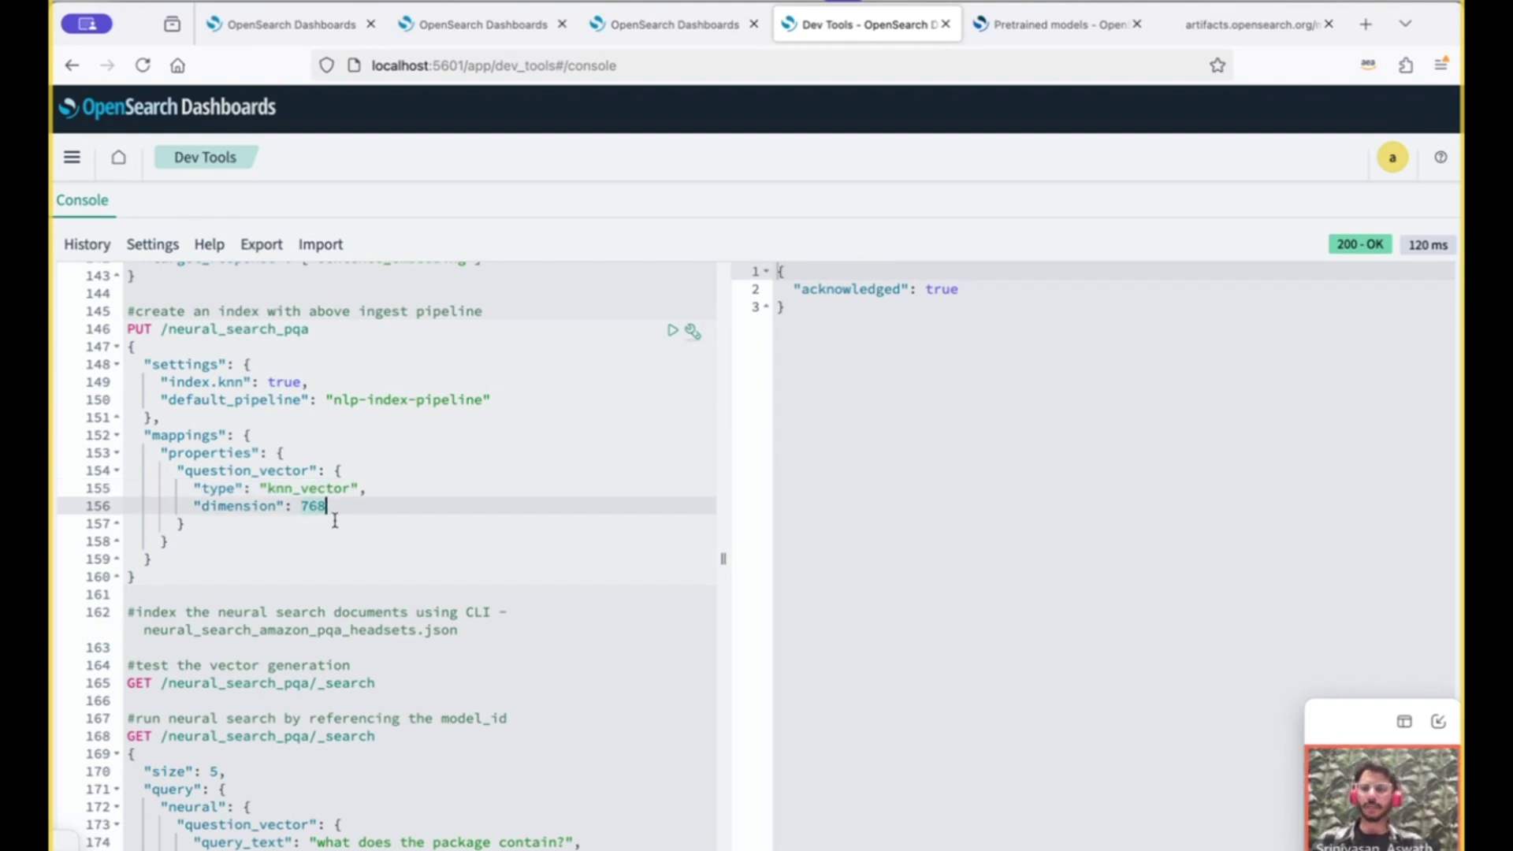
{"action": "left_click", "coordinate": [672, 330]}
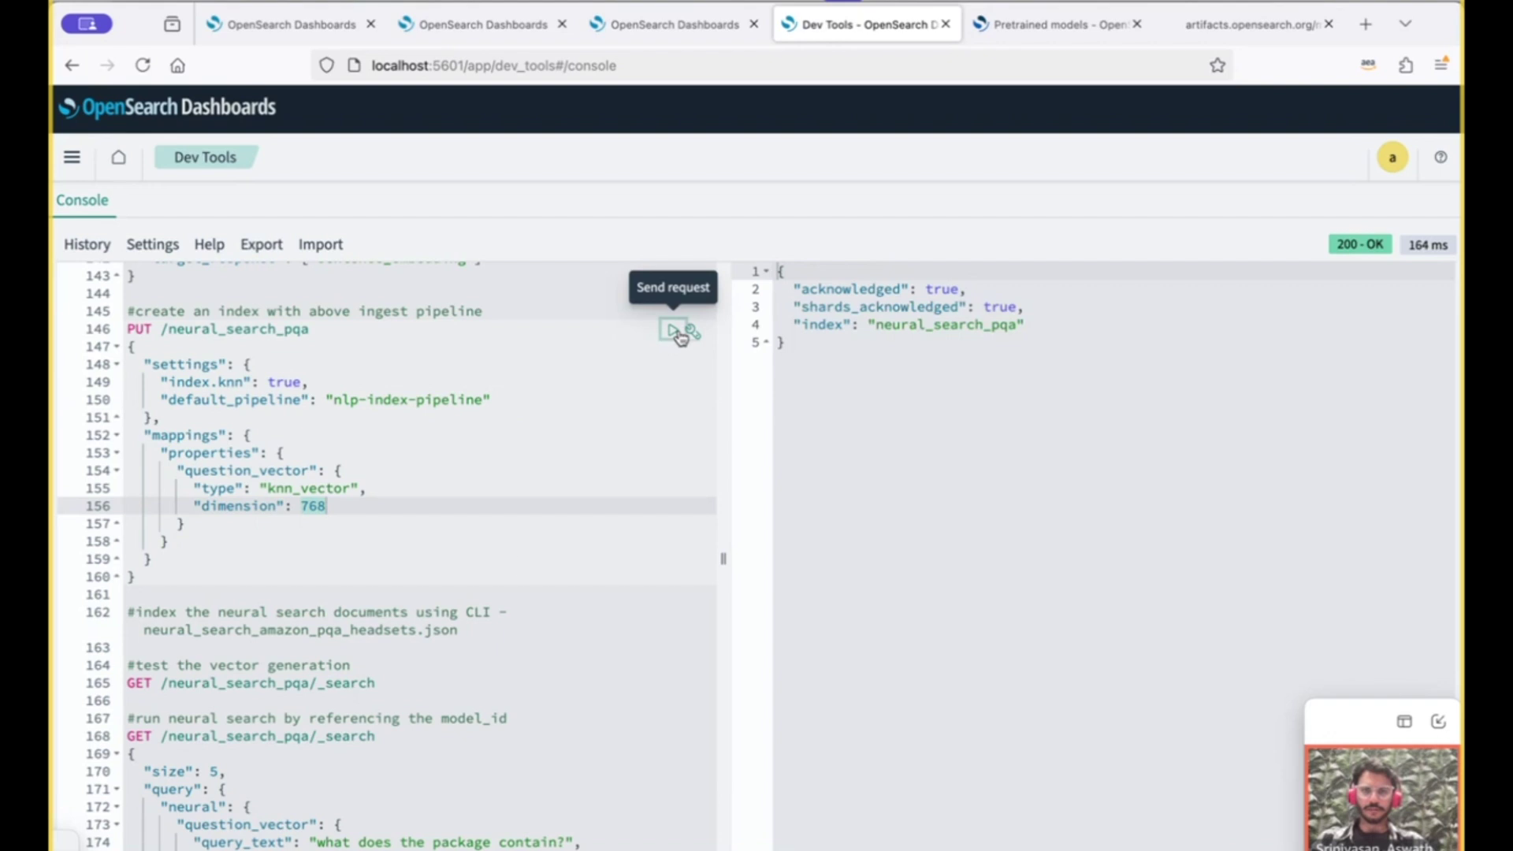
{"action": "double_click", "coordinate": [426, 631]}
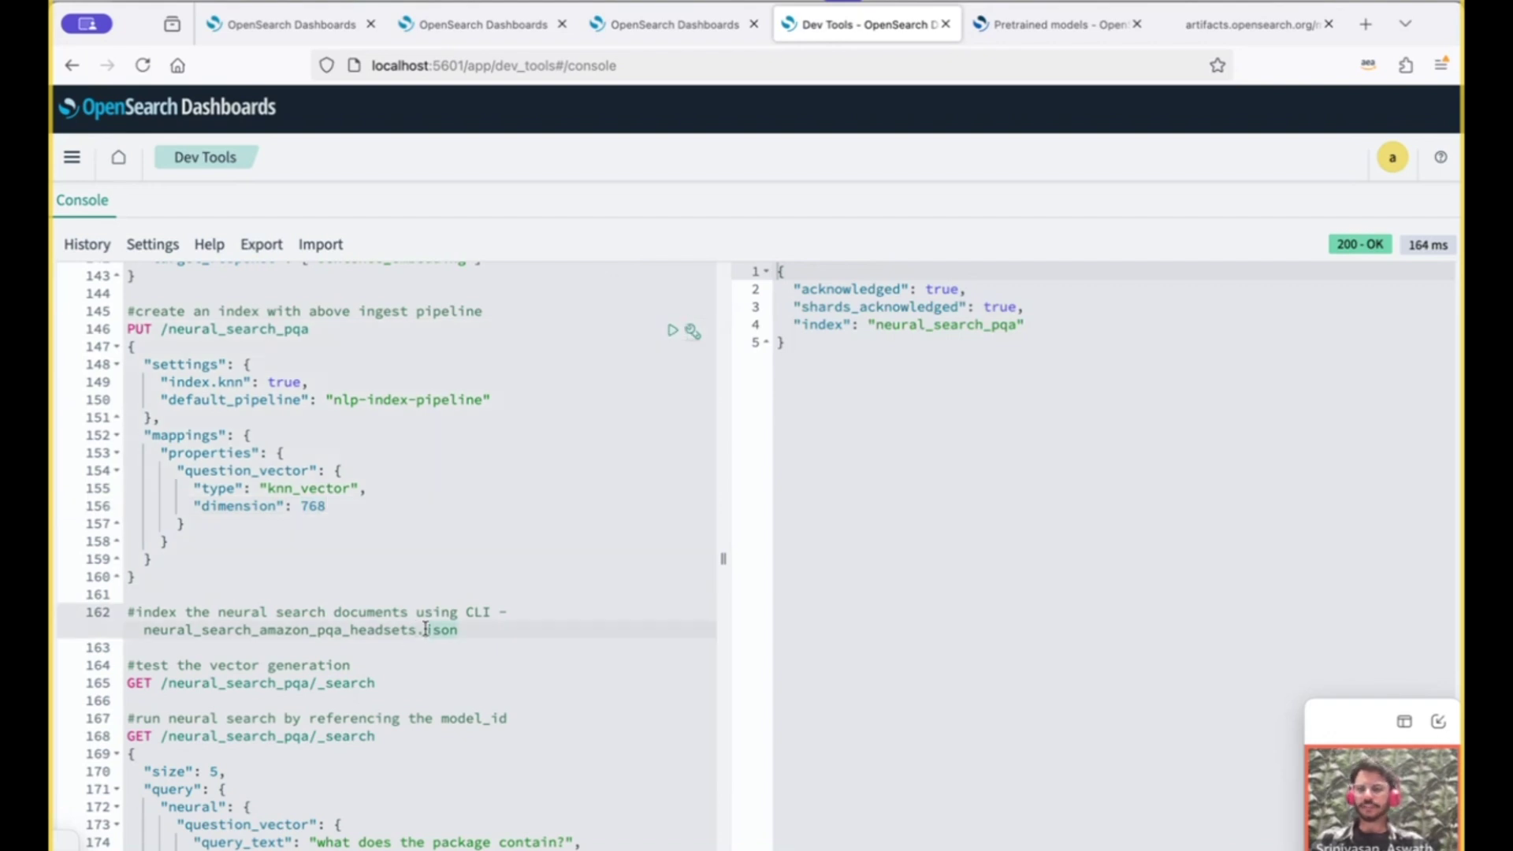
{"action": "key", "text": "super+Tab"}
{"action": "key", "text": "super+Tab"}
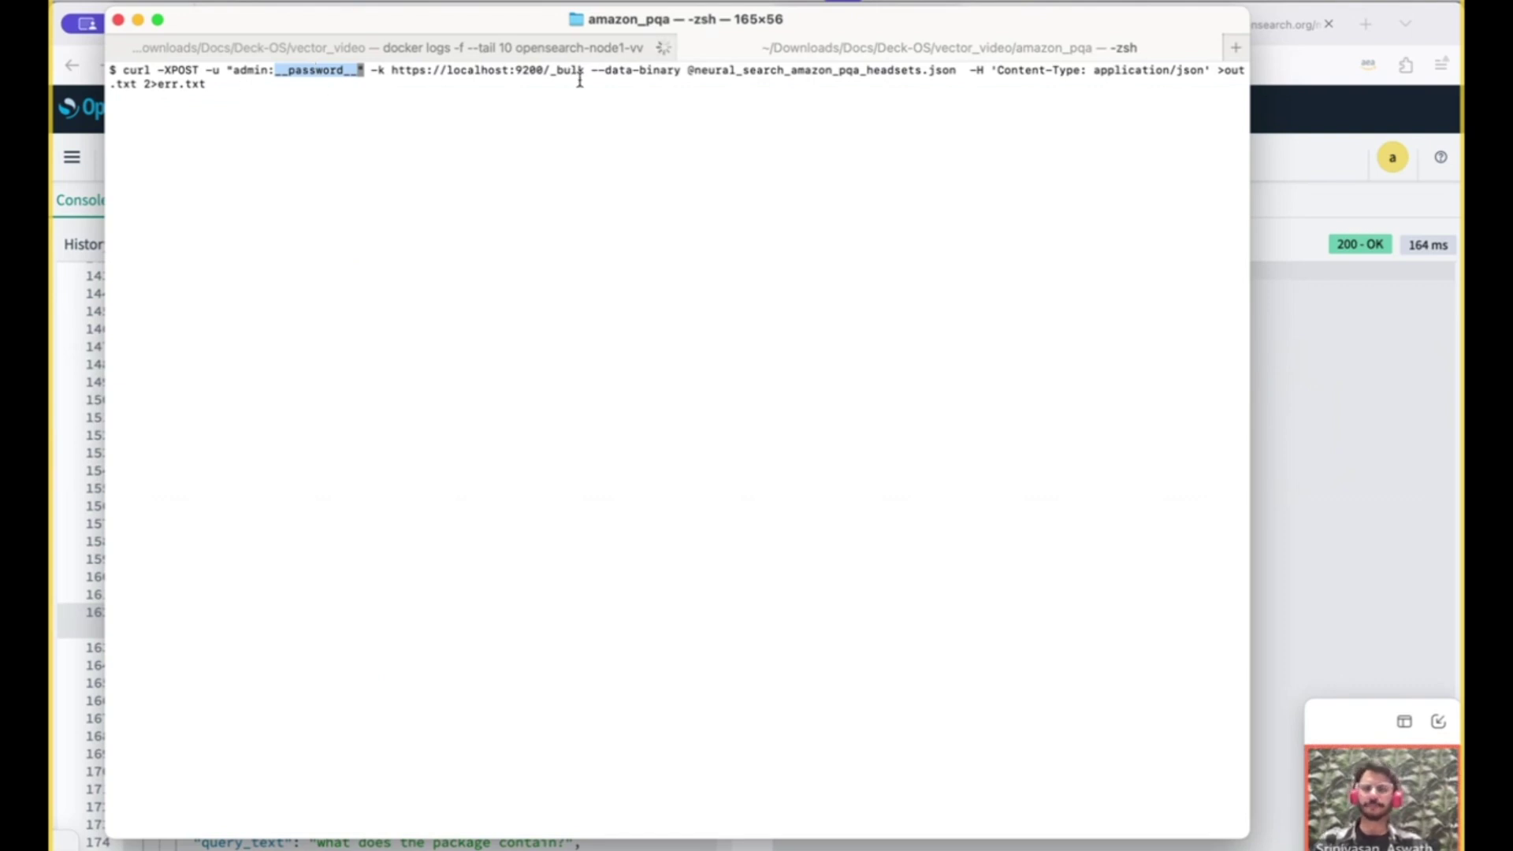
- Back from the Terminal bulk load of neural_search_amazon_pqa_headsets.json, run the neural_search_pqa search
{"action": "key", "text": "super+Tab"}
{"action": "left_click", "coordinate": [674, 502]}
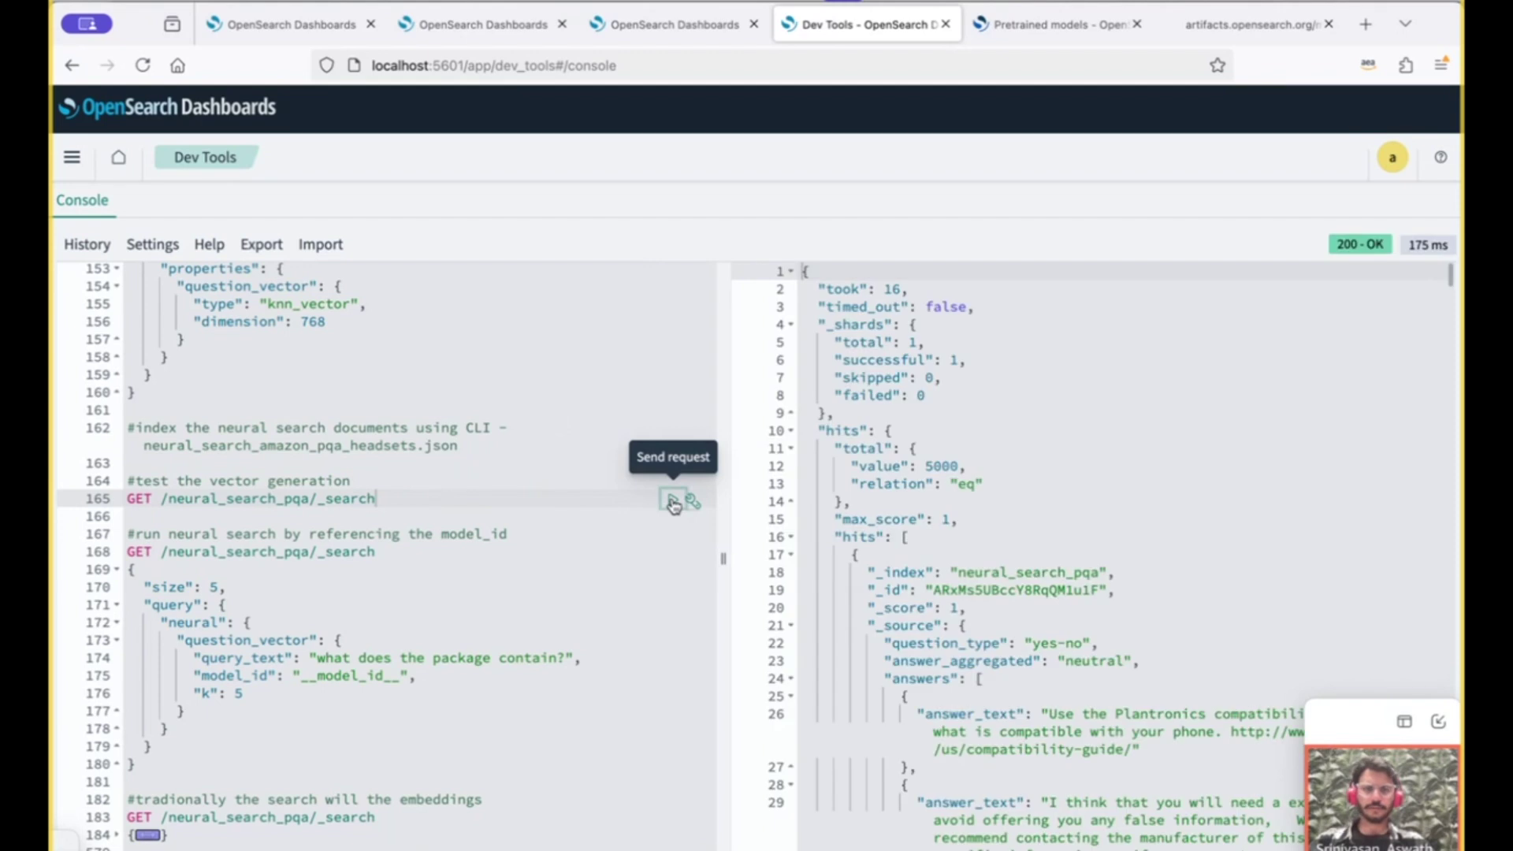
- Scroll the 5000 search hits, folding question_vector to confirm each document carries an embedding
{"action": "scroll", "coordinate": [881, 533], "scroll_direction": "down", "scroll_amount": 8}
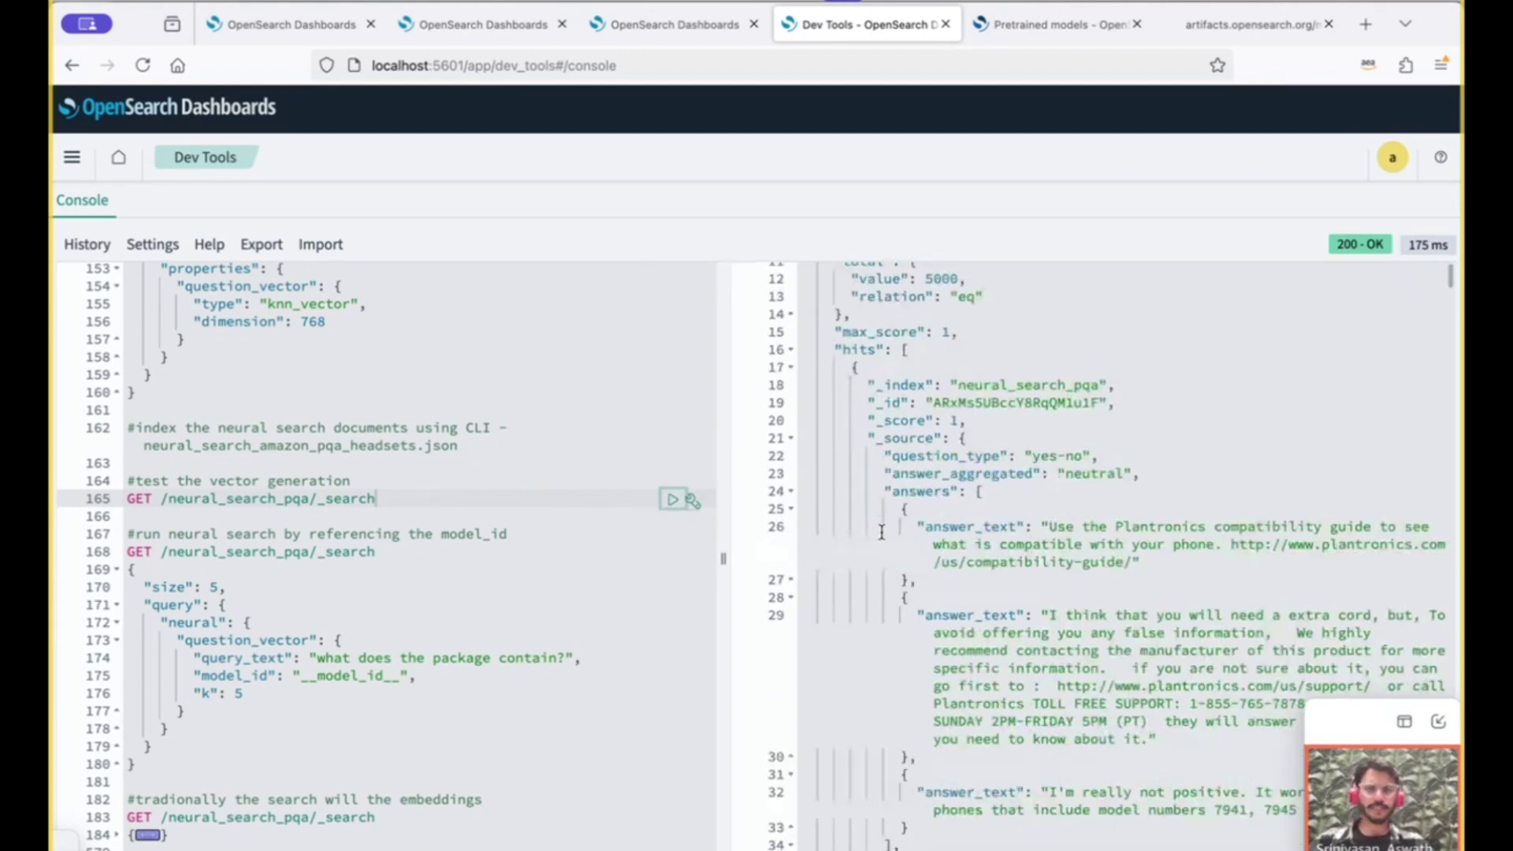
{"action": "scroll", "coordinate": [881, 533], "scroll_direction": "down", "scroll_amount": 5}
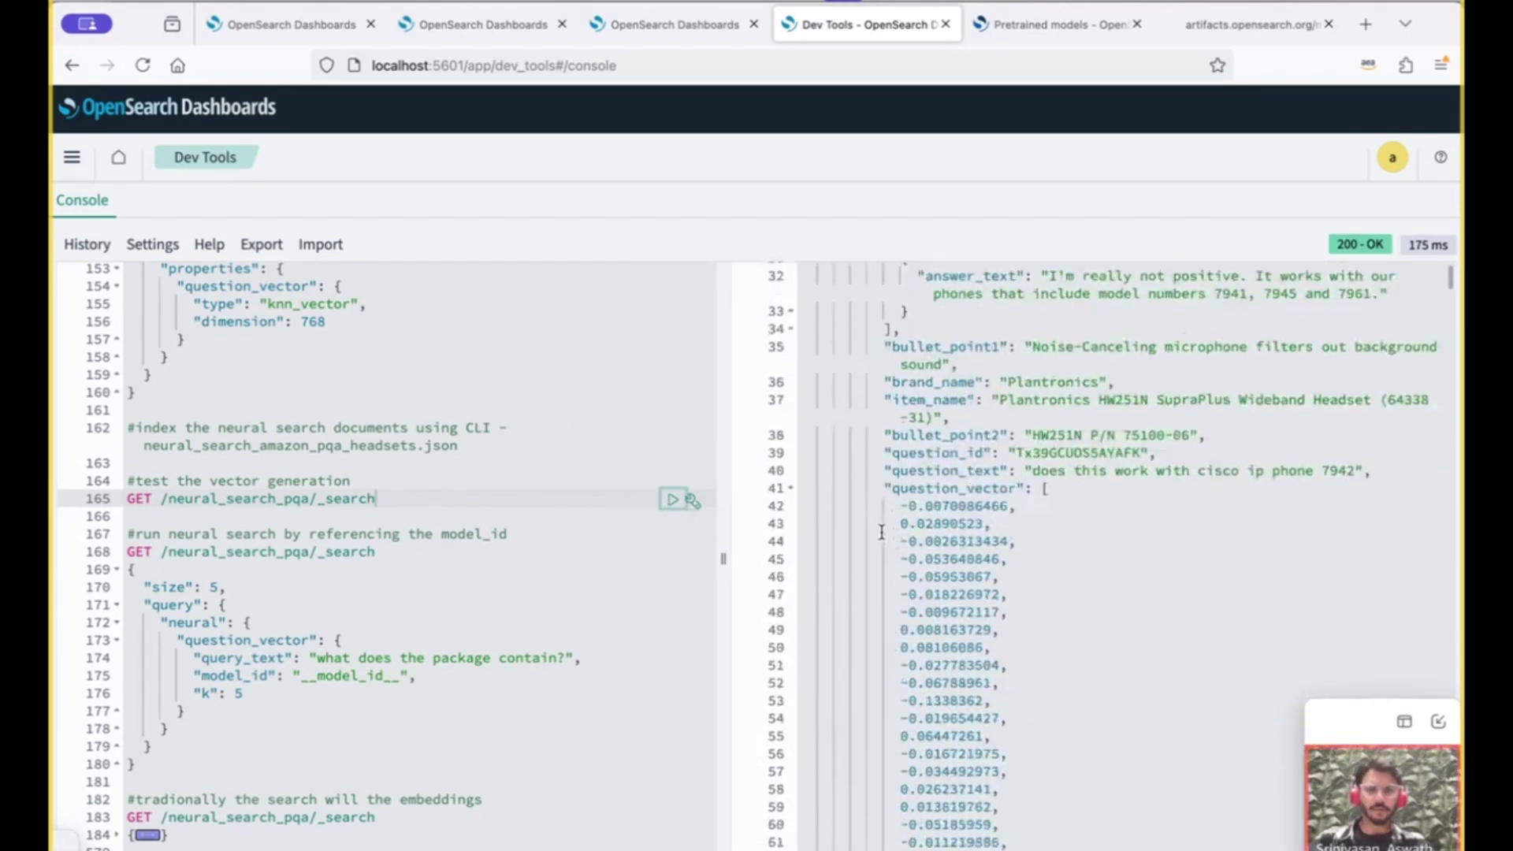
{"action": "left_click", "coordinate": [793, 489]}
{"action": "scroll", "coordinate": [947, 583], "scroll_direction": "down", "scroll_amount": 4}
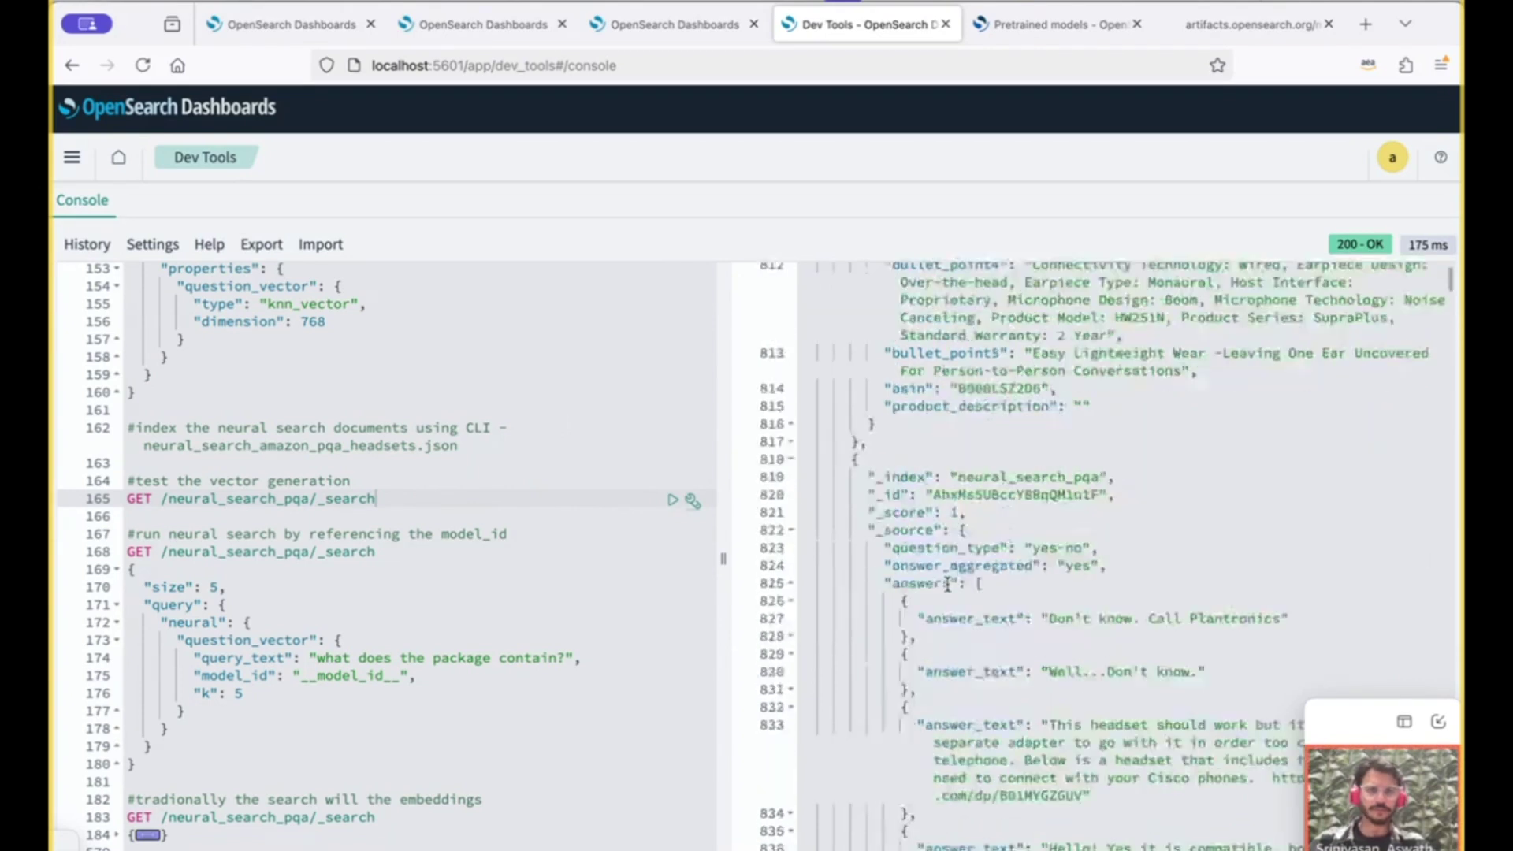
{"action": "scroll", "coordinate": [947, 583], "scroll_direction": "down", "scroll_amount": 3}
{"action": "double_click", "coordinate": [958, 810]}
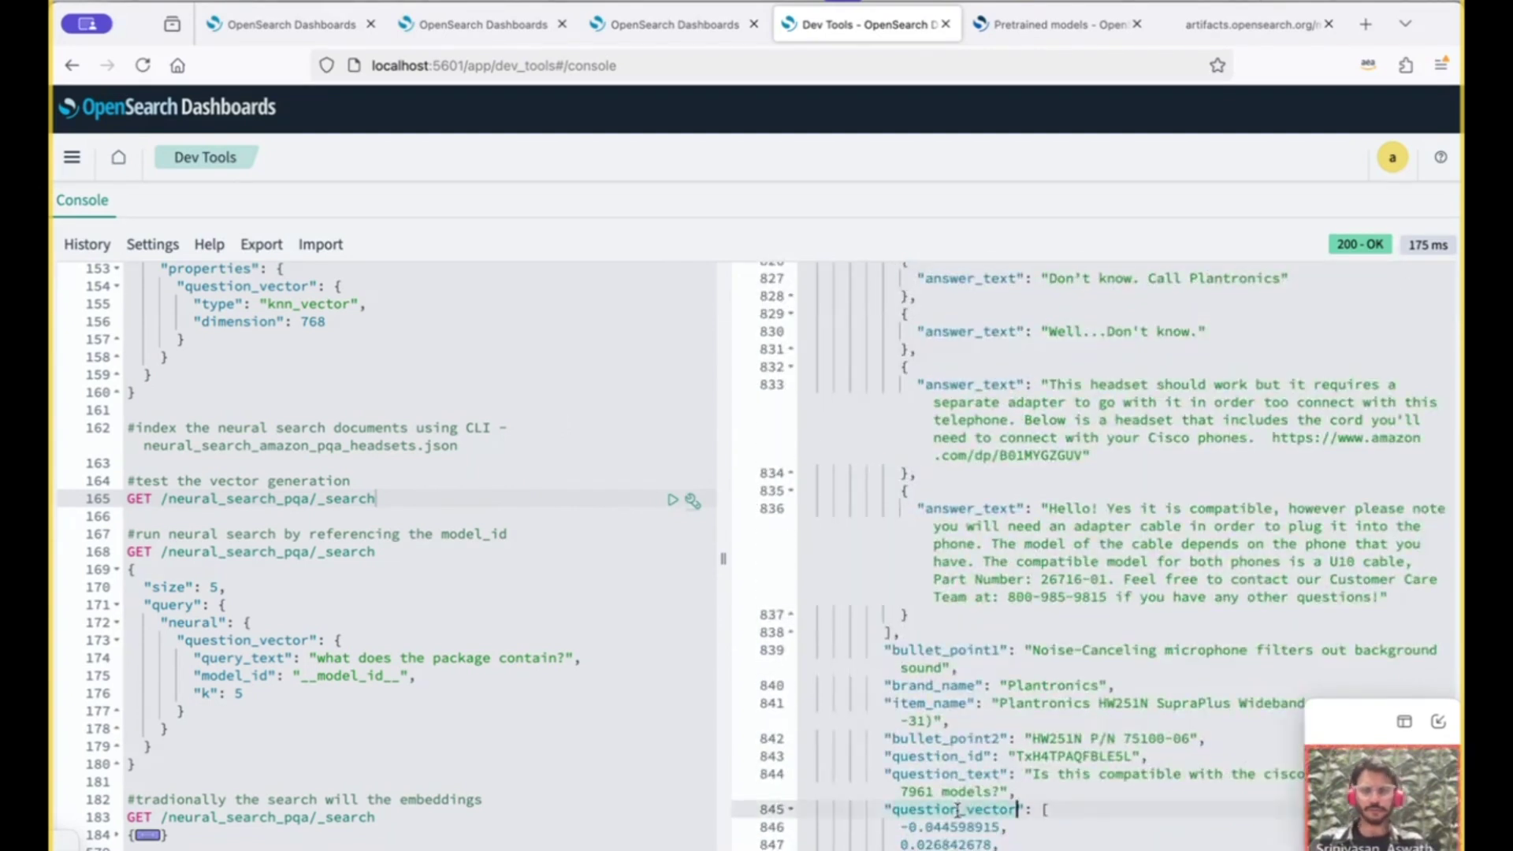
{"action": "left_click", "coordinate": [252, 552]}
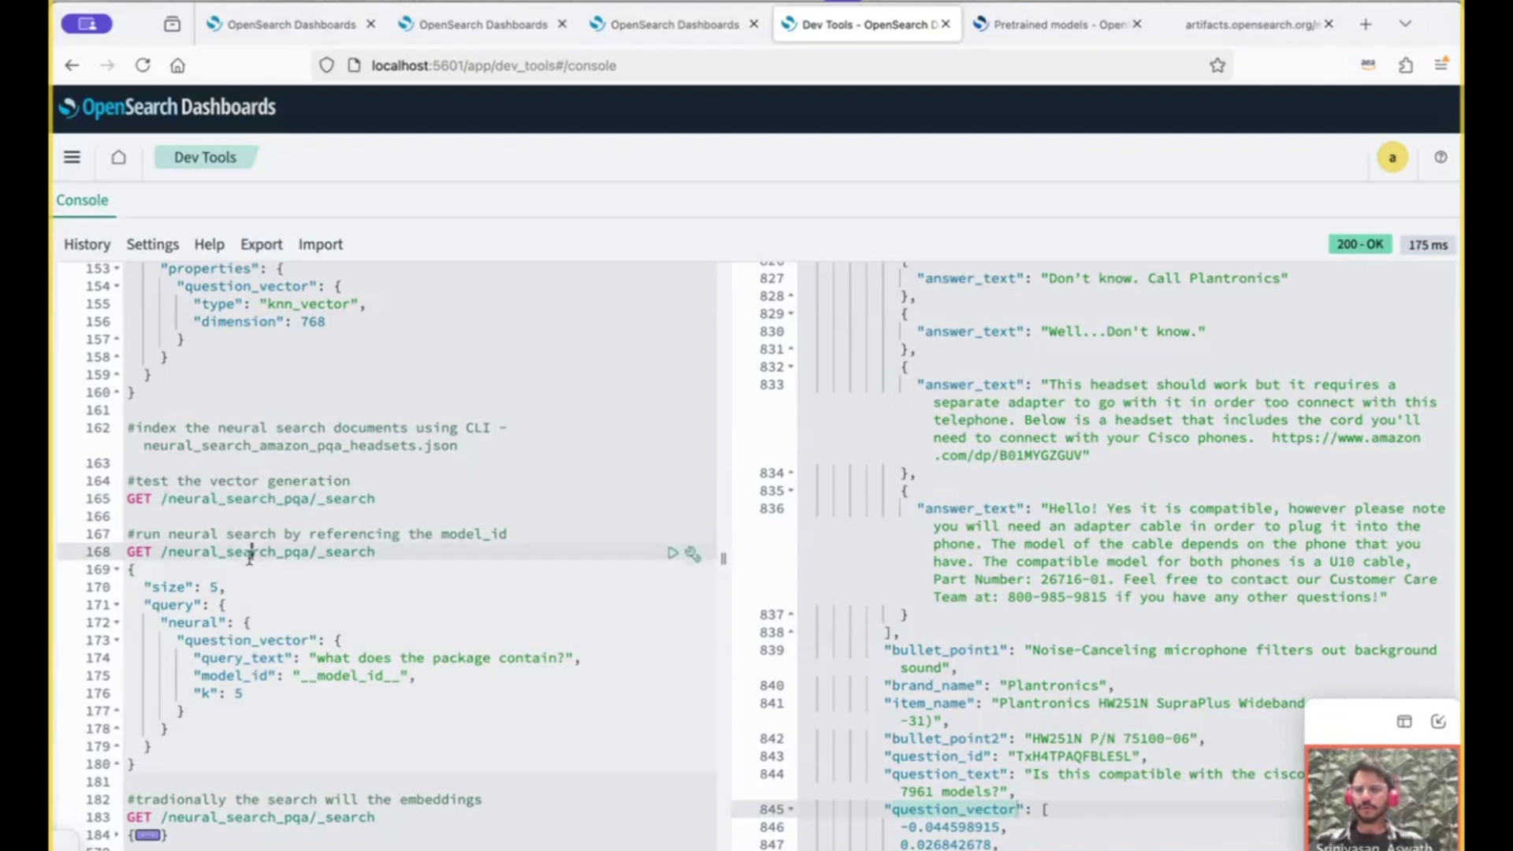
- Paste the deployed model's ID into the neural query for 'what does the package contain?' and run it
{"action": "double_click", "coordinate": [349, 673]}
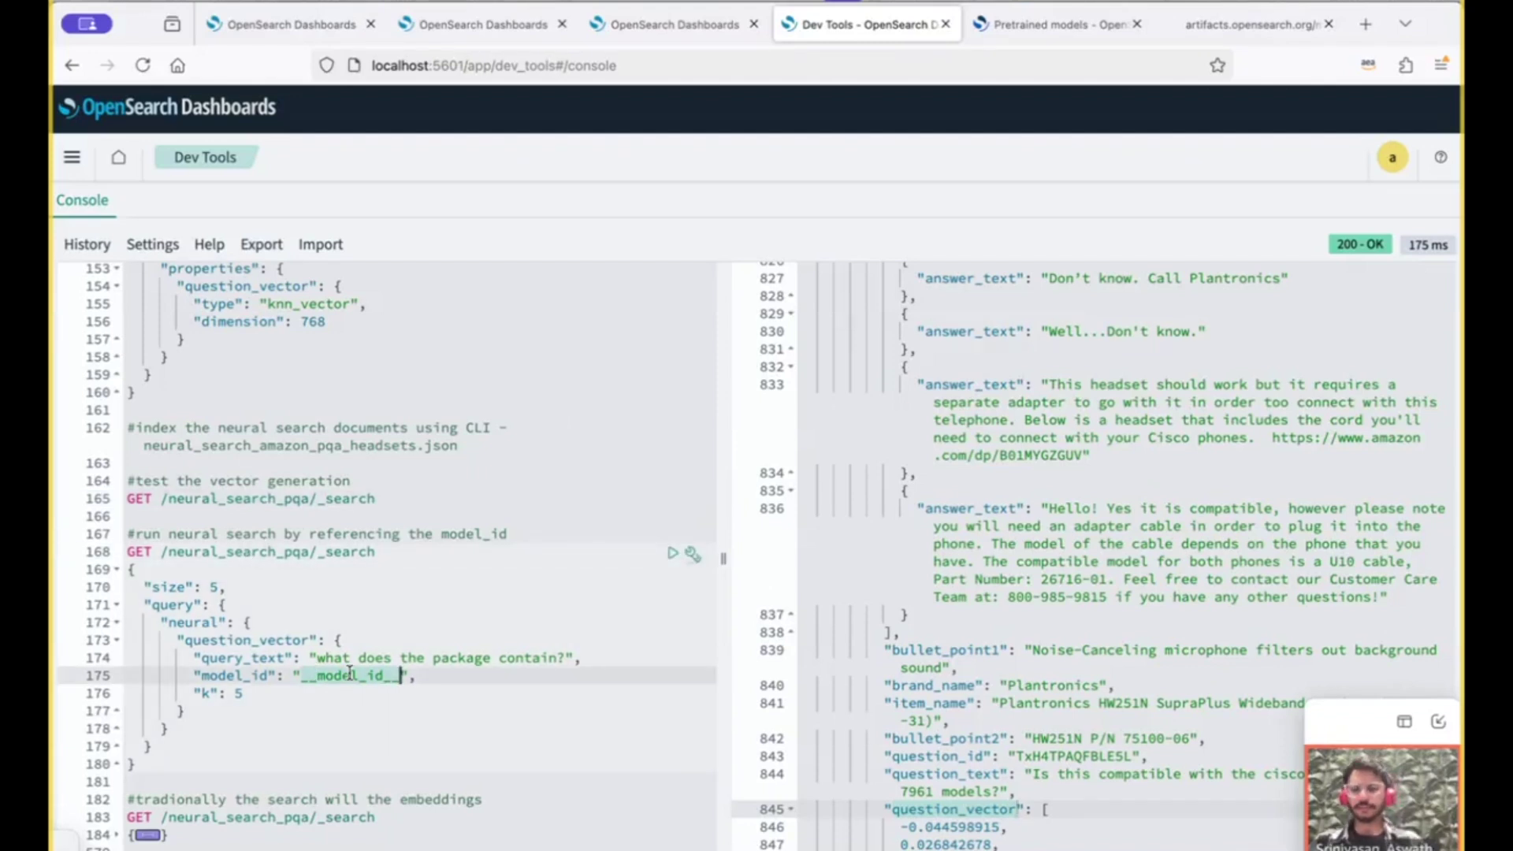
{"action": "type", "text": "WhwFs5UBccY8RqQMpXbK"}
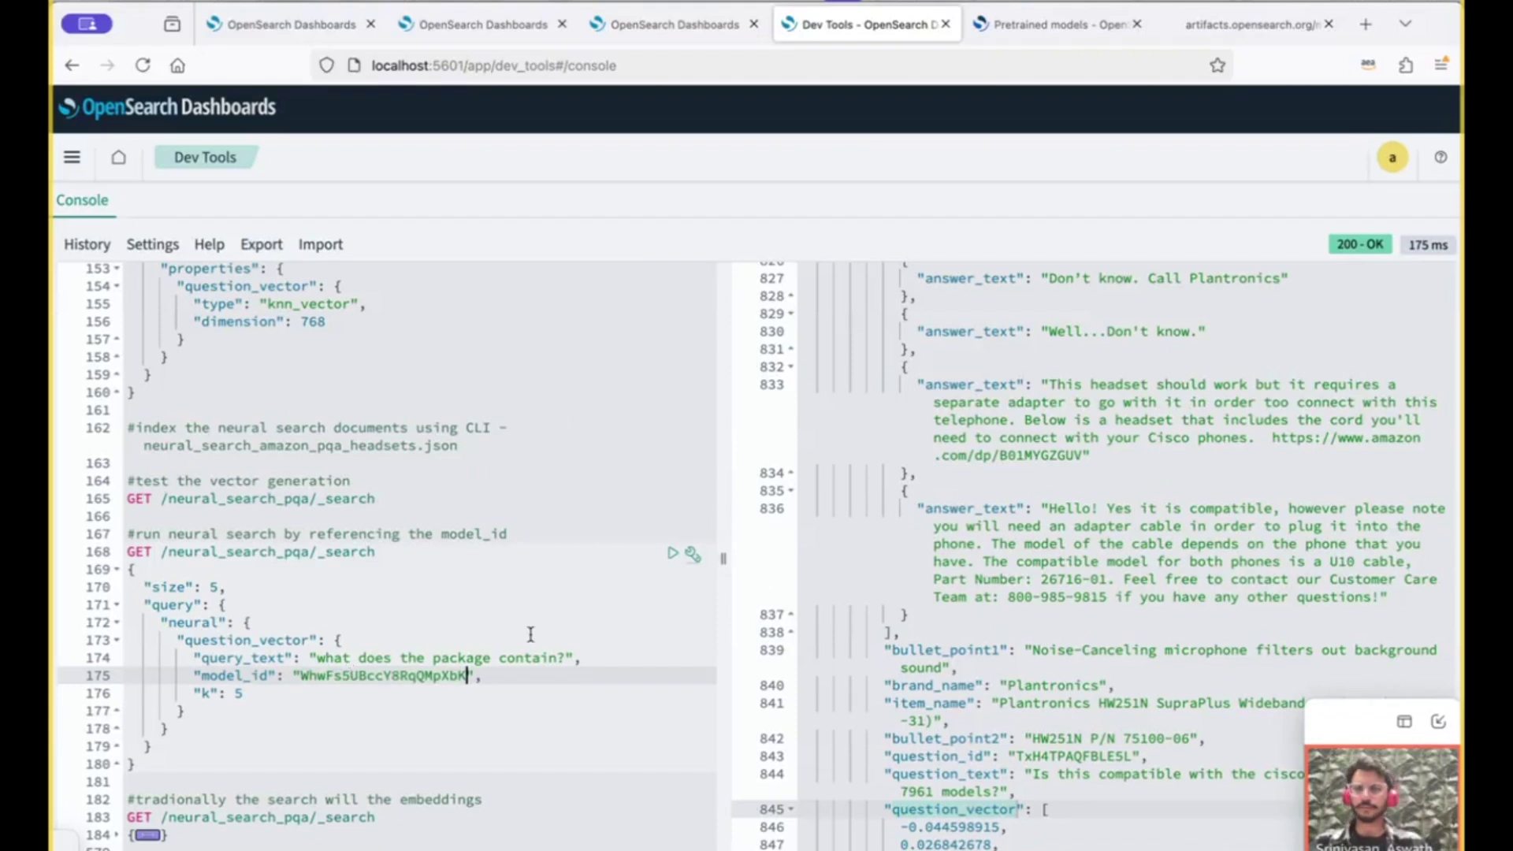
{"action": "left_click", "coordinate": [673, 553]}
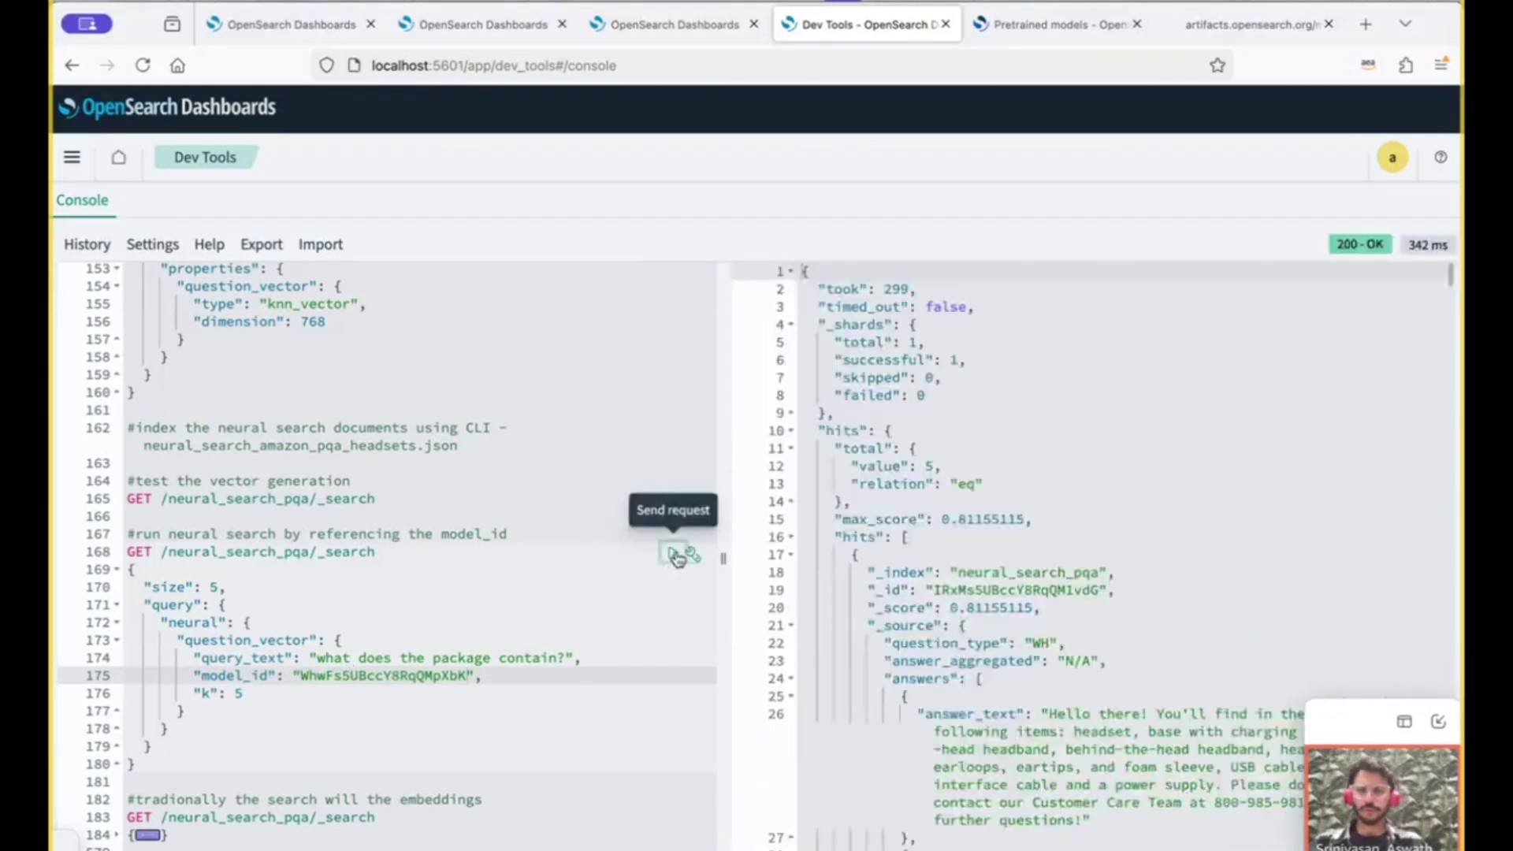
{"action": "scroll", "coordinate": [905, 571], "scroll_direction": "down", "scroll_amount": 6}
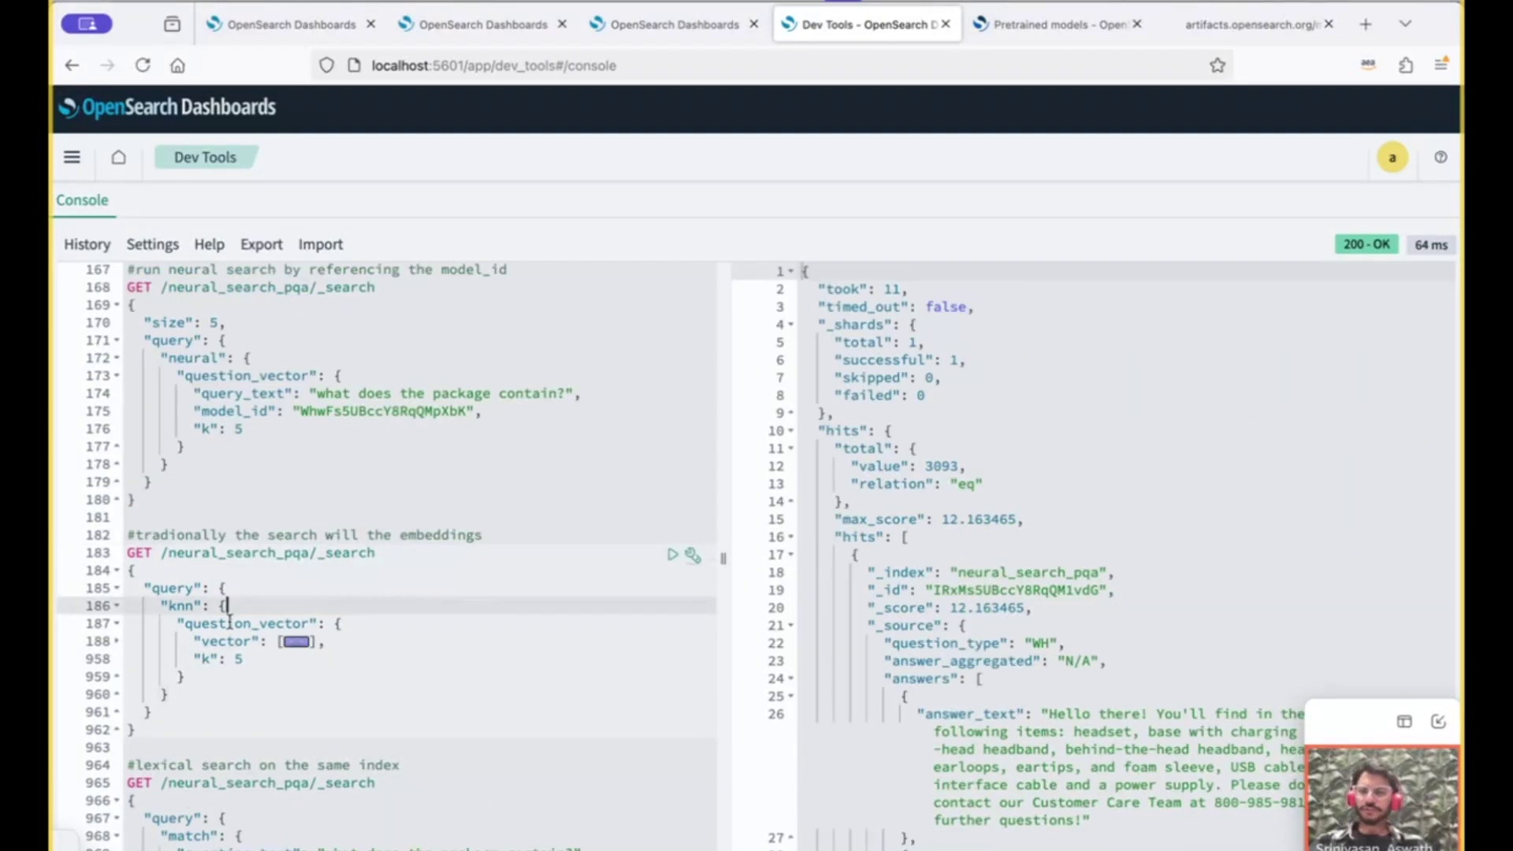
- Run the raw k-NN question_vector query, returning 5 hits with top score 0.81155115
{"action": "left_click", "coordinate": [117, 643]}
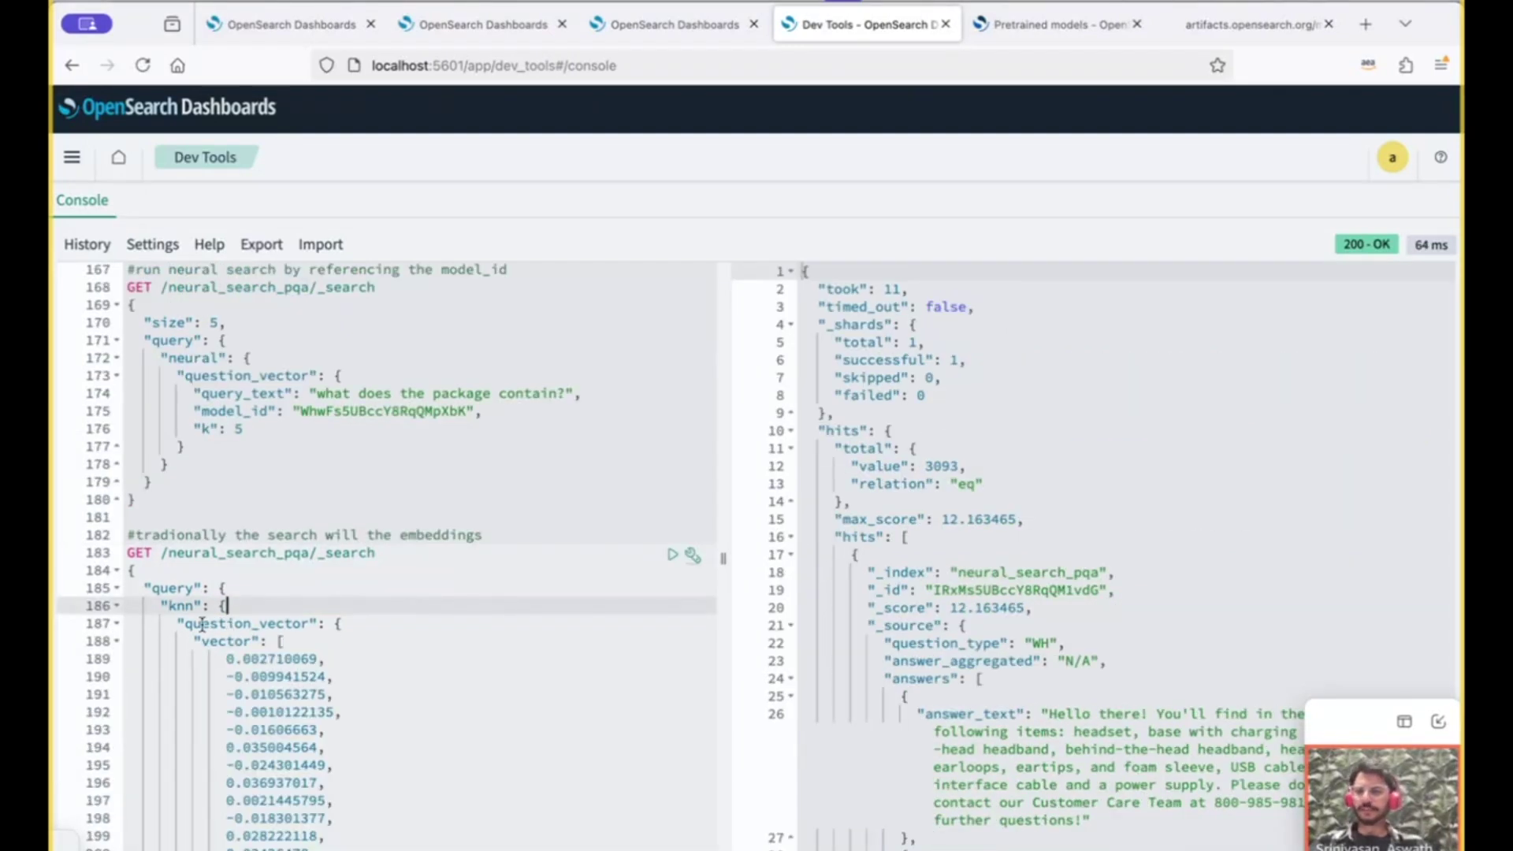
{"action": "left_click", "coordinate": [118, 642]}
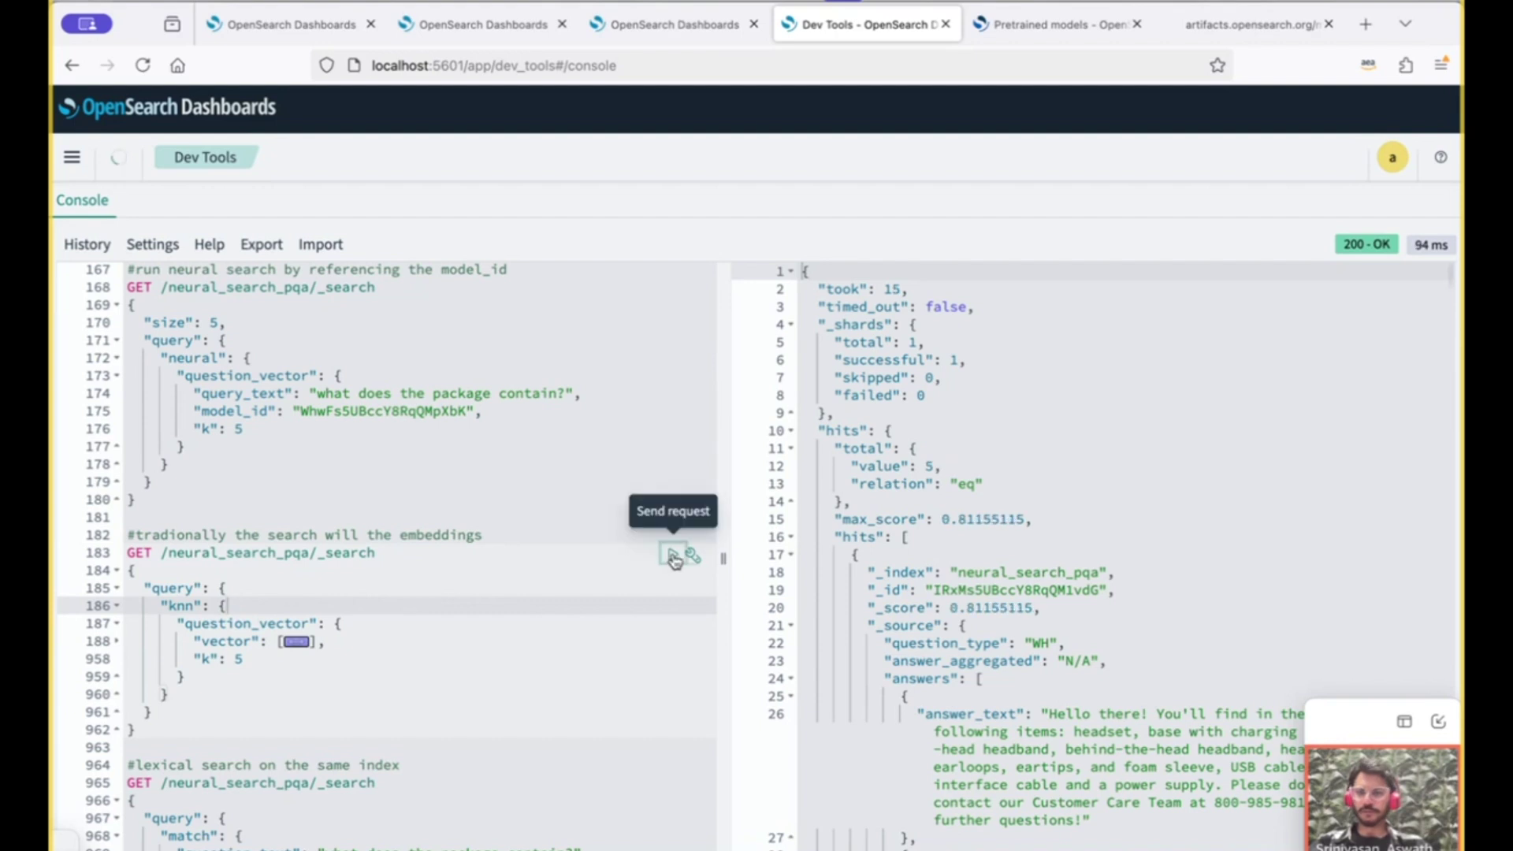
{"action": "left_click", "coordinate": [672, 555]}
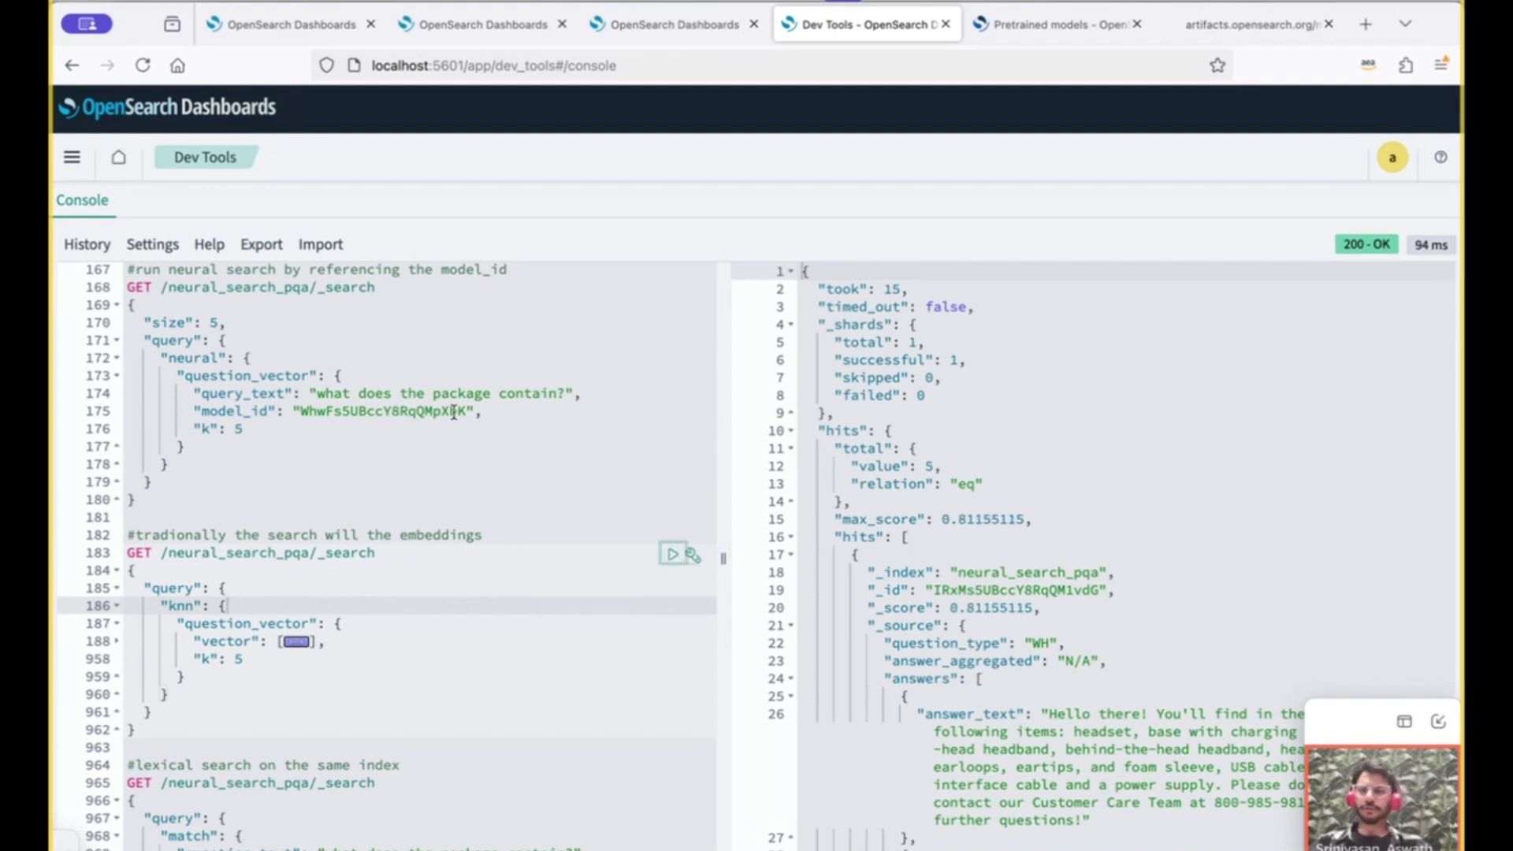
- Copy the model ID from the neural query to the clipboard
{"action": "left_click_drag", "start_coordinate": [516, 393], "coordinate": [375, 381]}
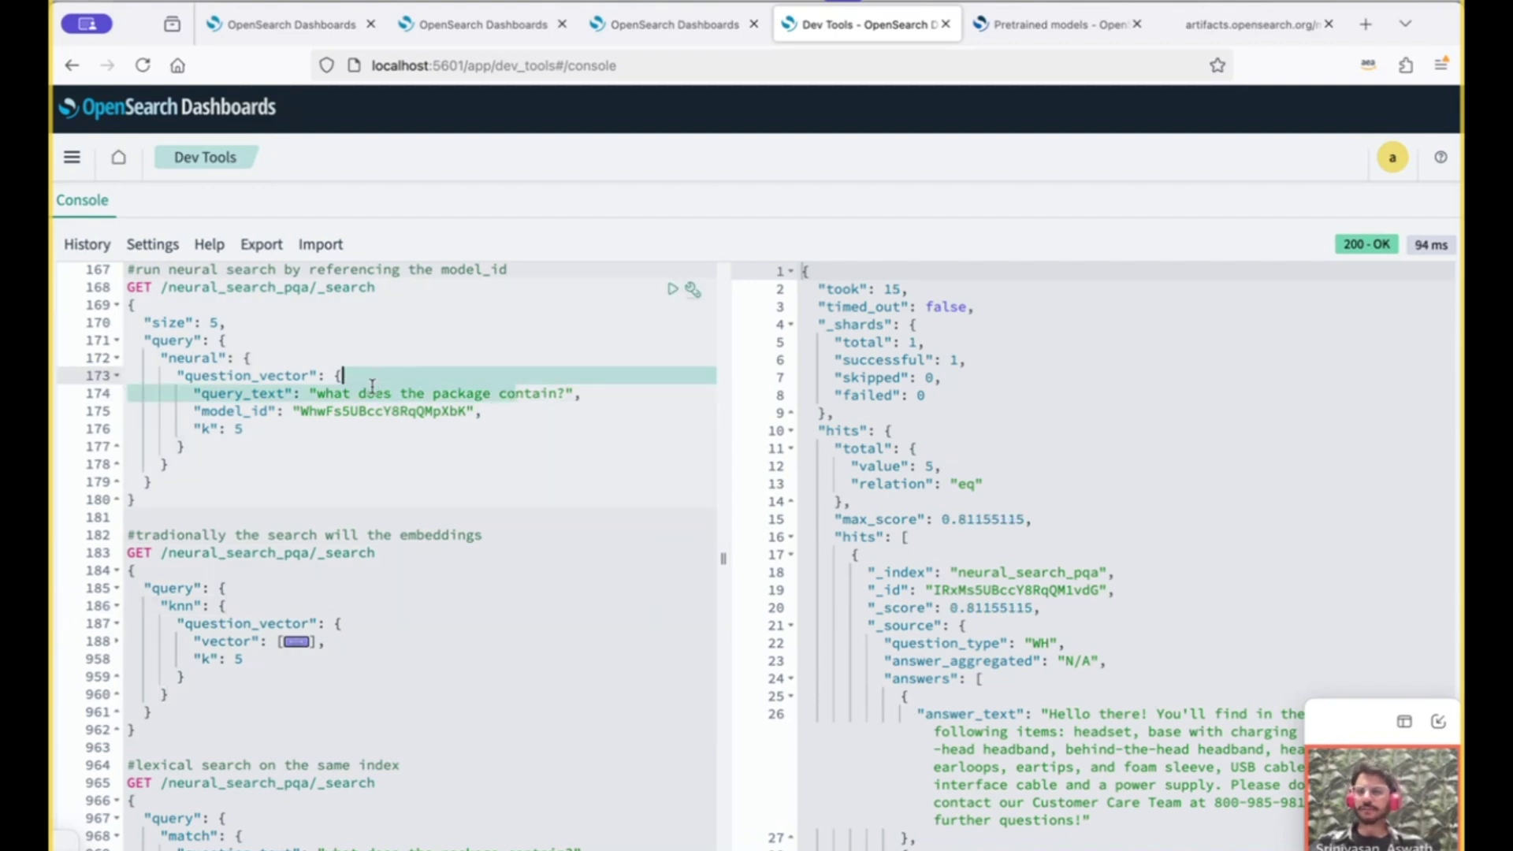
{"action": "double_click", "coordinate": [368, 409]}
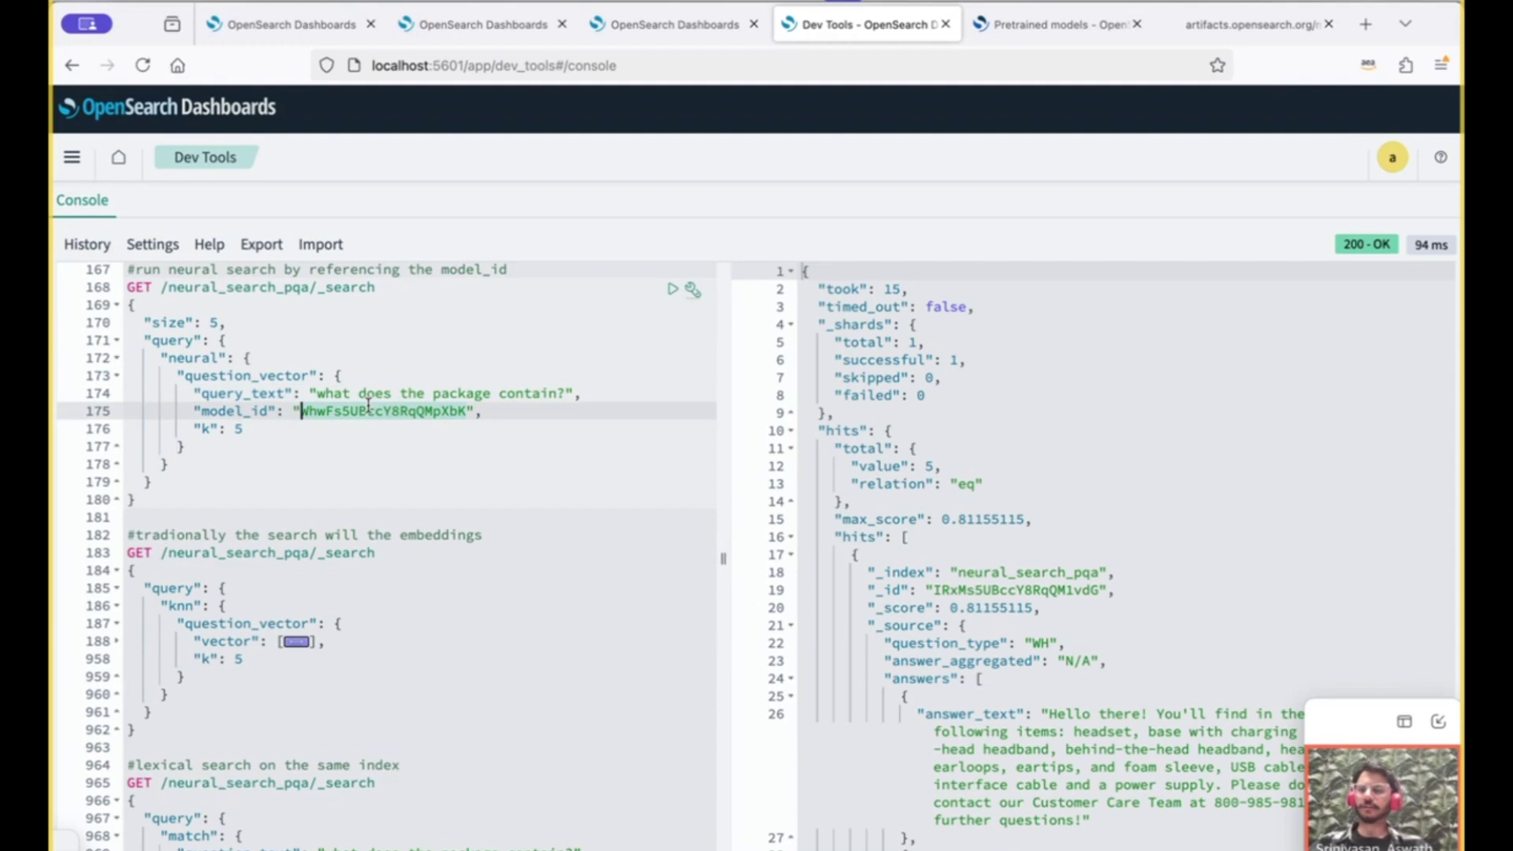
{"action": "right_click", "coordinate": [345, 621]}
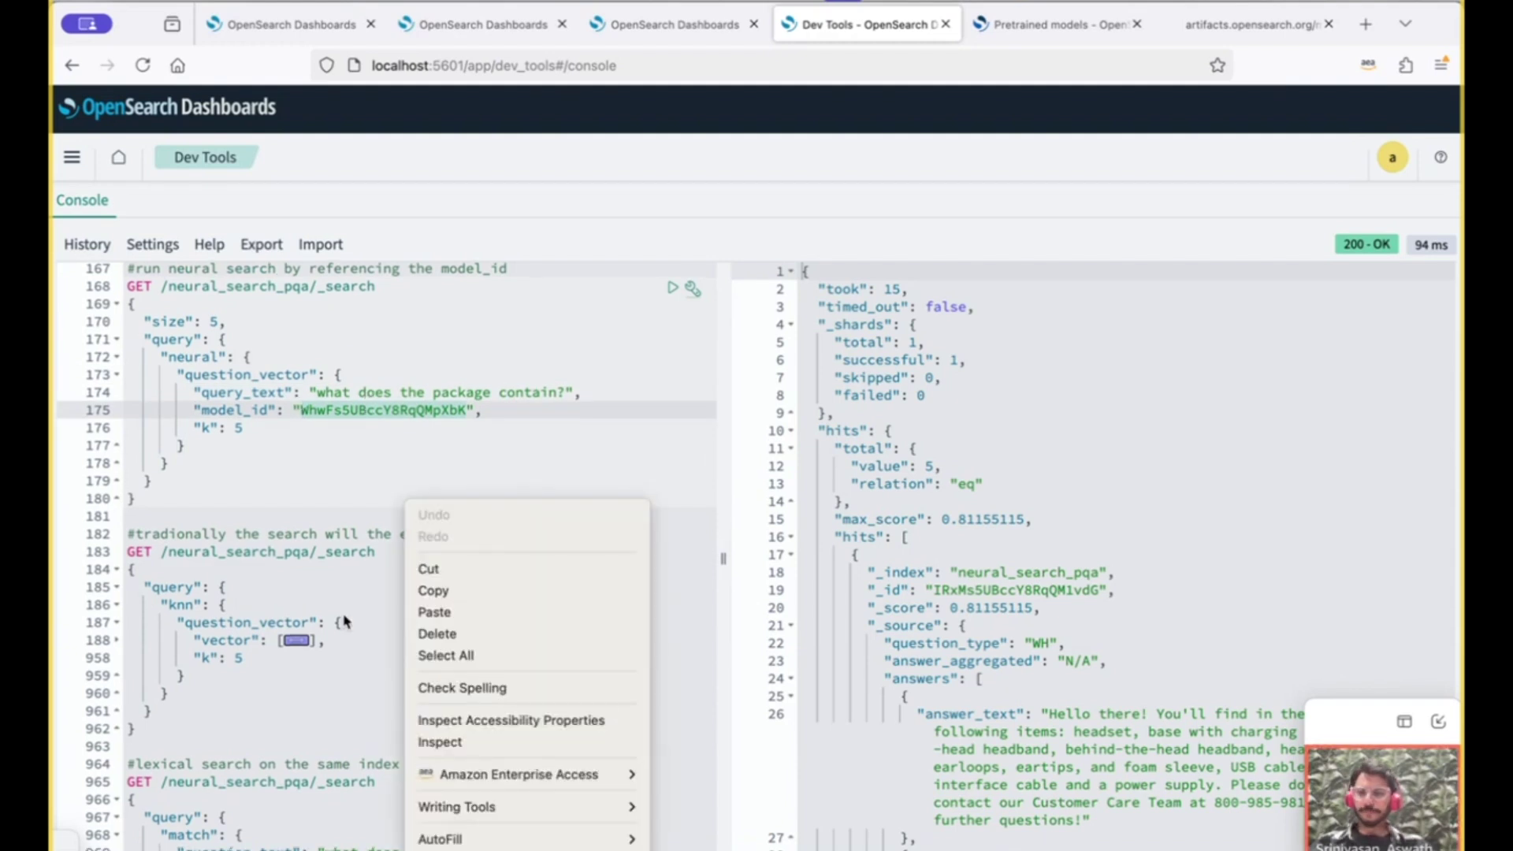
{"action": "left_click", "coordinate": [432, 590]}
- Run the lexical match query for 'what does the package contain?' on neural_search_pqa, returning 3093 hits
{"action": "scroll", "coordinate": [551, 513], "scroll_direction": "down", "scroll_amount": 4}
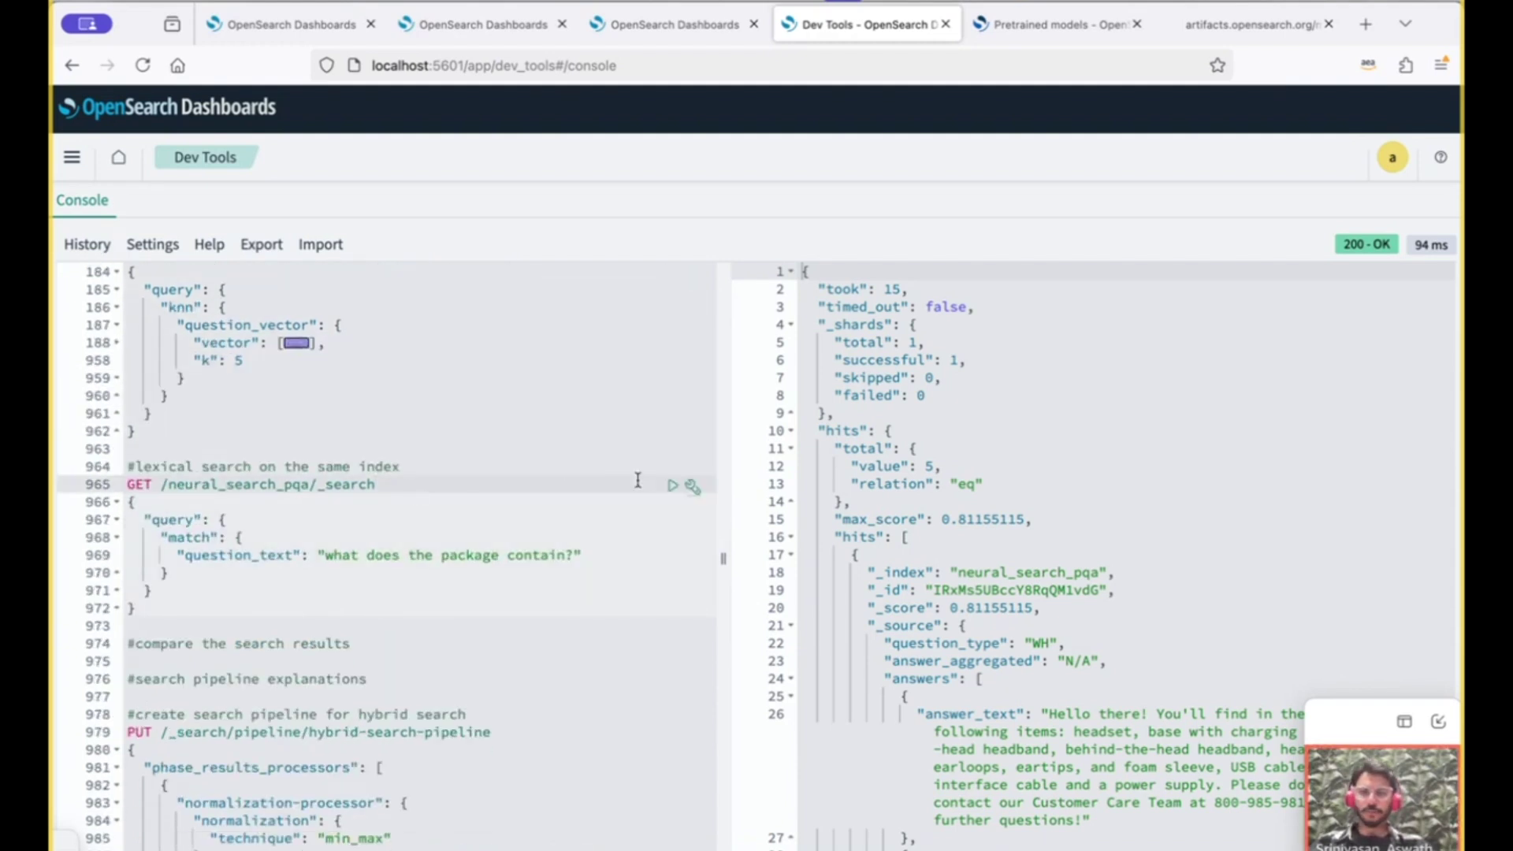
{"action": "left_click", "coordinate": [672, 485]}
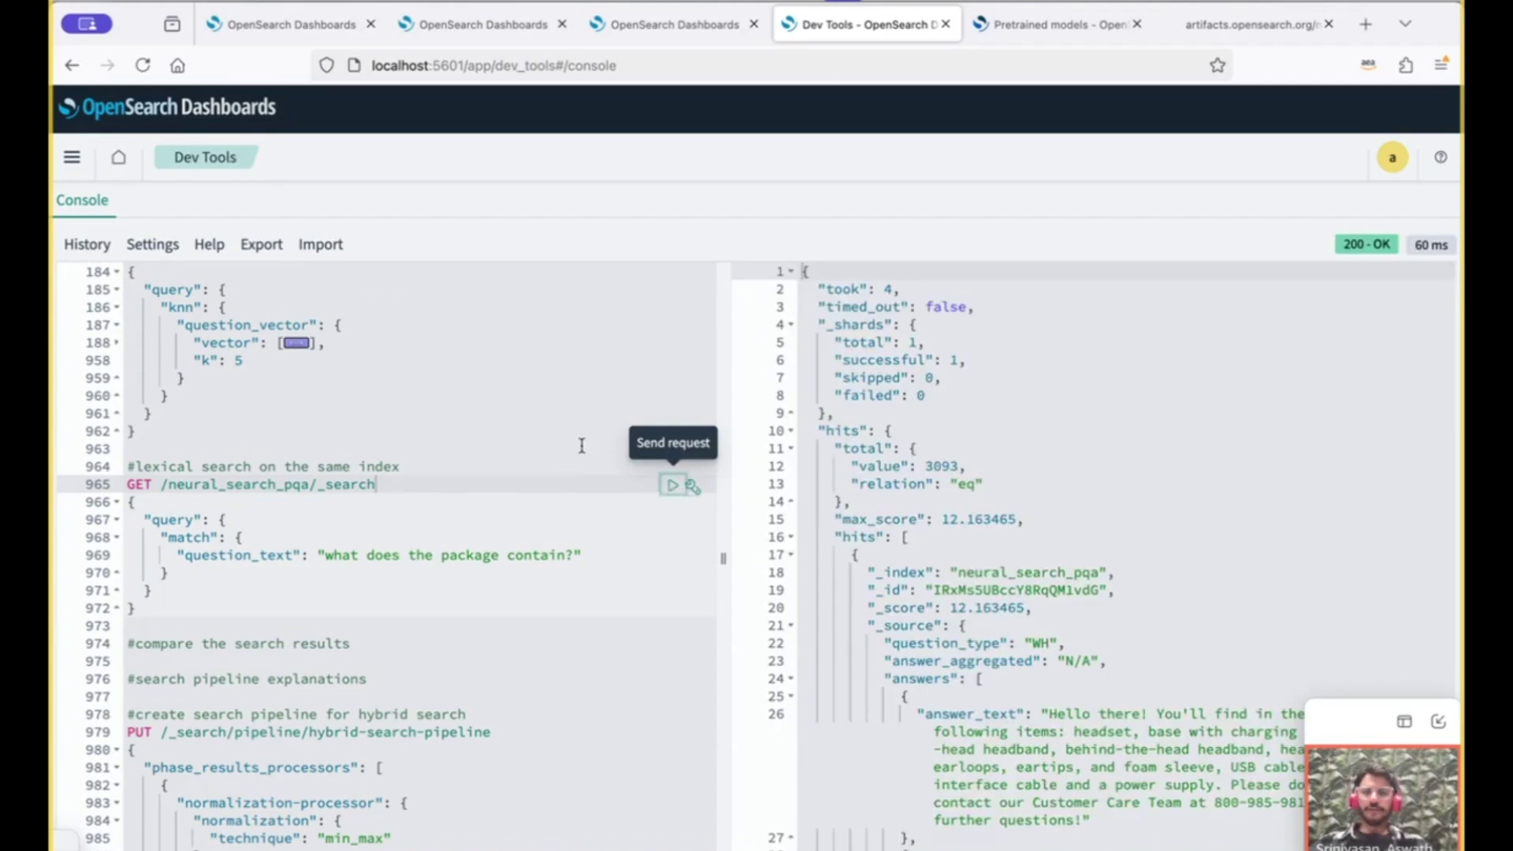
{"action": "left_click", "coordinate": [72, 157]}
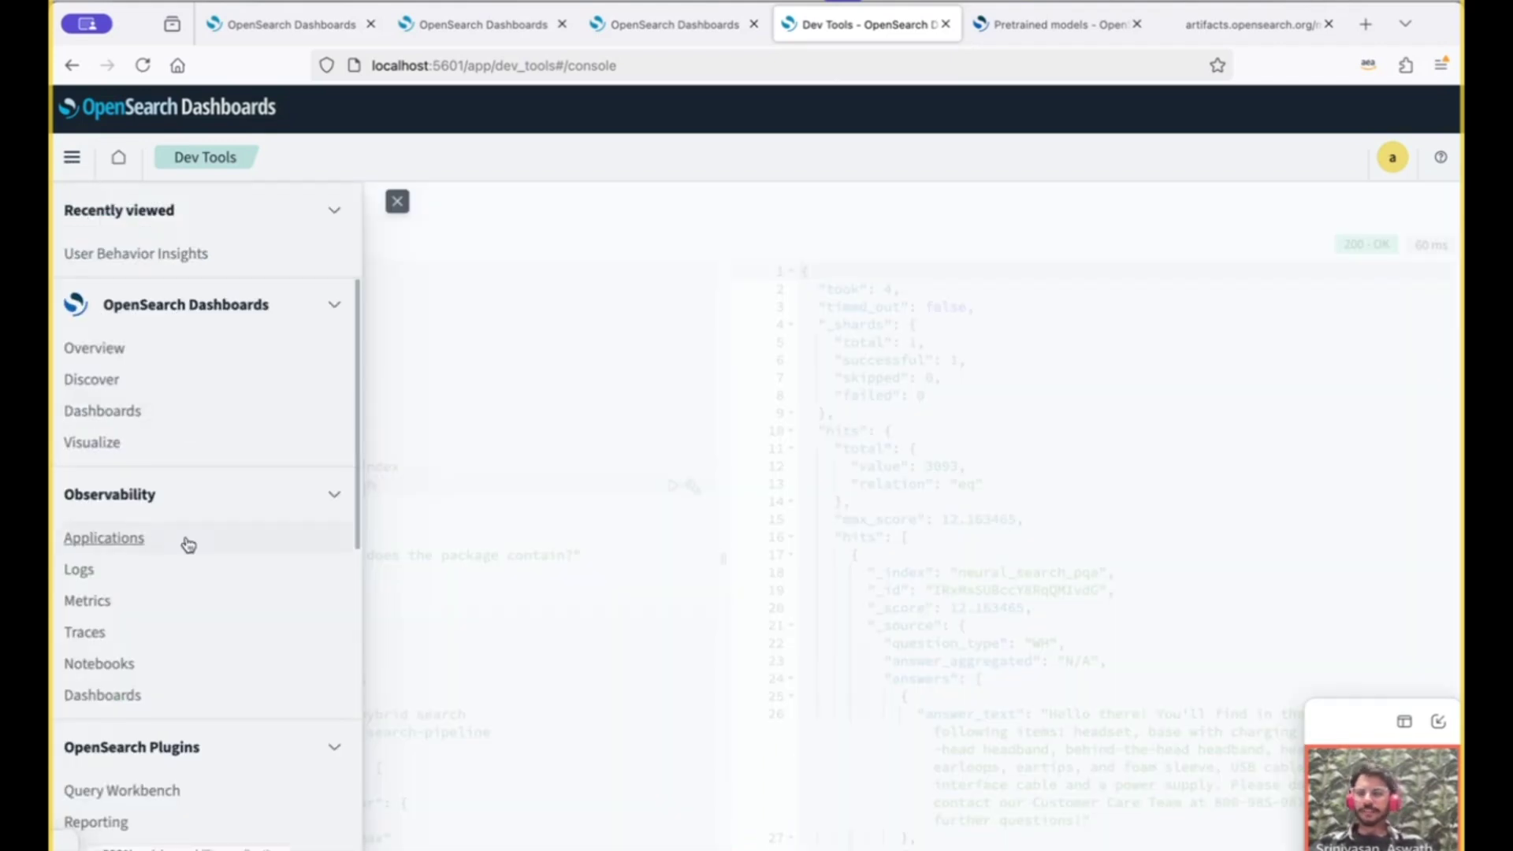
{"action": "scroll", "coordinate": [187, 543], "scroll_direction": "down", "scroll_amount": 8}
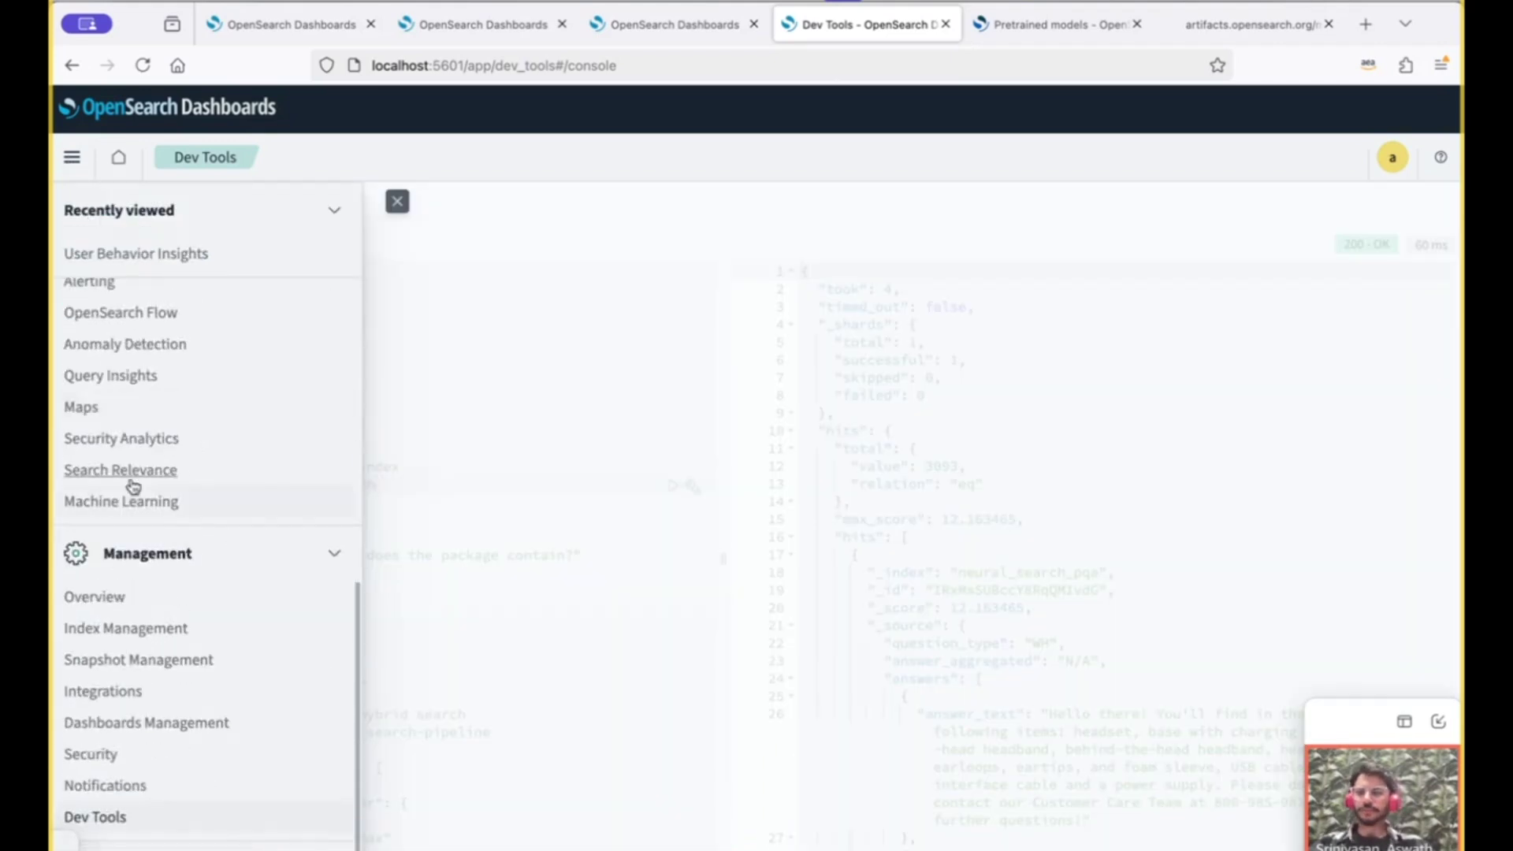
{"action": "left_click", "coordinate": [534, 515]}
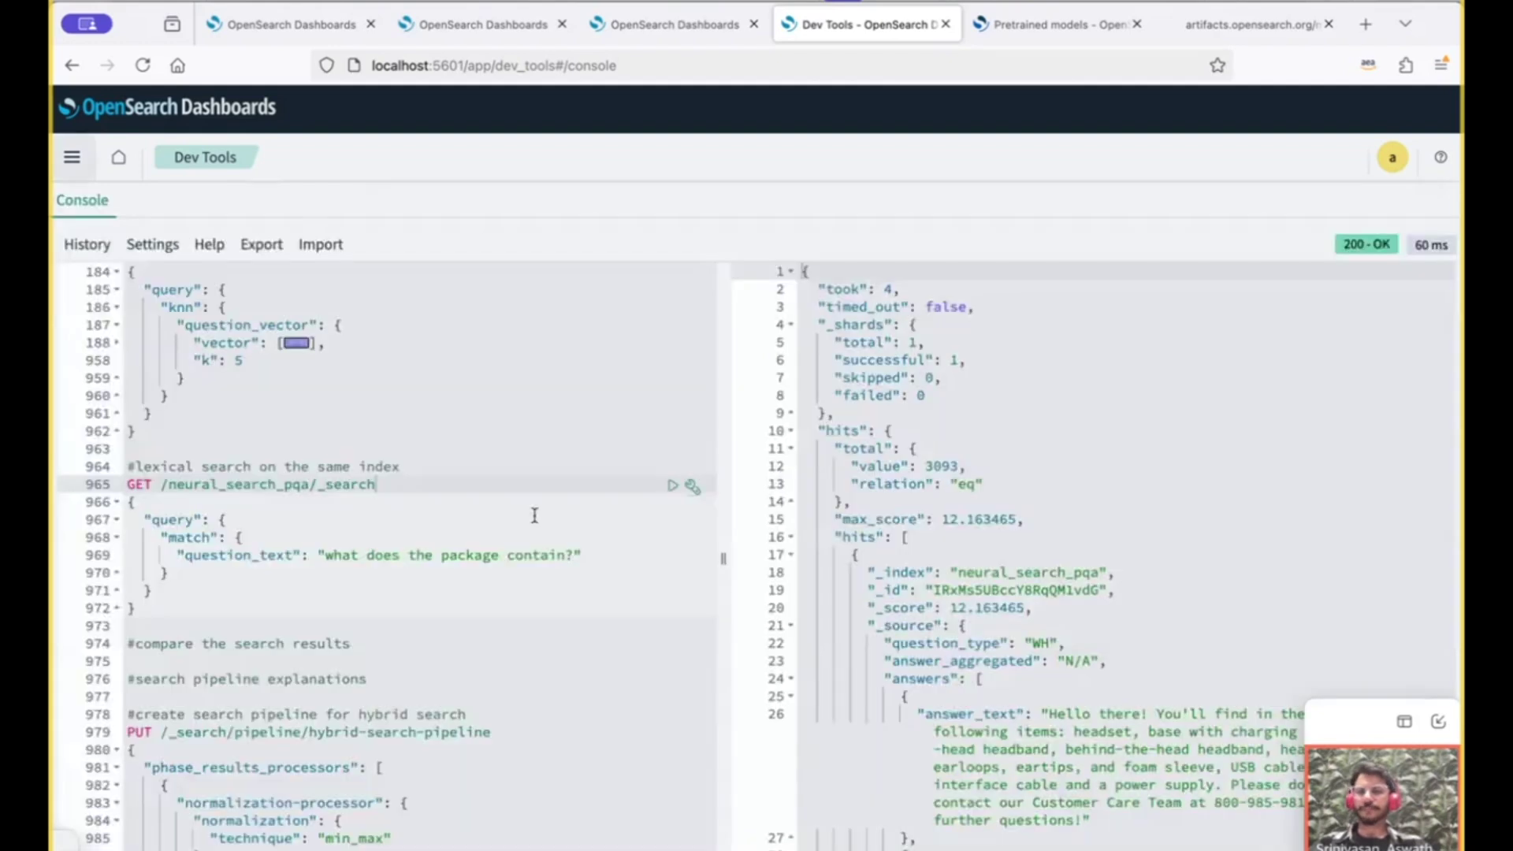
- On Search Relevance, review Query 1's keyword match query and Query 2's neural query
{"action": "left_click", "coordinate": [487, 23]}
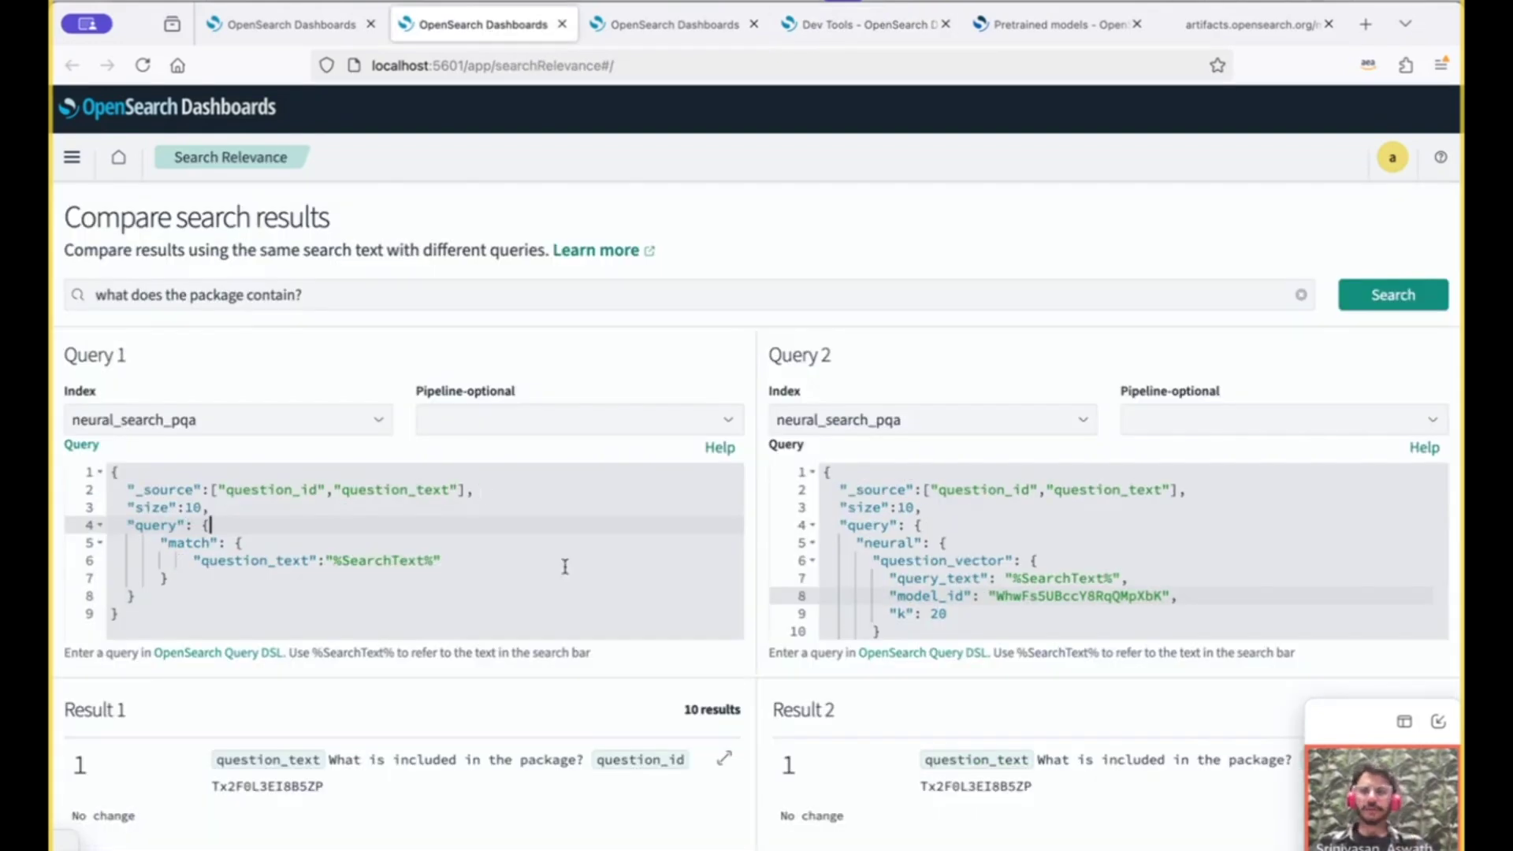
{"action": "left_click_drag", "start_coordinate": [193, 560], "coordinate": [226, 490]}
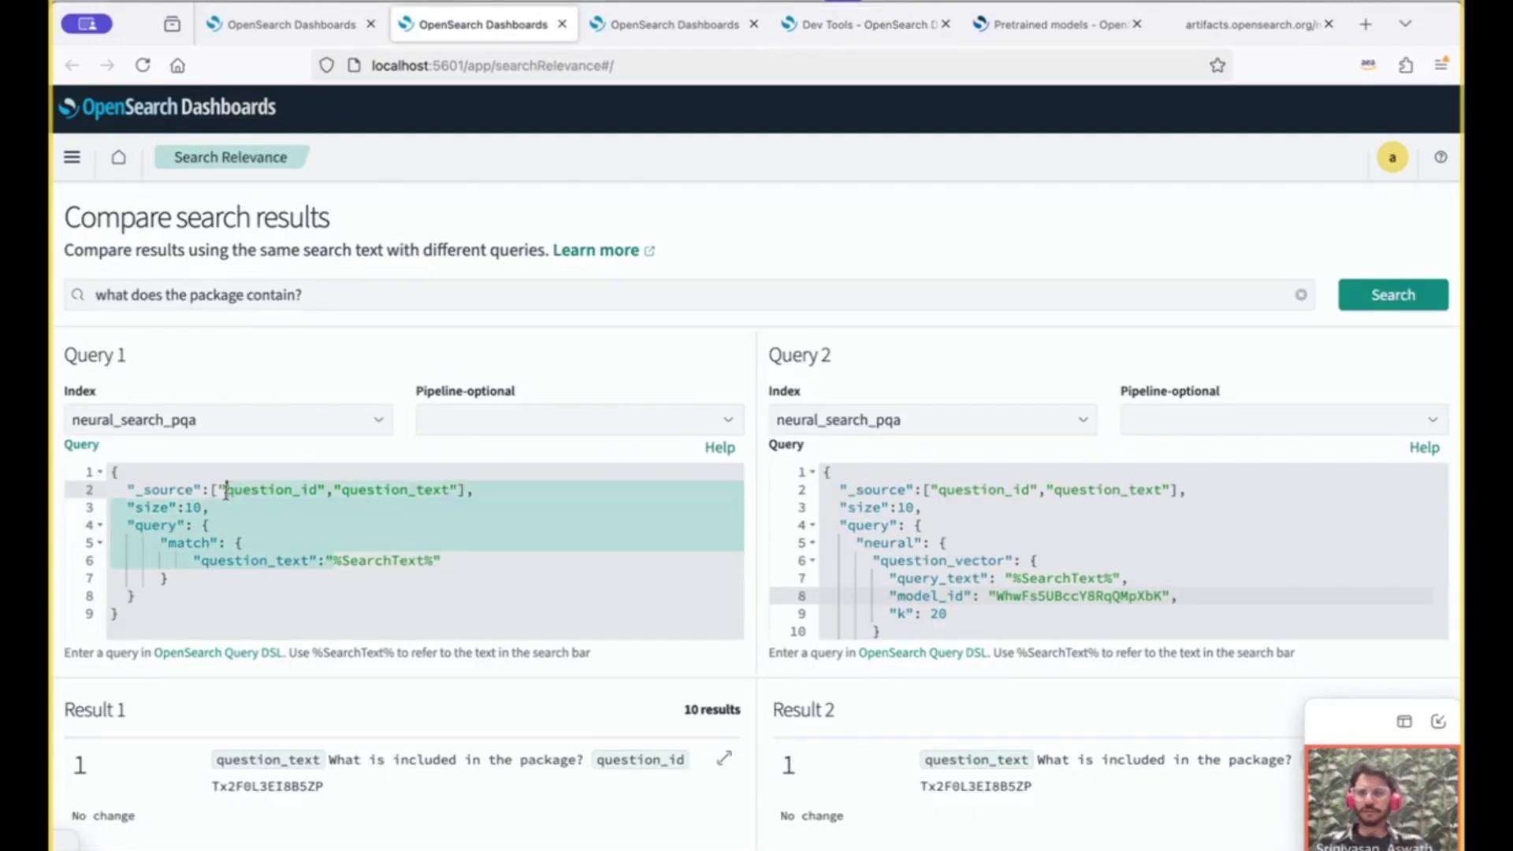
{"action": "left_click", "coordinate": [970, 522]}
{"action": "left_click_drag", "start_coordinate": [920, 520], "coordinate": [1024, 581]}
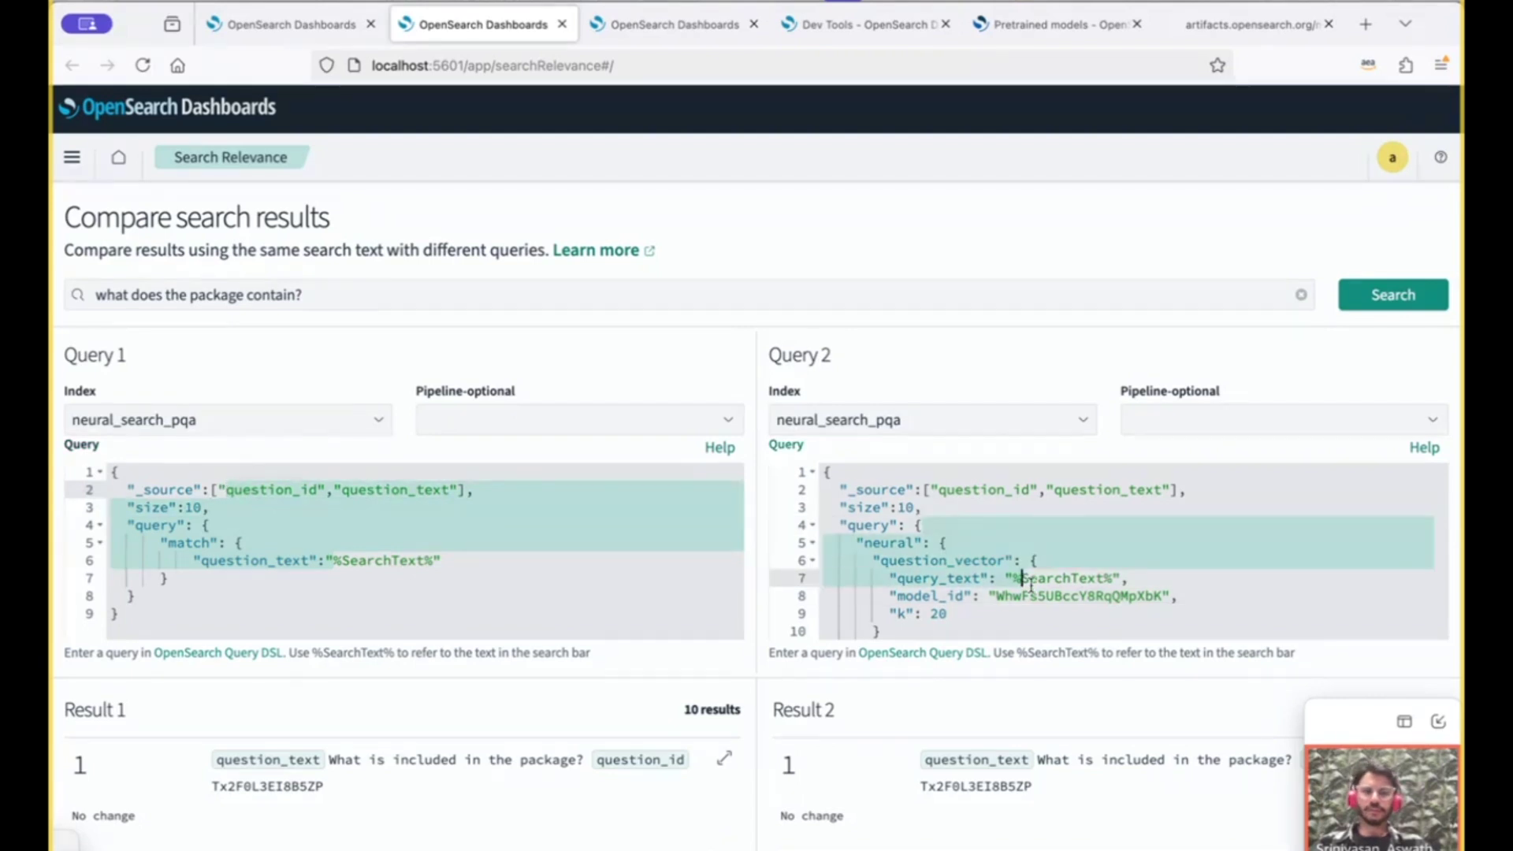
{"action": "left_click", "coordinate": [1060, 597]}
{"action": "left_click", "coordinate": [1103, 579]}
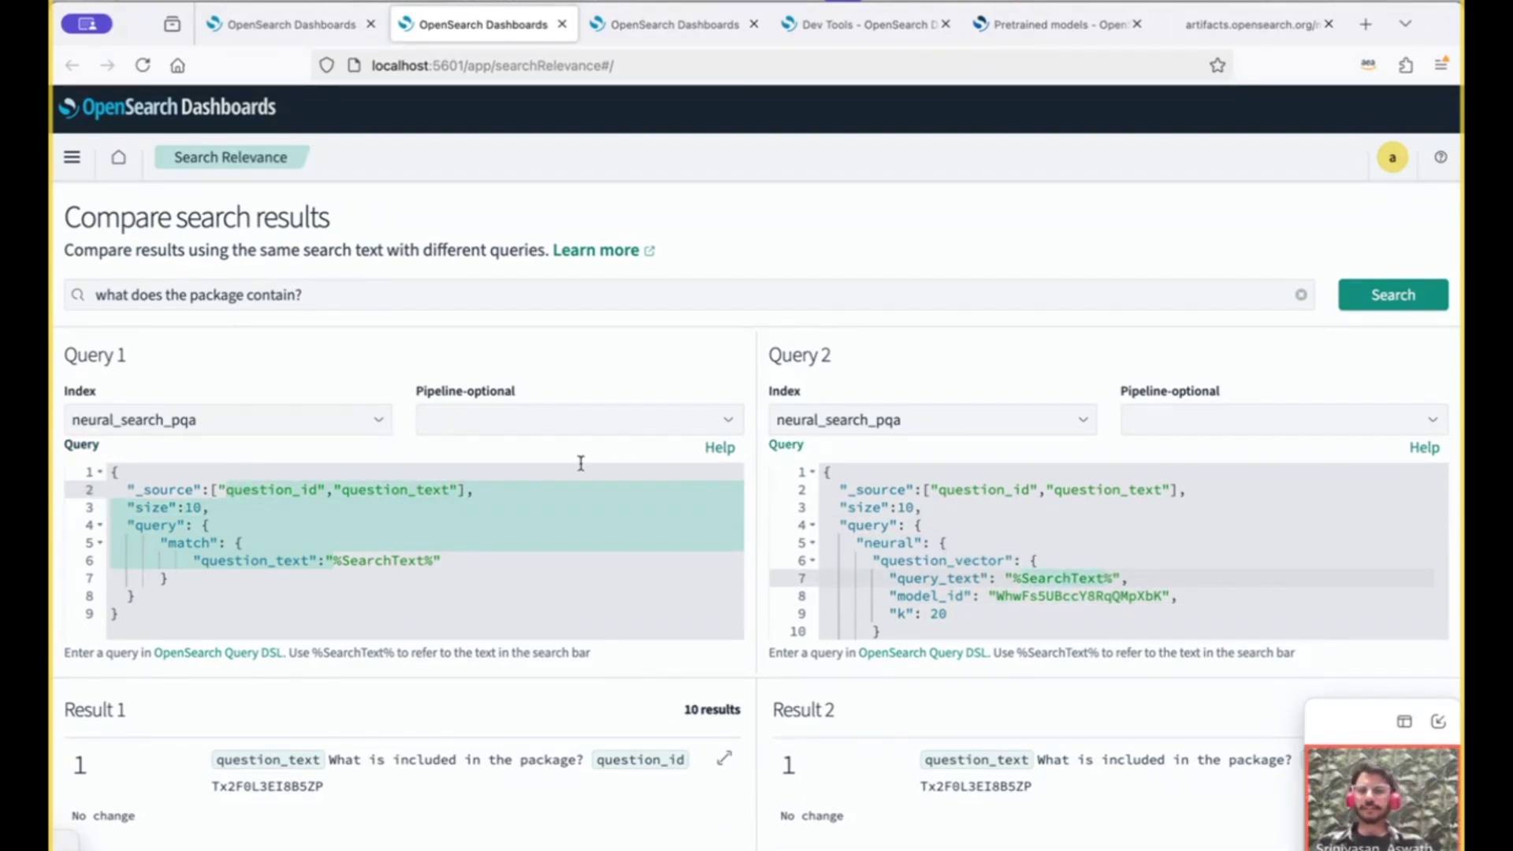
- Run the comparison for 'what does the package contain?' and view both result lists
{"action": "left_click", "coordinate": [327, 296]}
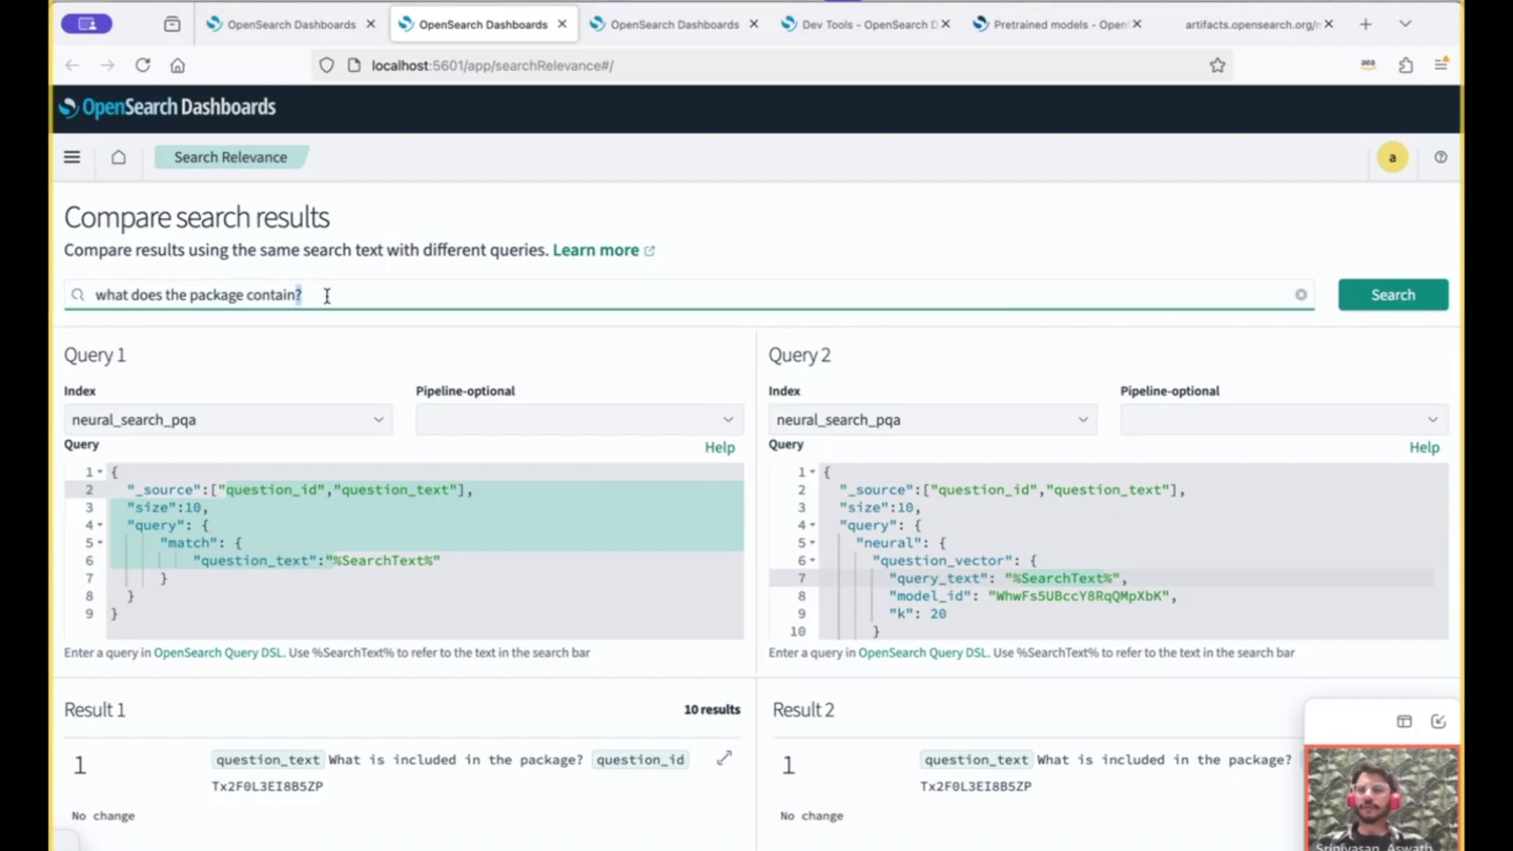
{"action": "key", "text": "ctrl+a"}
{"action": "left_click", "coordinate": [1344, 306]}
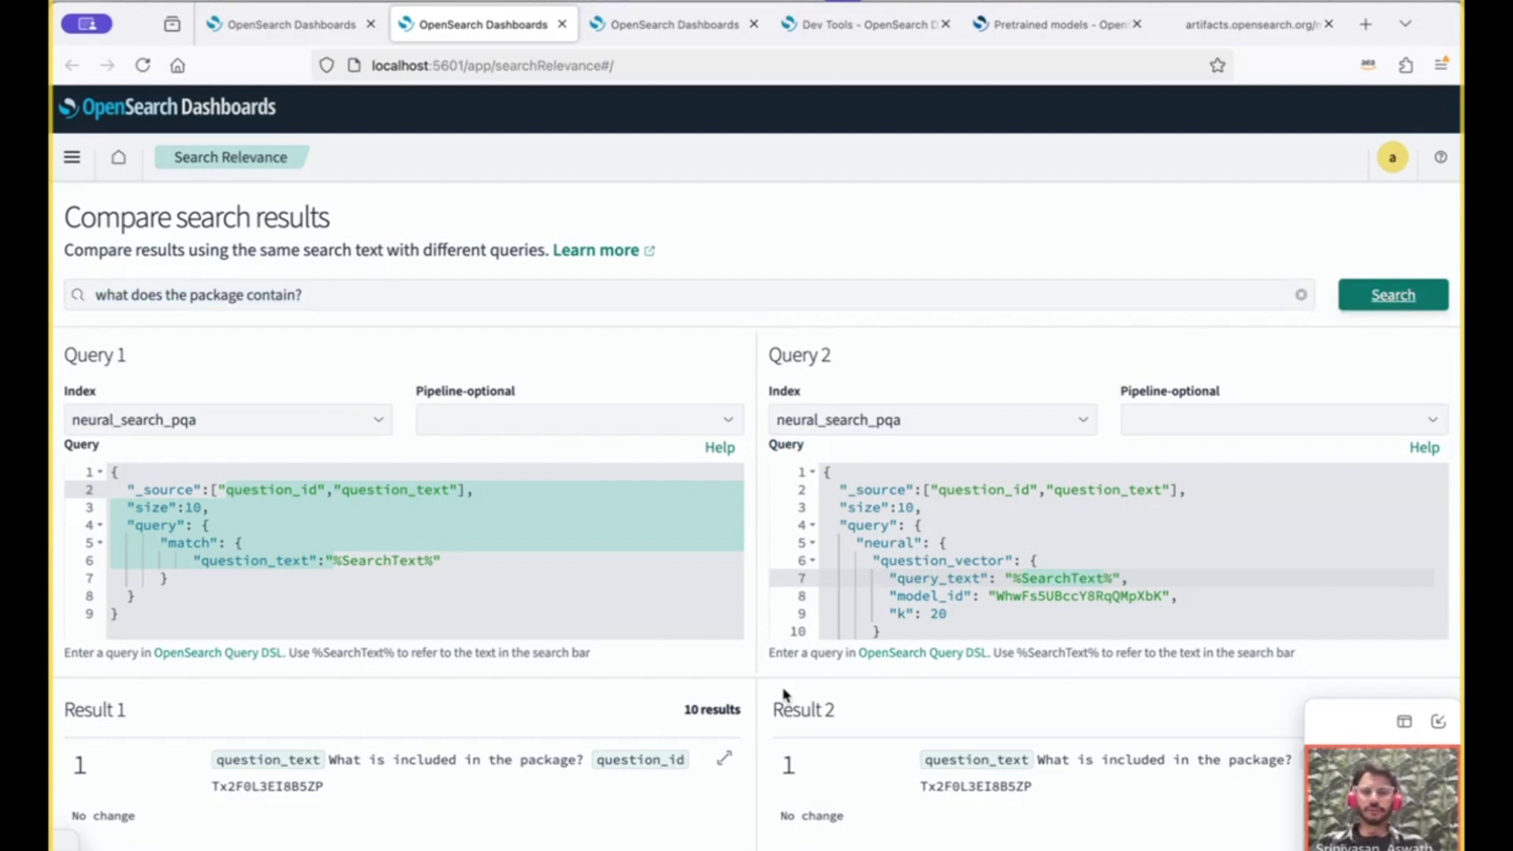
{"action": "scroll", "coordinate": [782, 688], "scroll_direction": "down", "scroll_amount": 6}
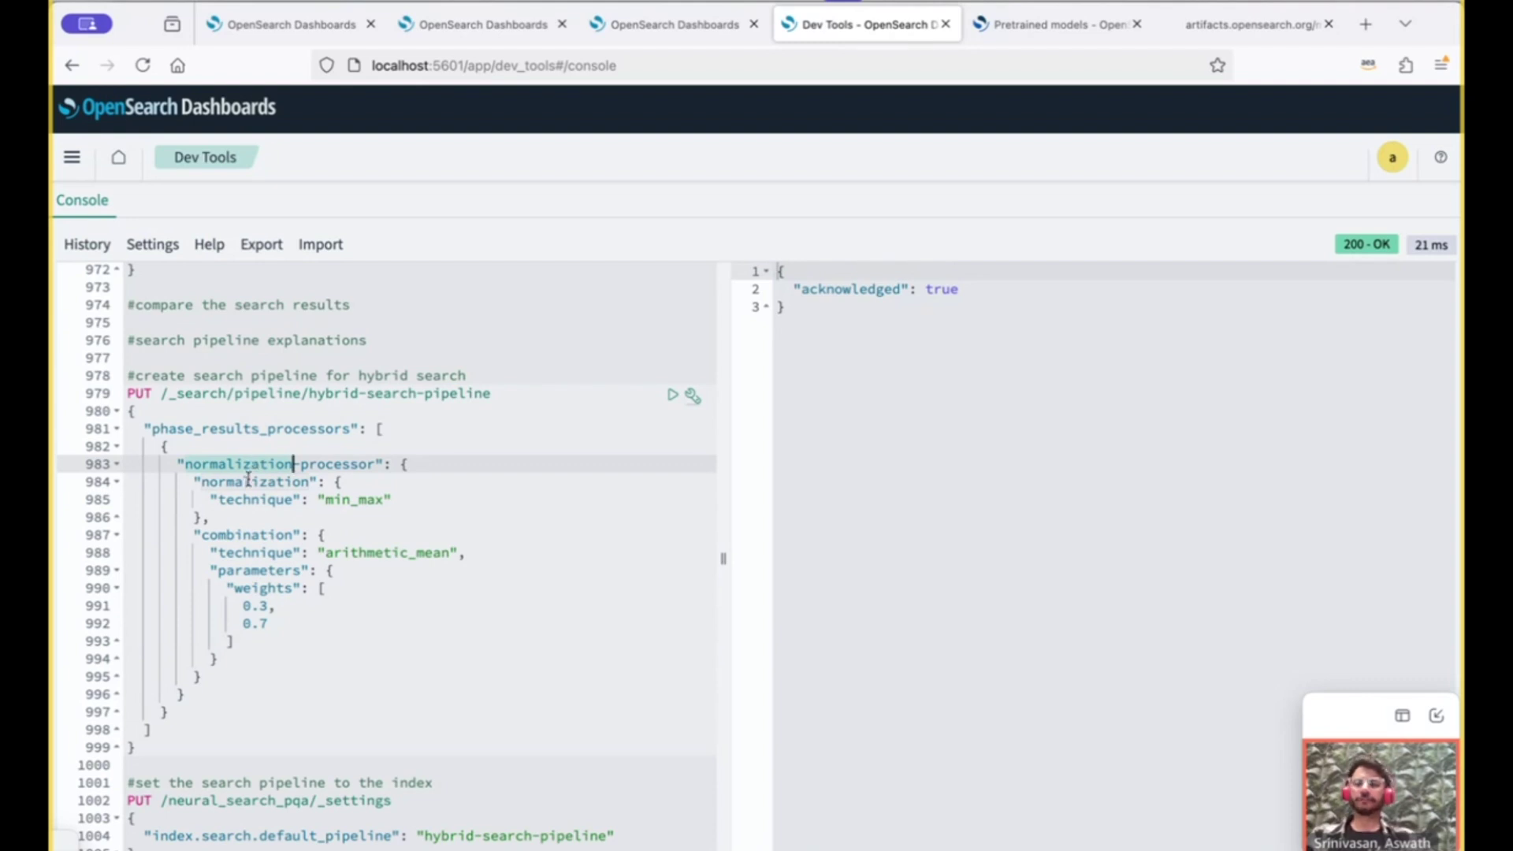
- Create hybrid-search-pipeline with min_max normalization and 0.3/0.7 arithmetic_mean combination
{"action": "double_click", "coordinate": [236, 482]}
{"action": "double_click", "coordinate": [247, 535]}
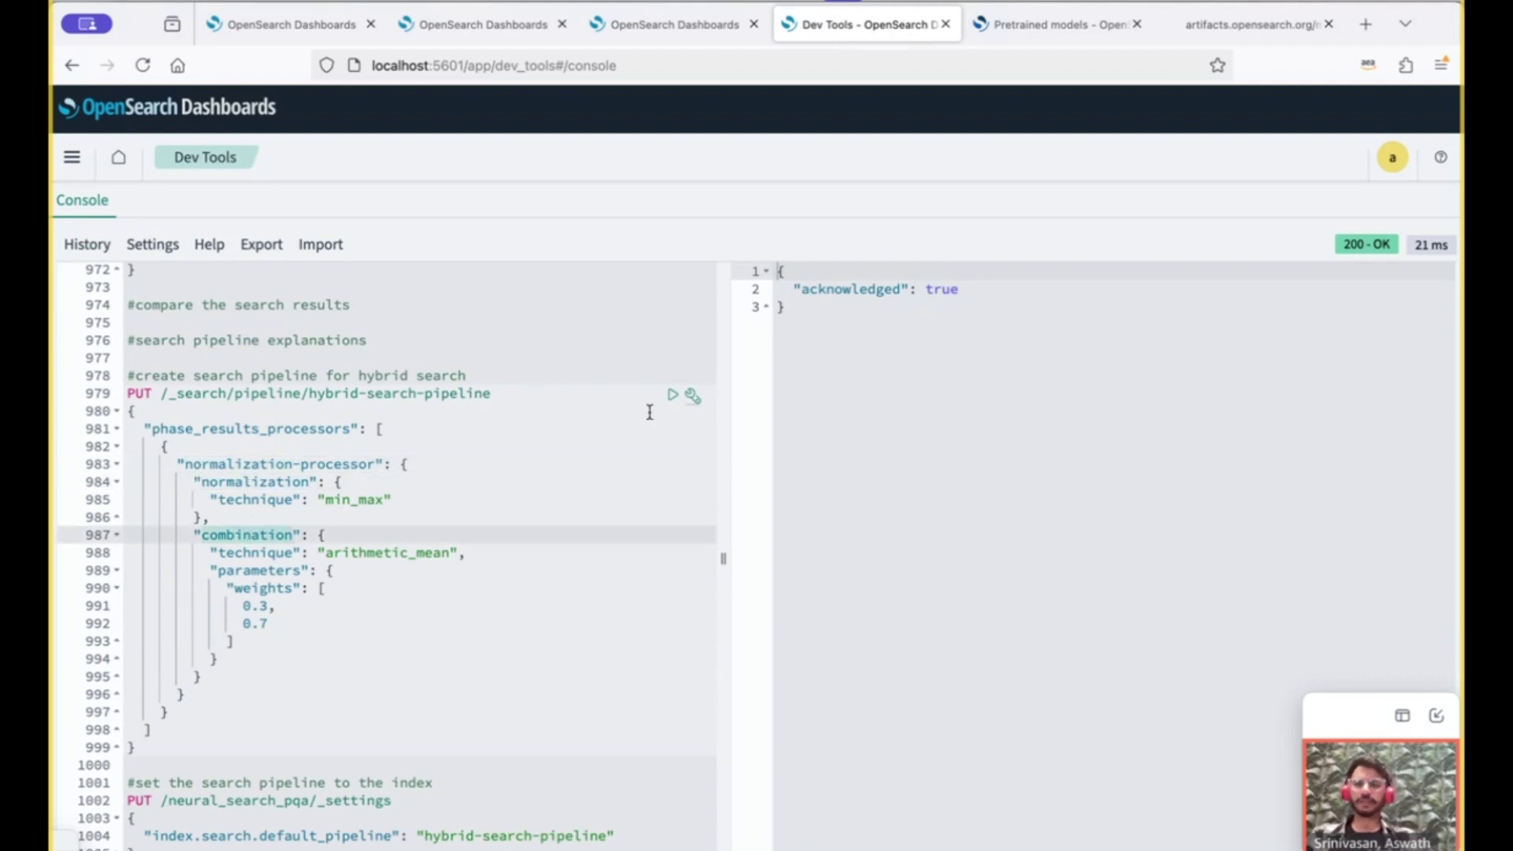
{"action": "left_click", "coordinate": [671, 402]}
{"action": "scroll", "coordinate": [507, 643], "scroll_direction": "down", "scroll_amount": 3}
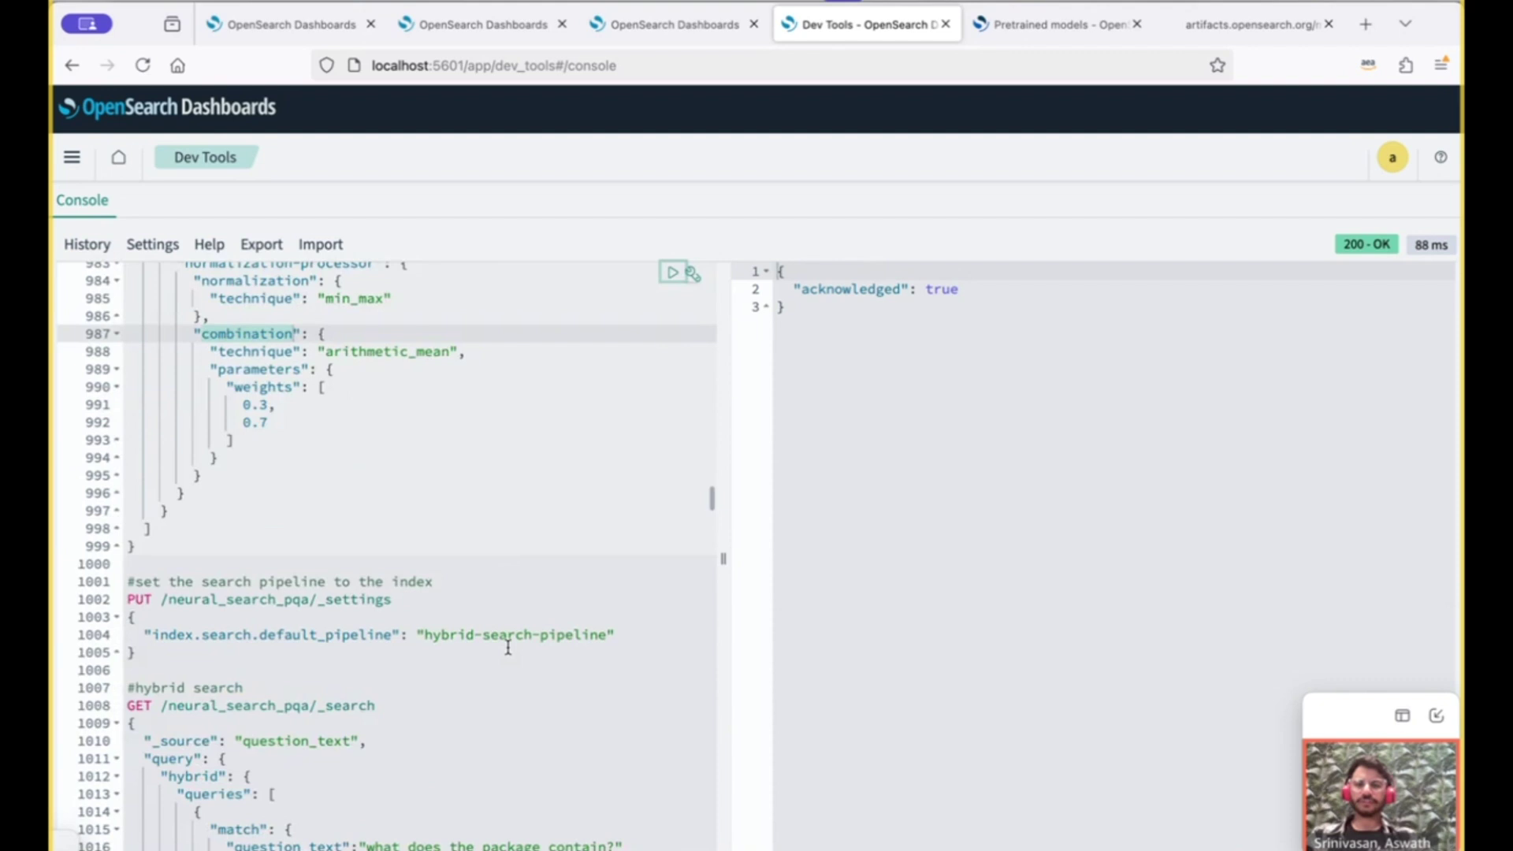
- Set hybrid-search-pipeline as the default search pipeline of neural_search_pqa
{"action": "left_click", "coordinate": [517, 599]}
{"action": "left_click", "coordinate": [673, 601]}
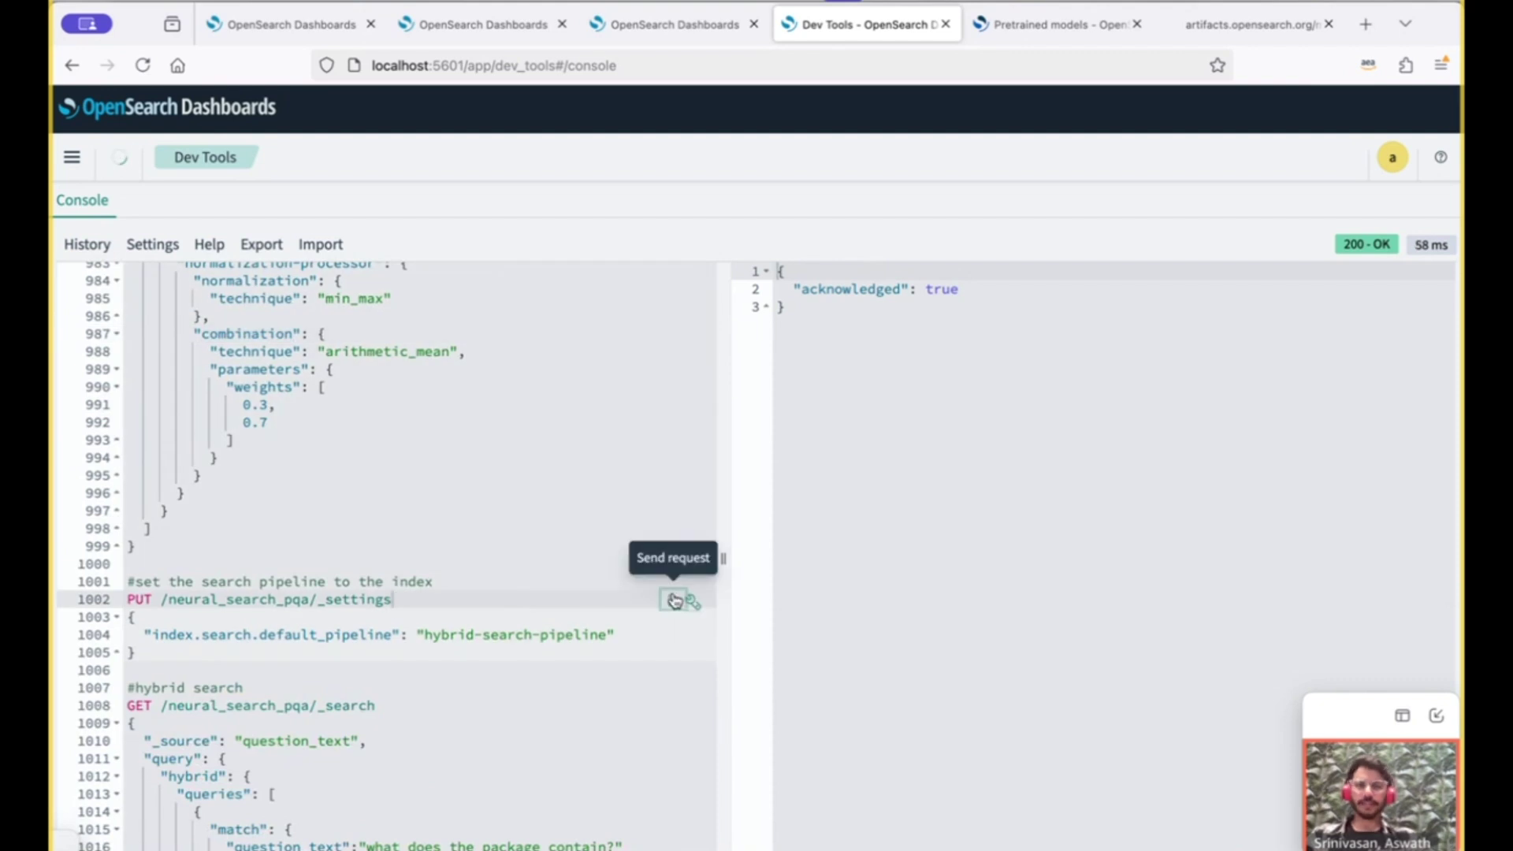
{"action": "scroll", "coordinate": [459, 639], "scroll_direction": "down", "scroll_amount": 5}
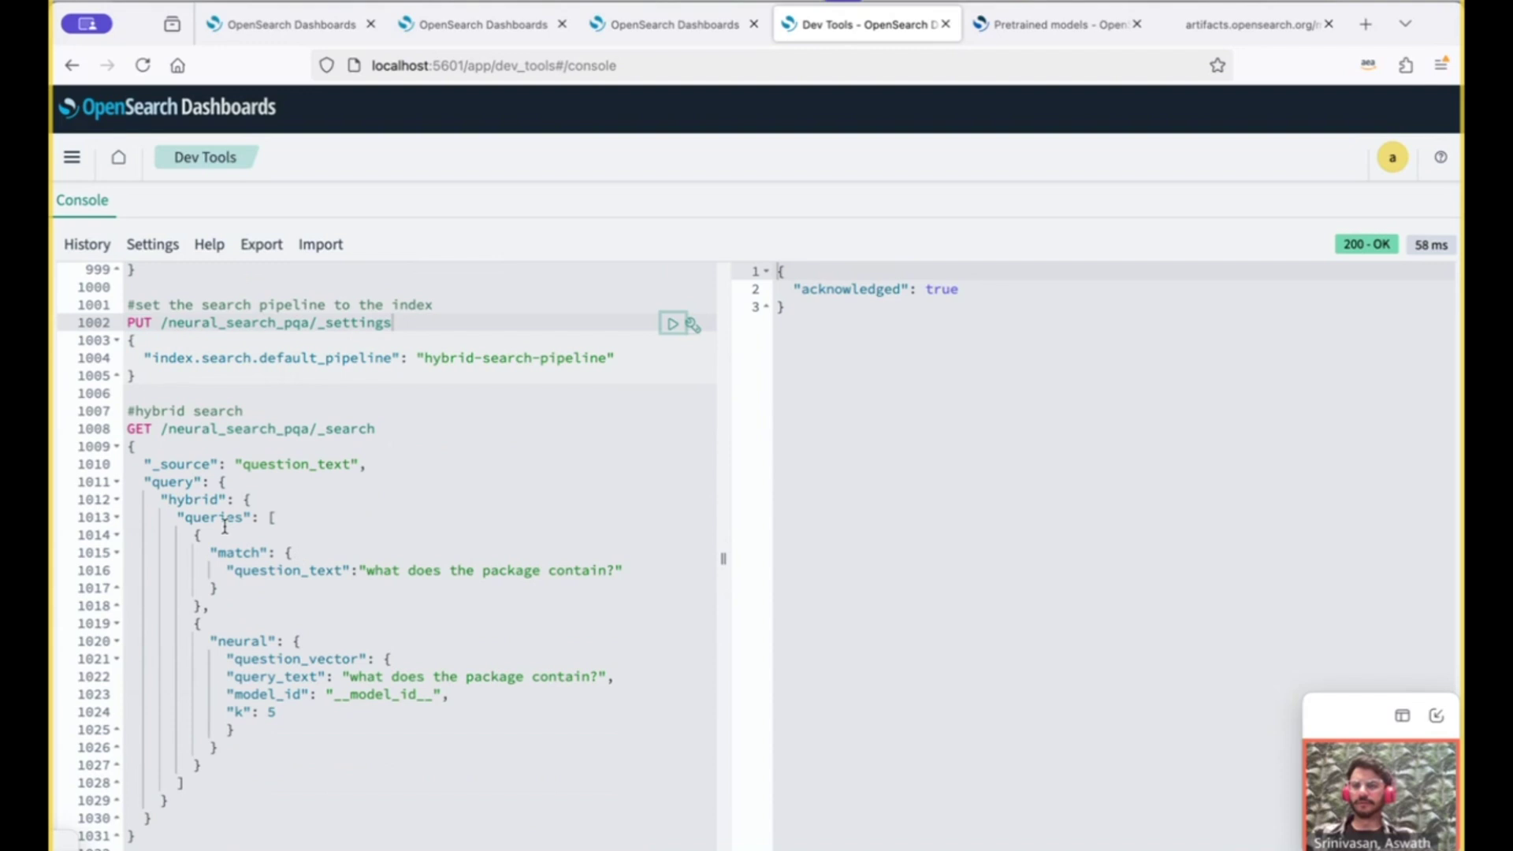
- Paste the model ID into the hybrid match-plus-neural query and run it, returning 3094 hits
{"action": "left_click_drag", "start_coordinate": [225, 520], "coordinate": [217, 591]}
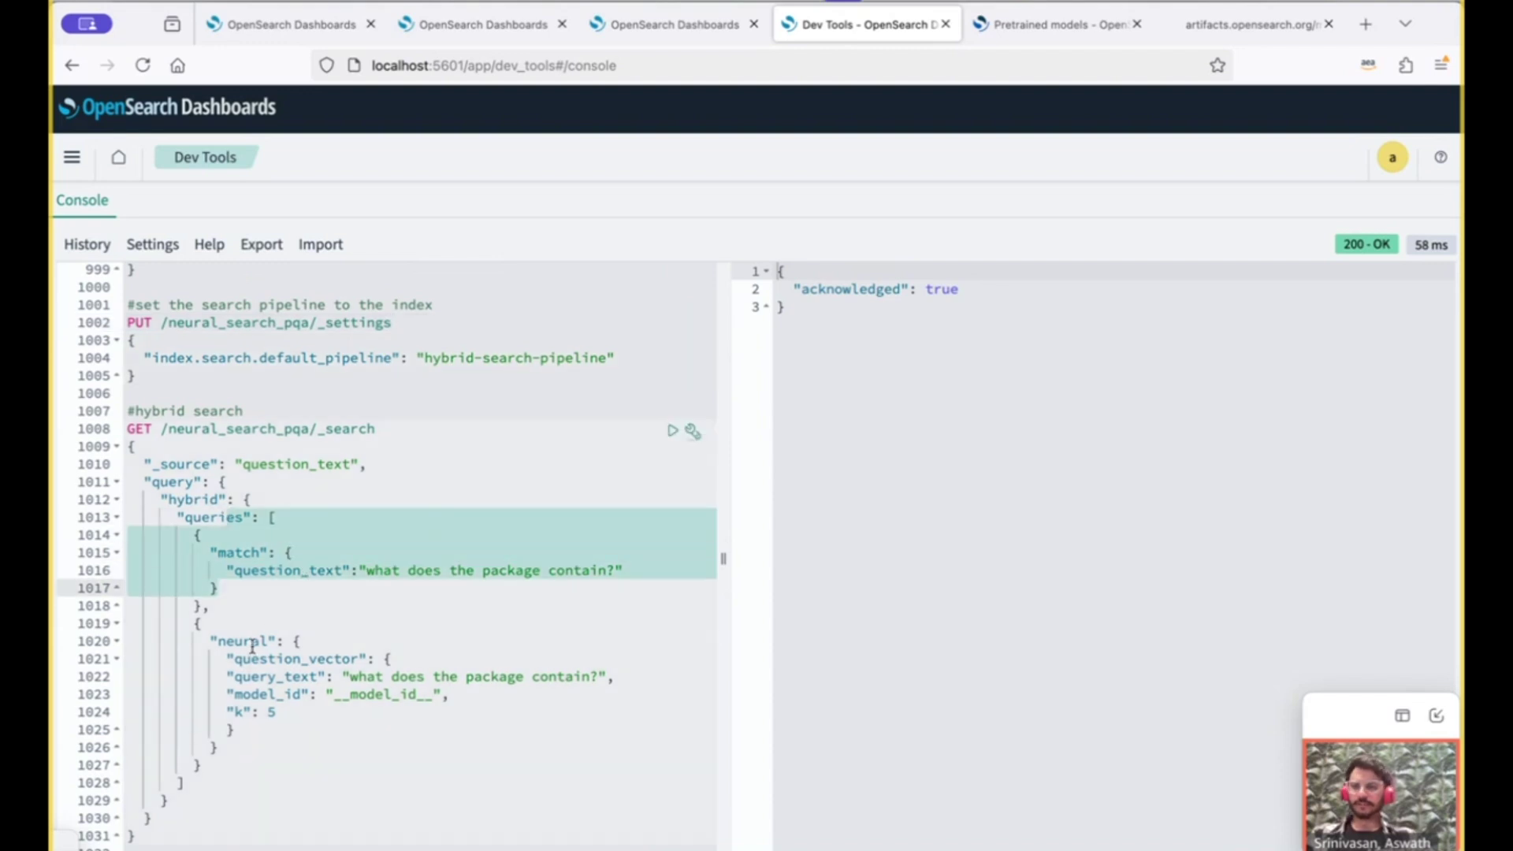
{"action": "left_click_drag", "start_coordinate": [252, 641], "coordinate": [276, 712]}
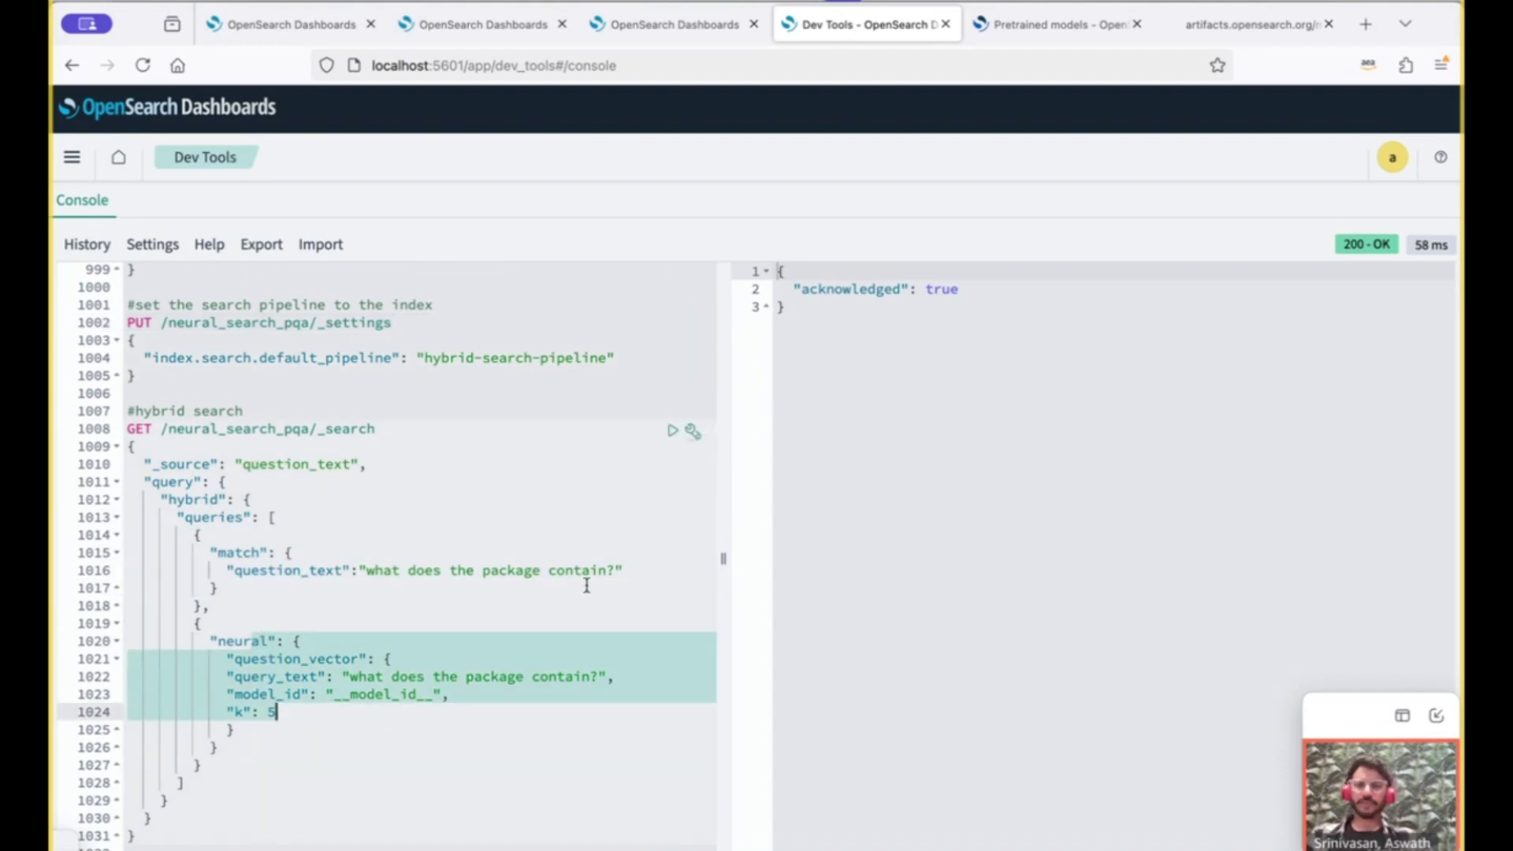
{"action": "double_click", "coordinate": [371, 693]}
{"action": "type", "text": "WhwFs5UBccY8RqQMpXbK"}
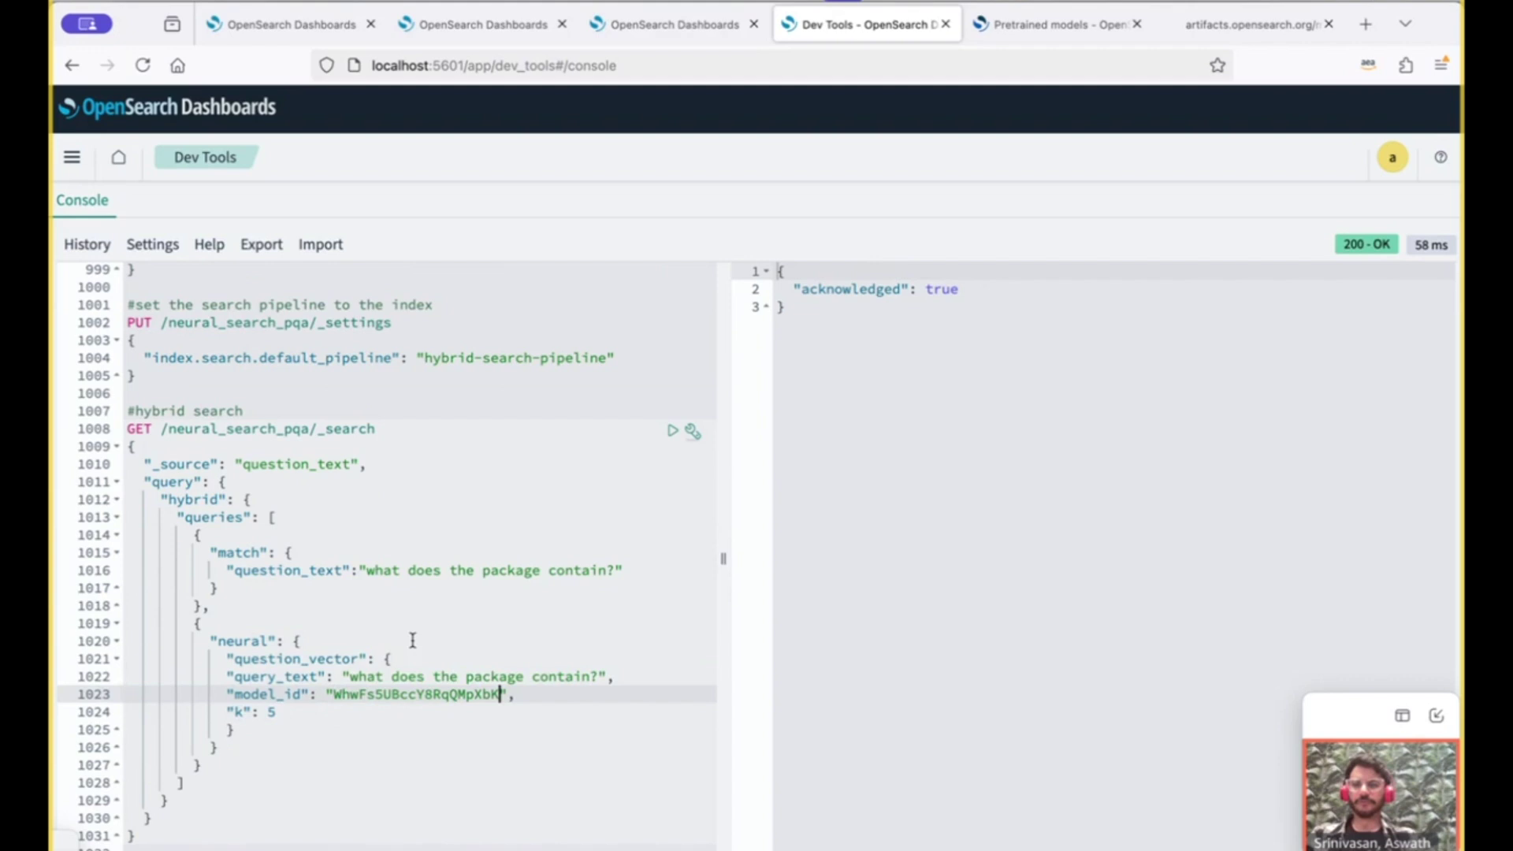
{"action": "left_click", "coordinate": [673, 431]}
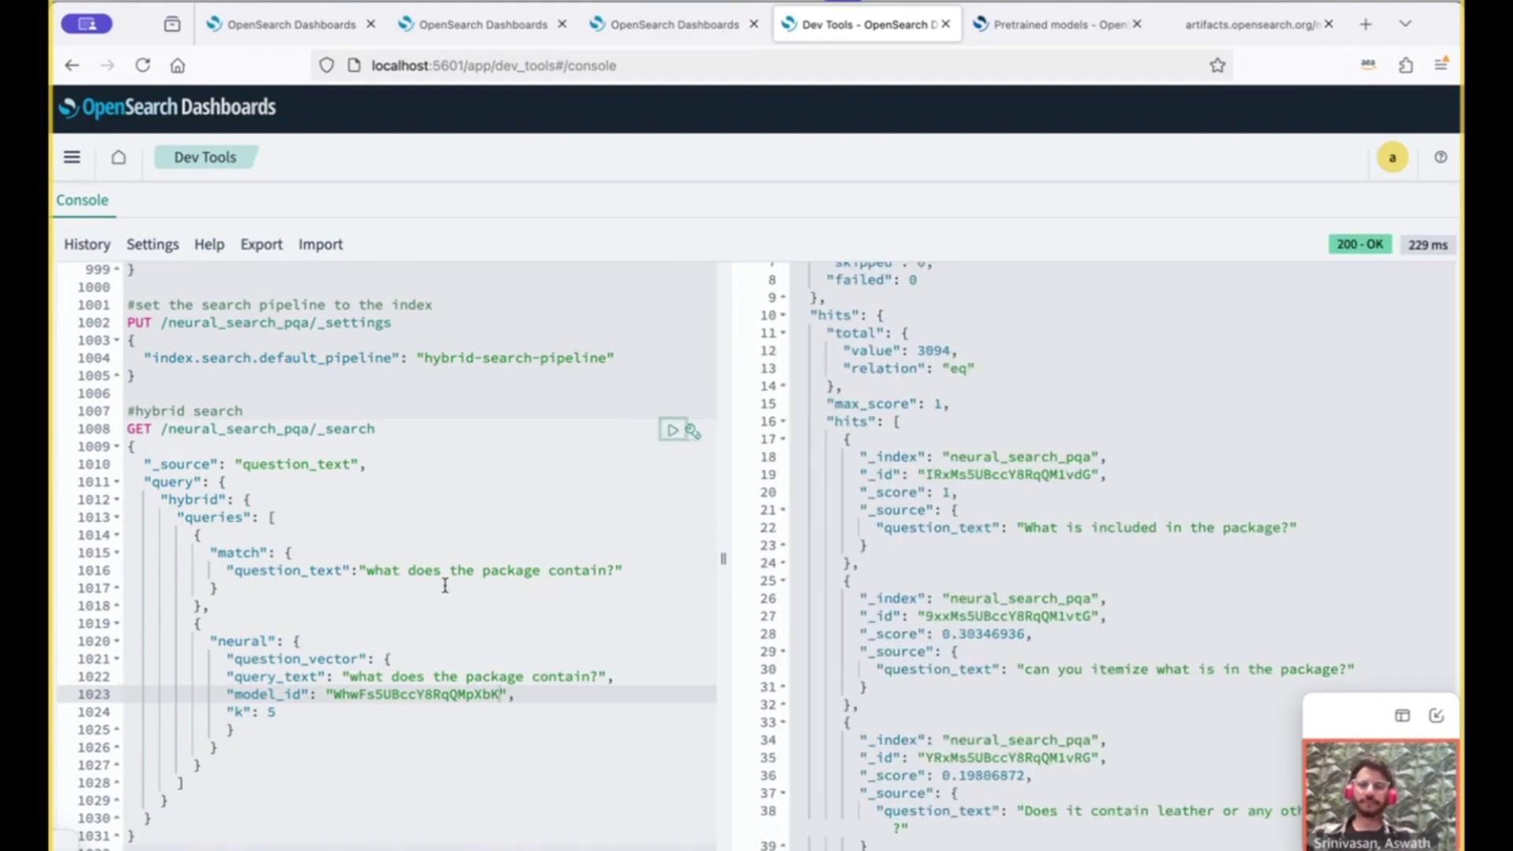
{"action": "scroll", "coordinate": [445, 585], "scroll_direction": "down", "scroll_amount": 3}
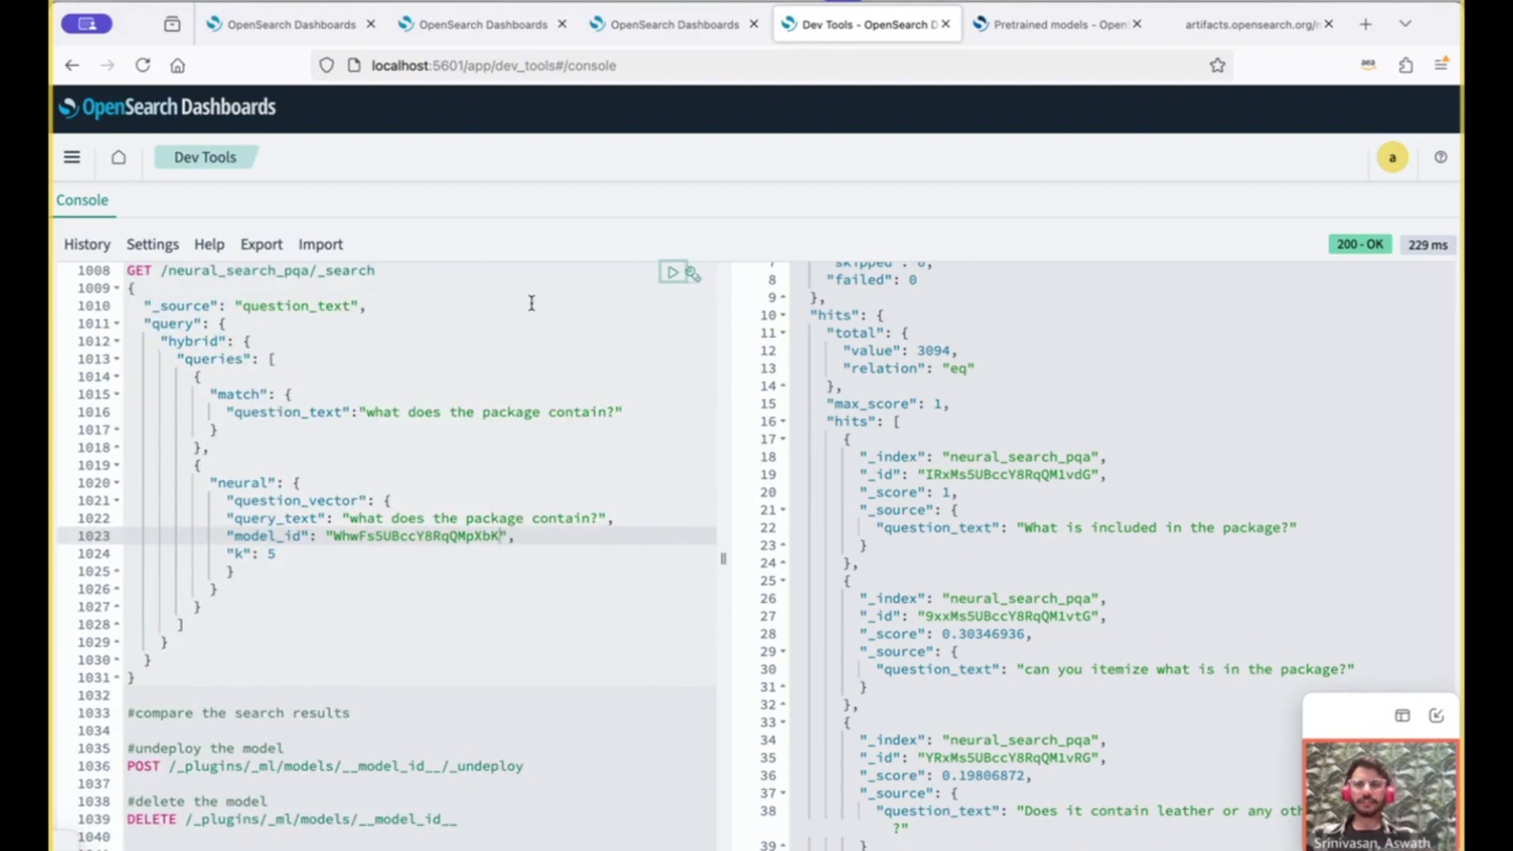
- On Search Relevance, check Query 1's match query and Query 2's hybrid query with its model ID
{"action": "left_click", "coordinate": [668, 30]}
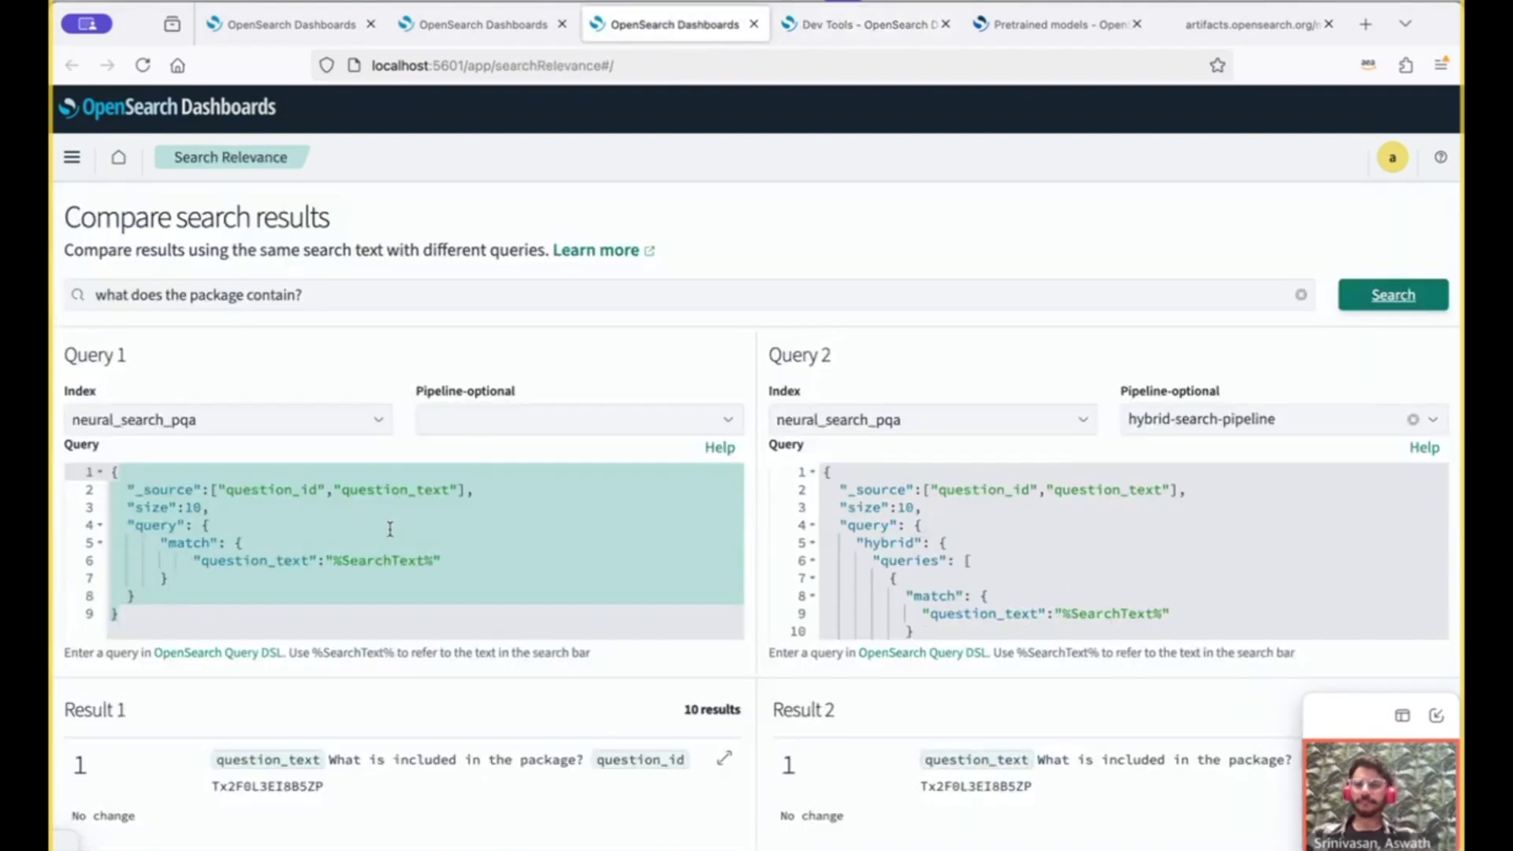
{"action": "left_click", "coordinate": [389, 528]}
{"action": "left_click_drag", "start_coordinate": [111, 489], "coordinate": [168, 580]}
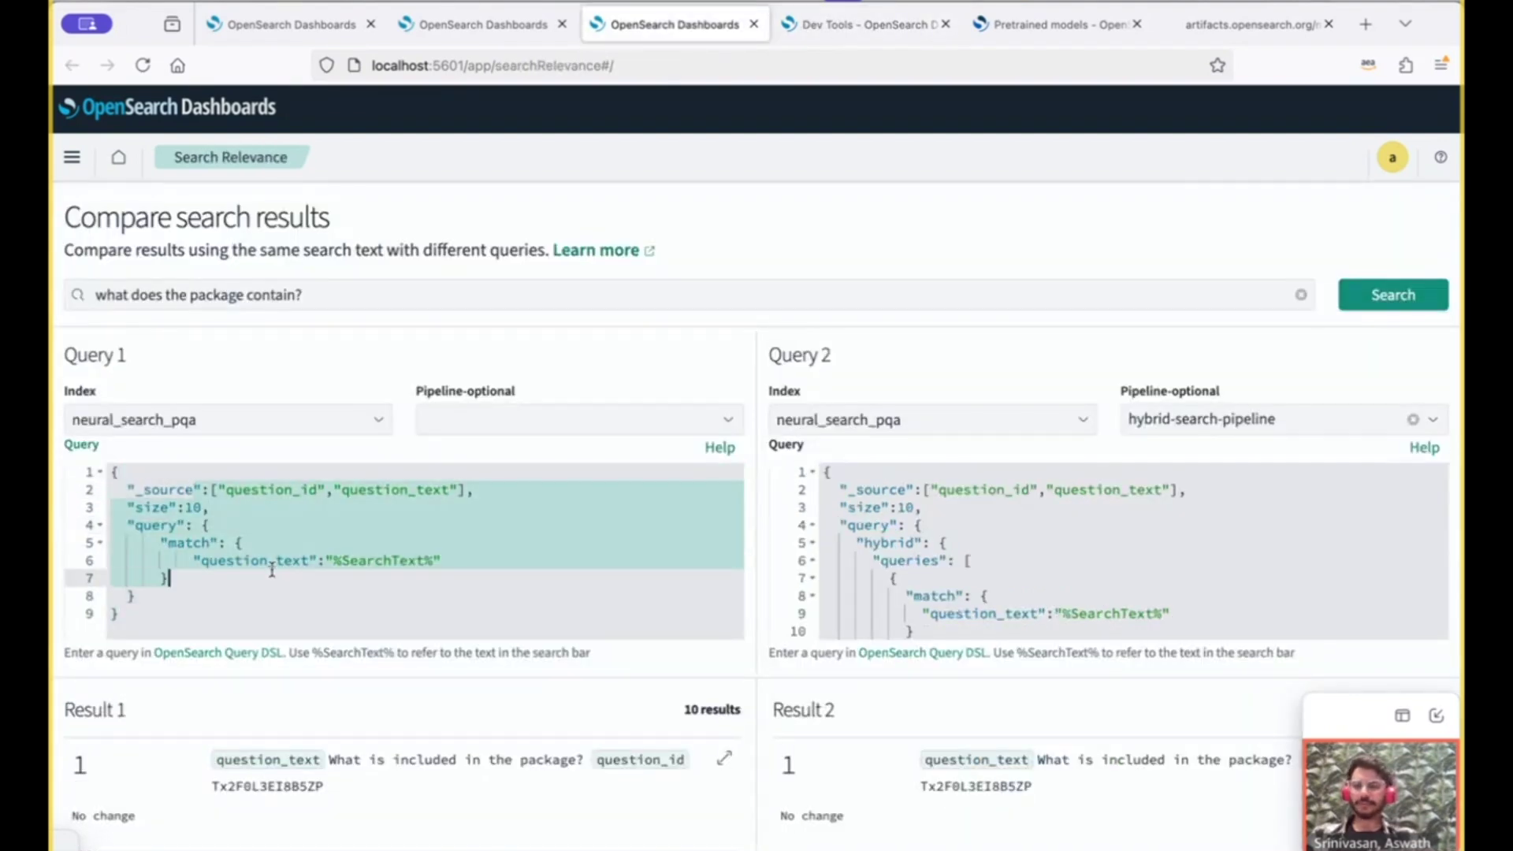
{"action": "left_click", "coordinate": [915, 522]}
{"action": "scroll", "coordinate": [985, 552], "scroll_direction": "down", "scroll_amount": 4}
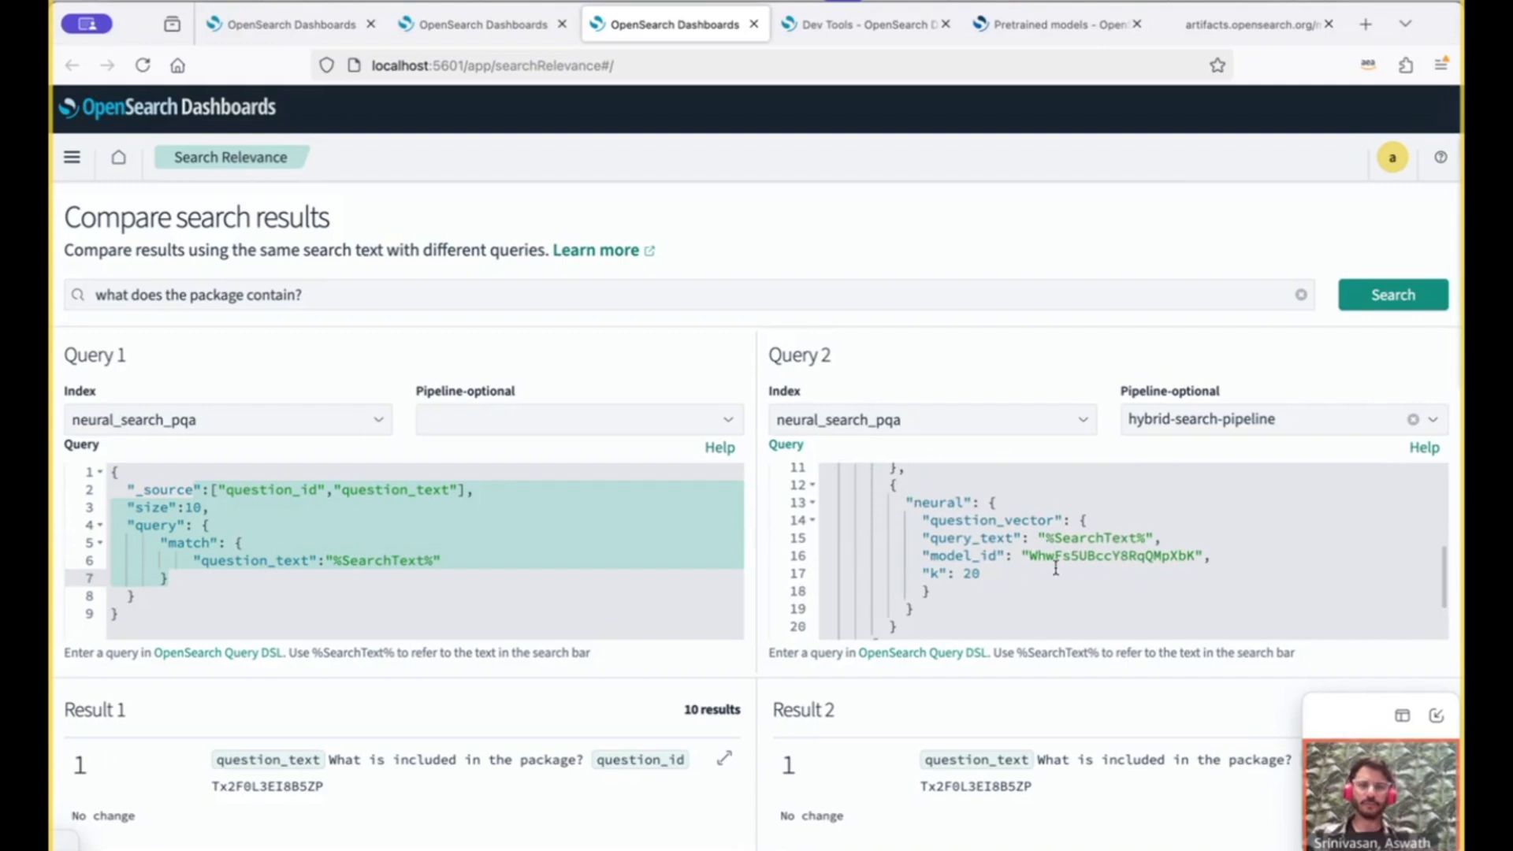
{"action": "double_click", "coordinate": [1056, 558]}
{"action": "key", "text": "ctrl+c"}
{"action": "double_click", "coordinate": [1092, 537]}
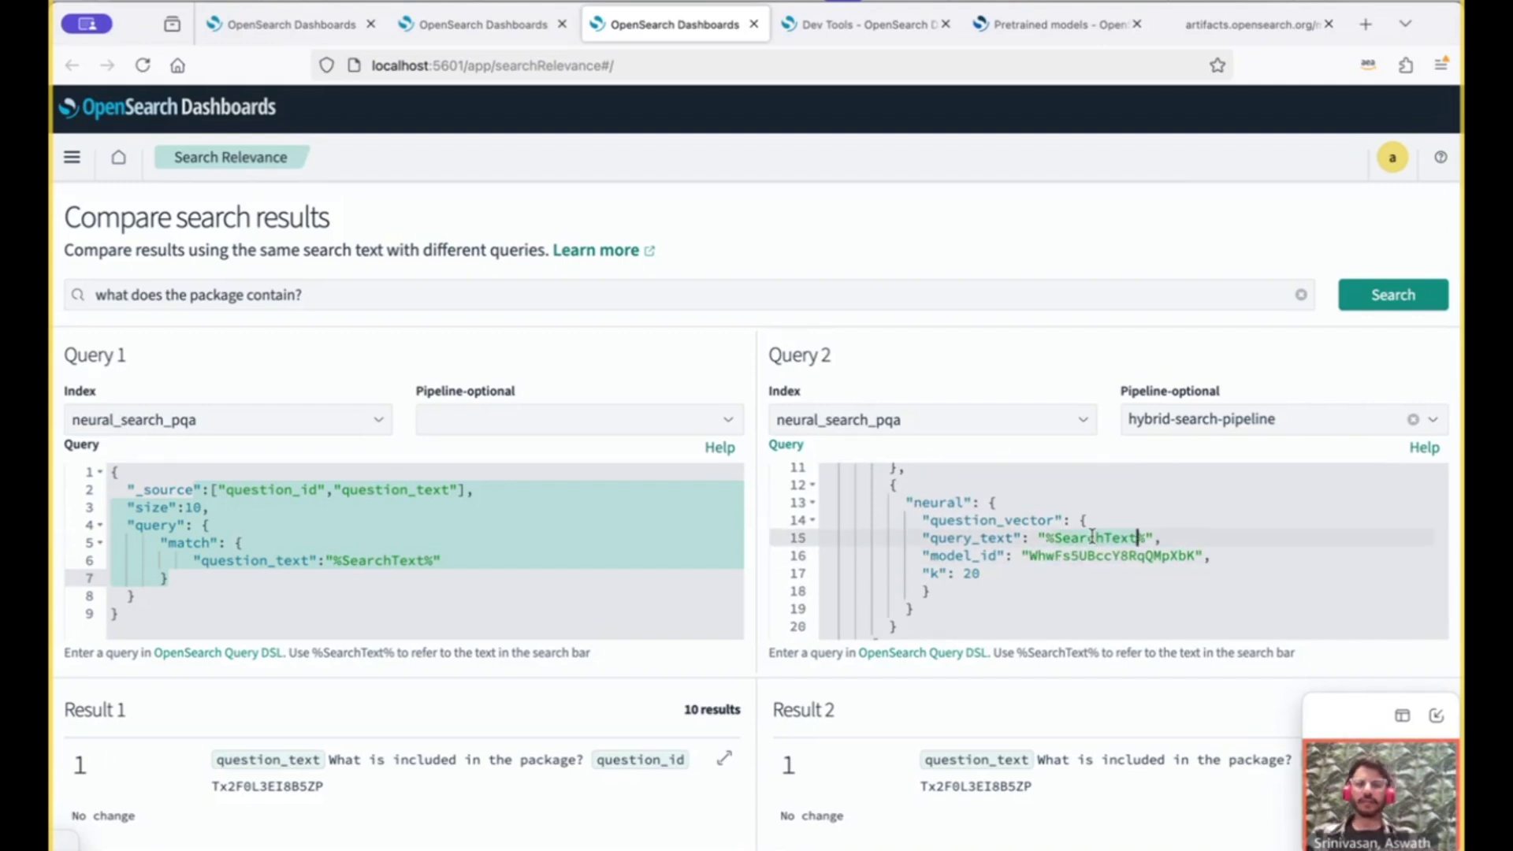
- Rerun the comparison and review both ranked result lists side by side
{"action": "left_click", "coordinate": [341, 294]}
{"action": "key", "text": "ctrl+a"}
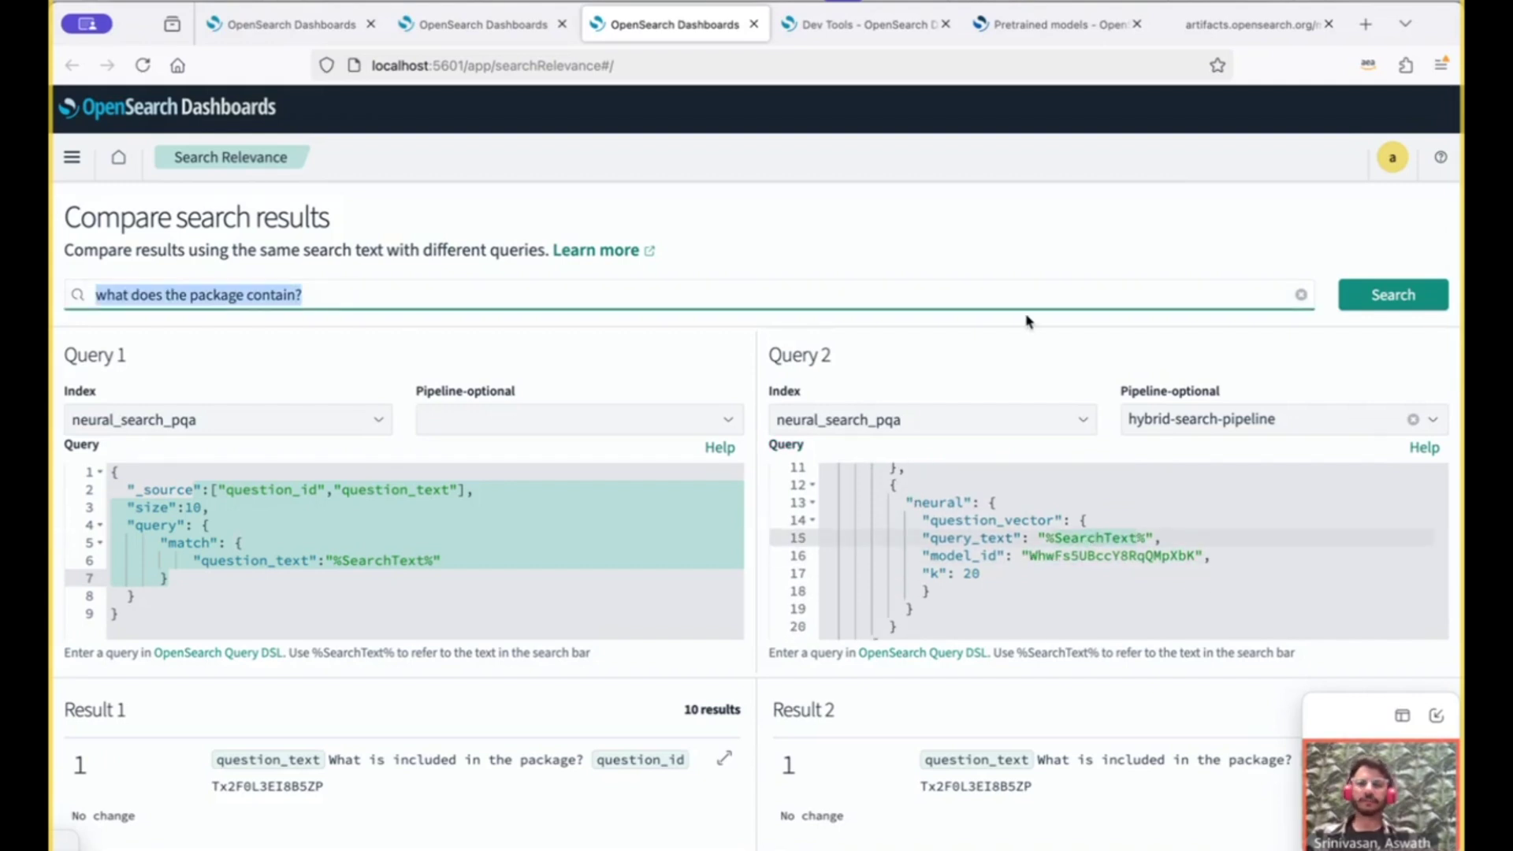
{"action": "left_click", "coordinate": [1390, 296]}
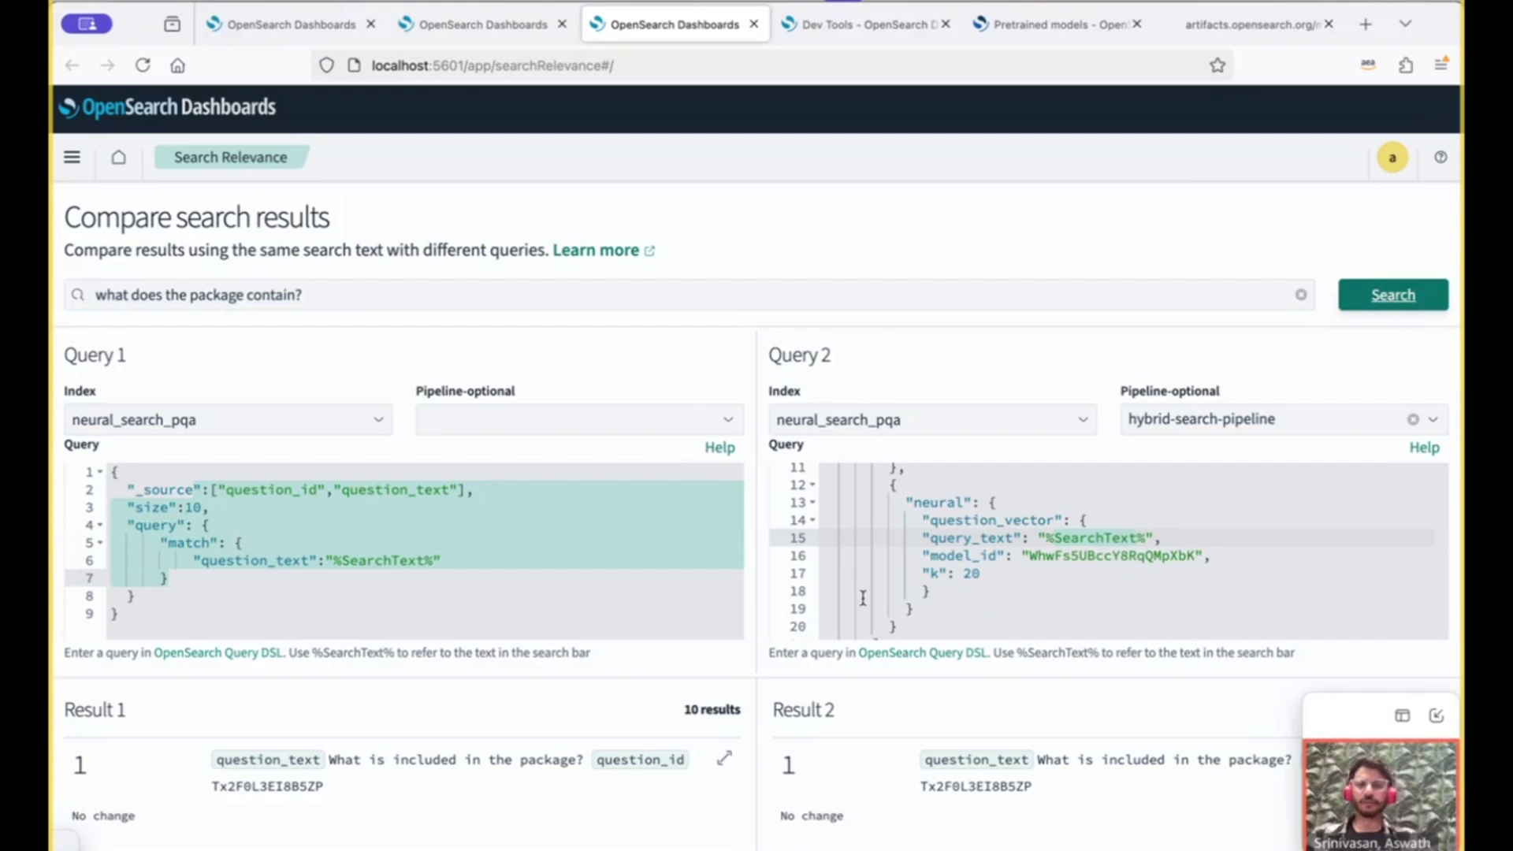
{"action": "scroll", "coordinate": [862, 599], "scroll_direction": "down", "scroll_amount": 7}
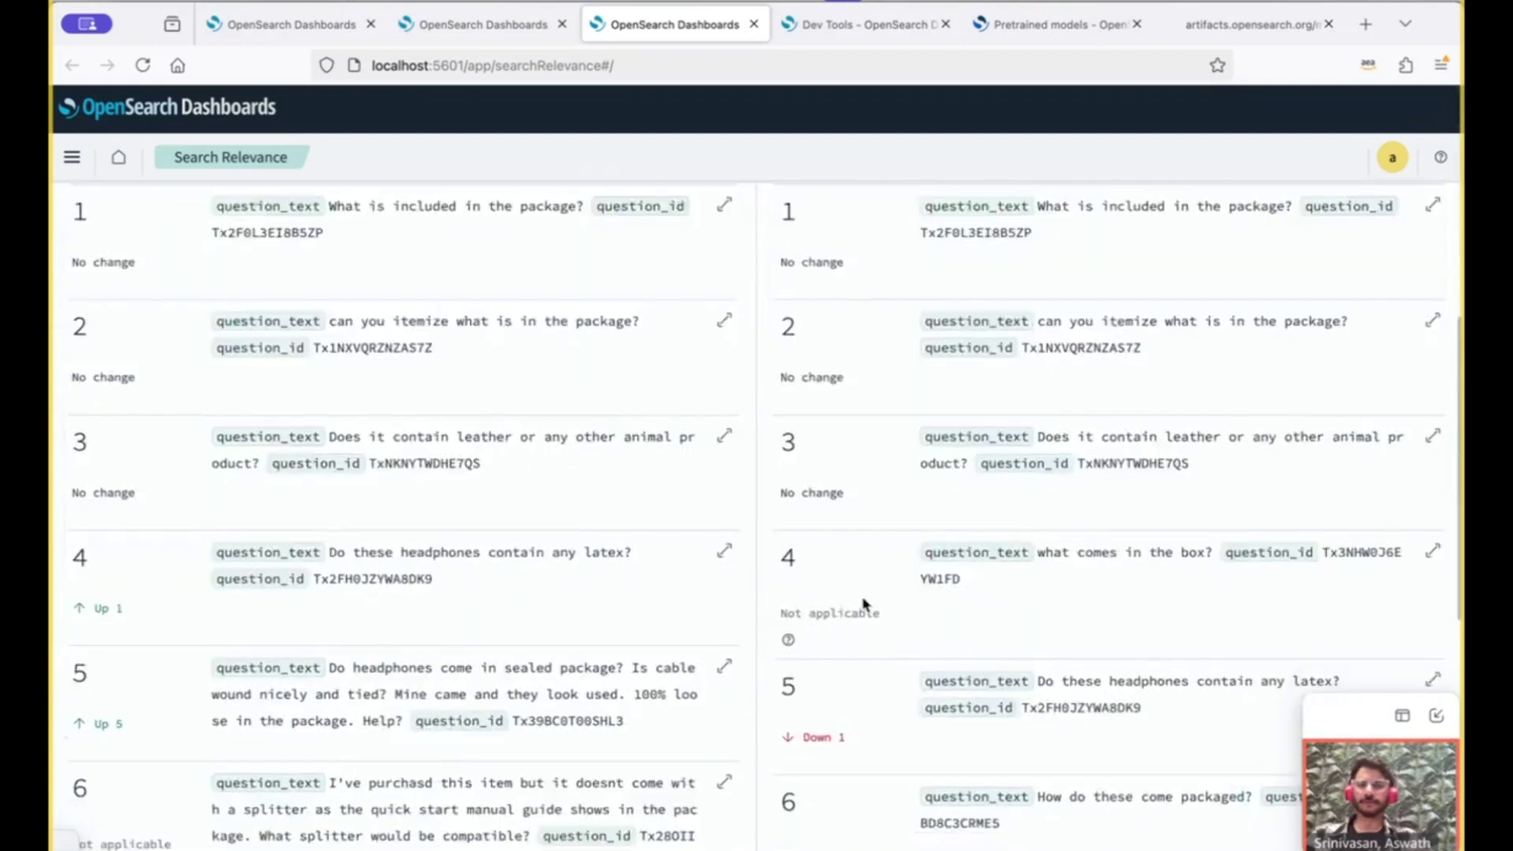
- Undeploy the model by sending the _undeploy request with its real ID
{"action": "left_click", "coordinate": [859, 24]}
{"action": "scroll", "coordinate": [404, 599], "scroll_direction": "down", "scroll_amount": 1}
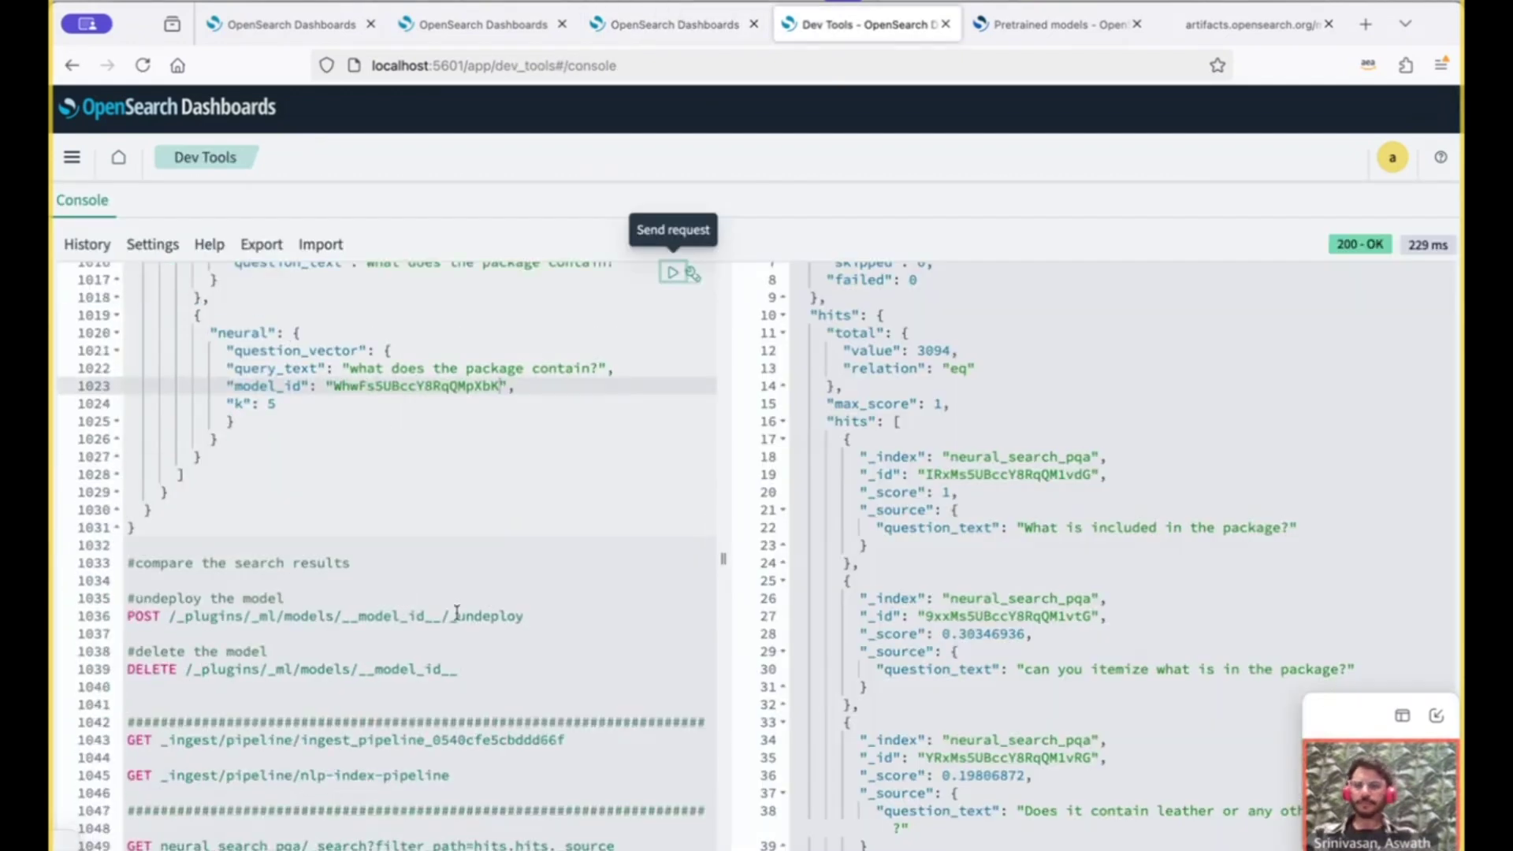
{"action": "double_click", "coordinate": [380, 616]}
{"action": "key", "text": "ctrl+v"}
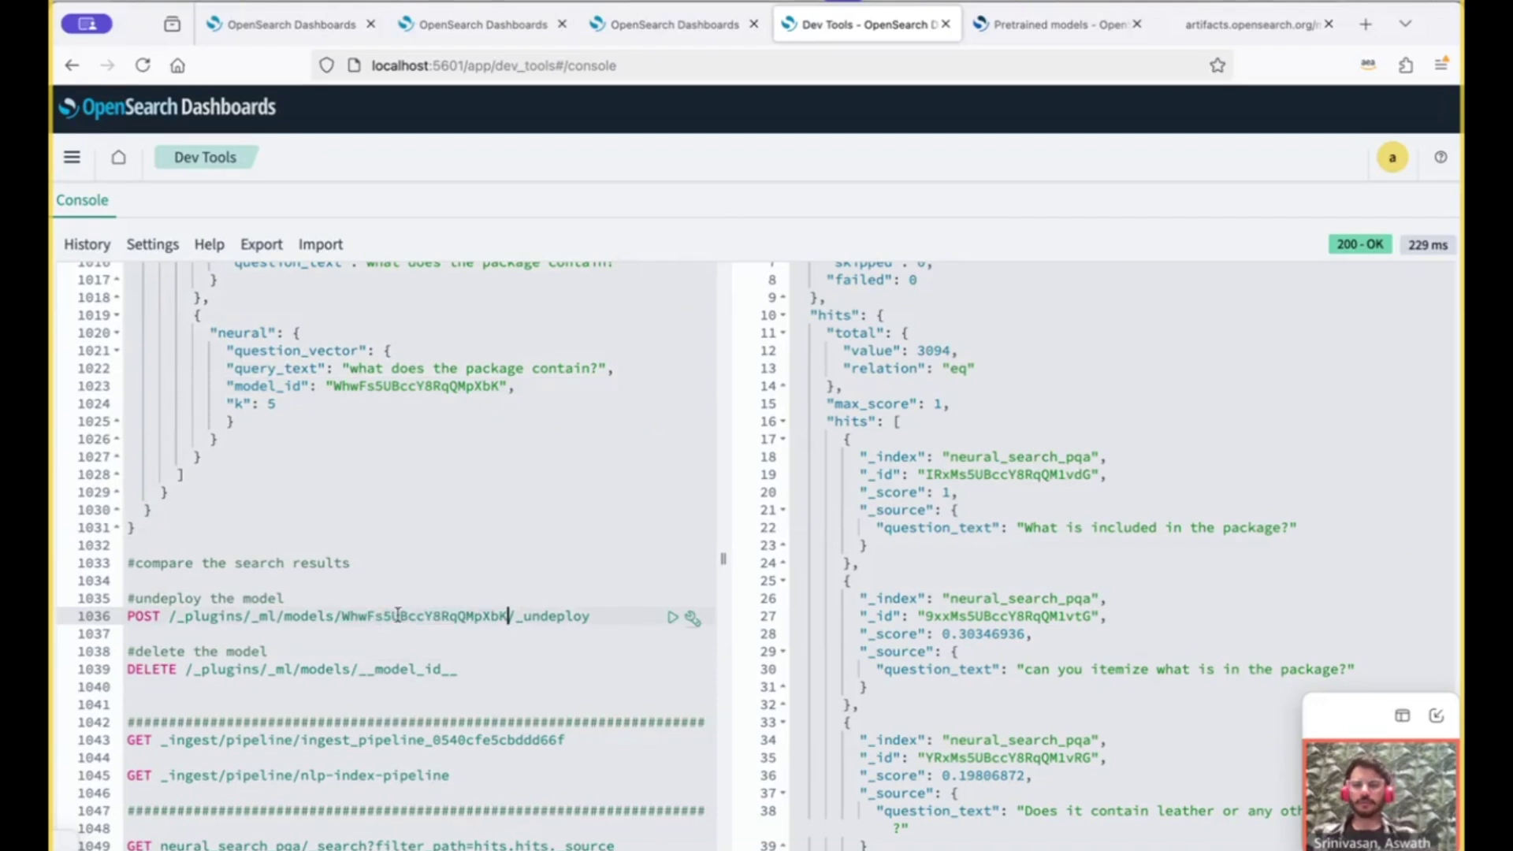
{"action": "left_click", "coordinate": [672, 617]}
- Delete the model by sending the DELETE request with its real ID
{"action": "double_click", "coordinate": [401, 669]}
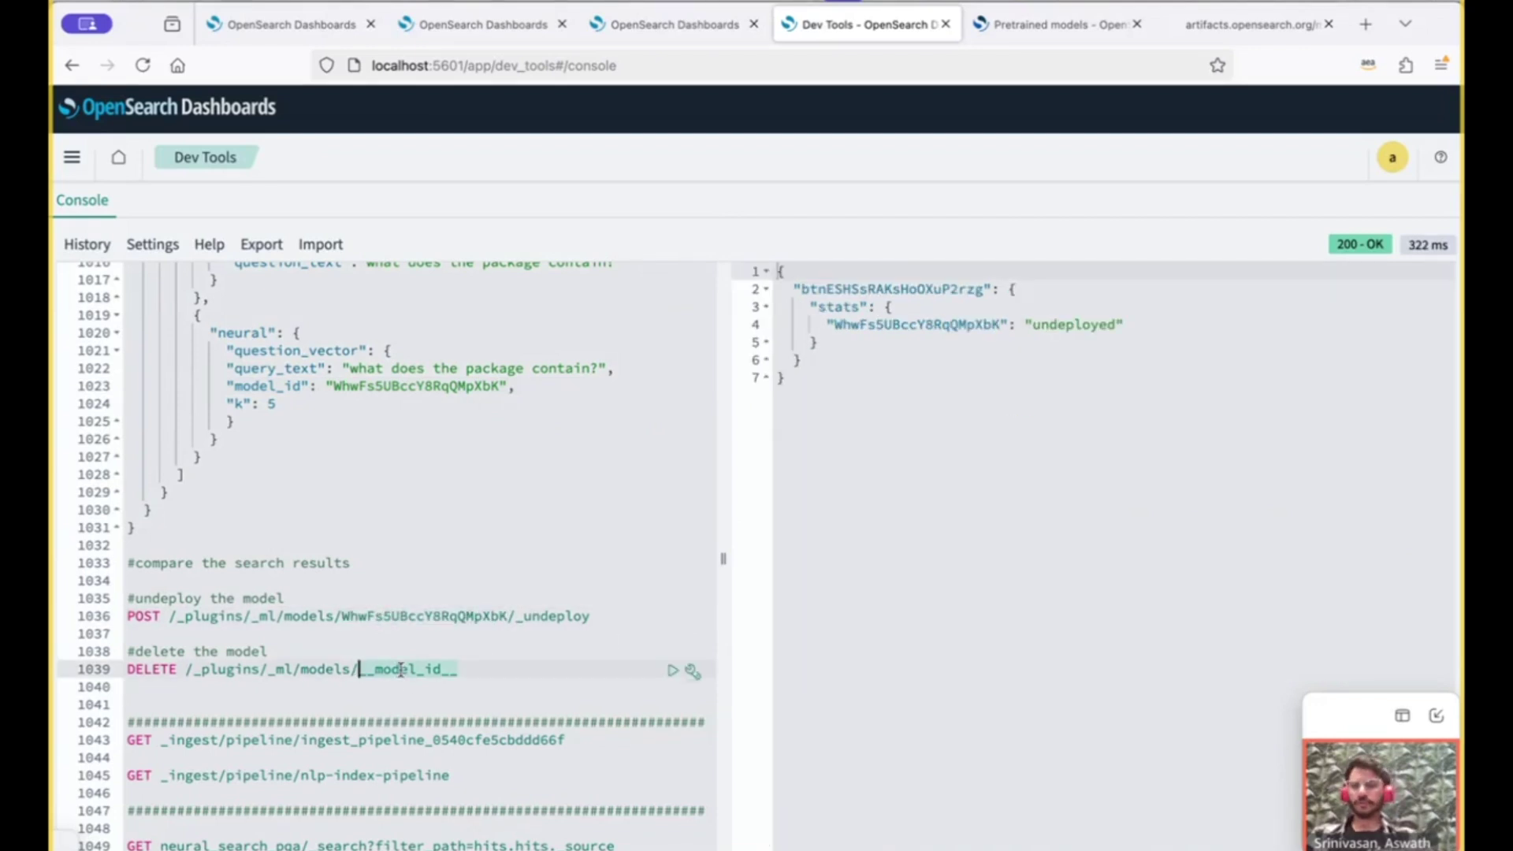
{"action": "key", "text": "ctrl+v"}
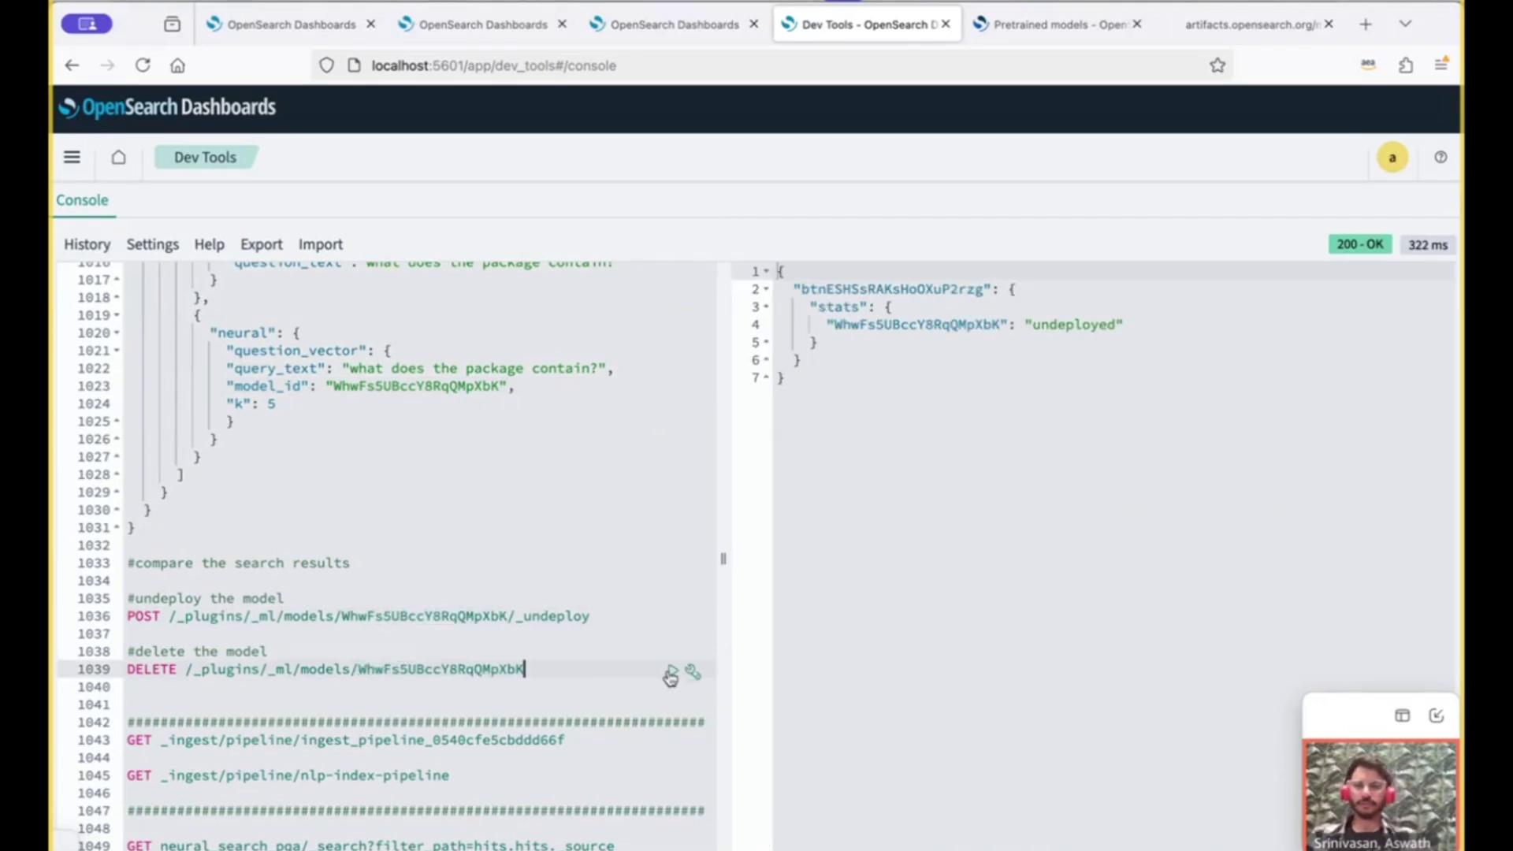
{"action": "left_click", "coordinate": [672, 671]}
{"action": "scroll", "coordinate": [211, 305], "scroll_direction": "up", "scroll_amount": 3}
{"action": "left_click", "coordinate": [211, 304]}
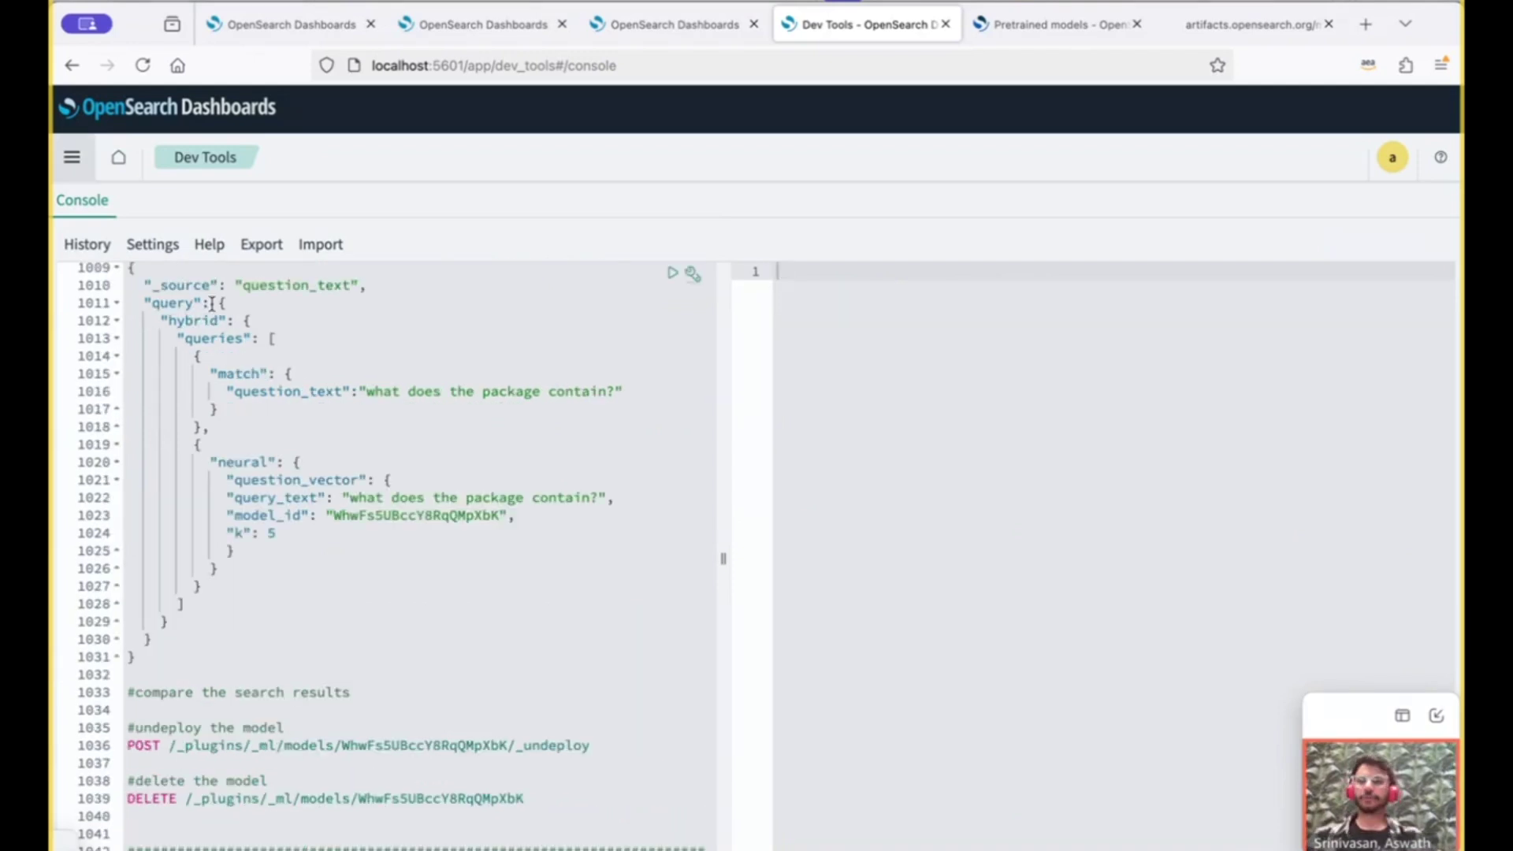
- Go to OpenSearch Flow and show the Create workflow templates: Custom, Hybrid, Semantic, Multimodal, RAG
{"action": "left_click", "coordinate": [72, 157]}
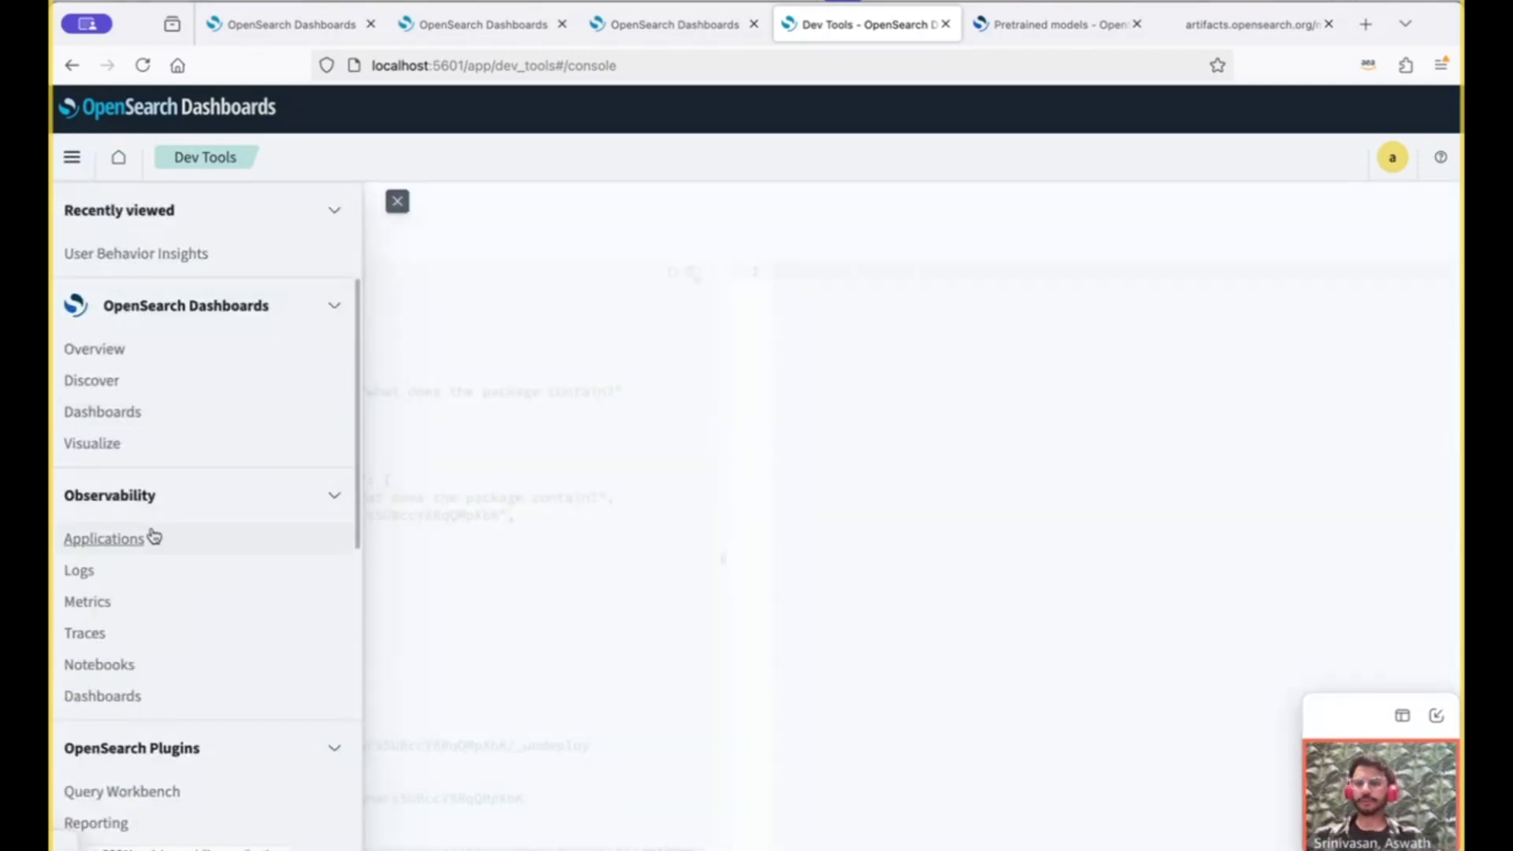
{"action": "scroll", "coordinate": [152, 534], "scroll_direction": "down", "scroll_amount": 2}
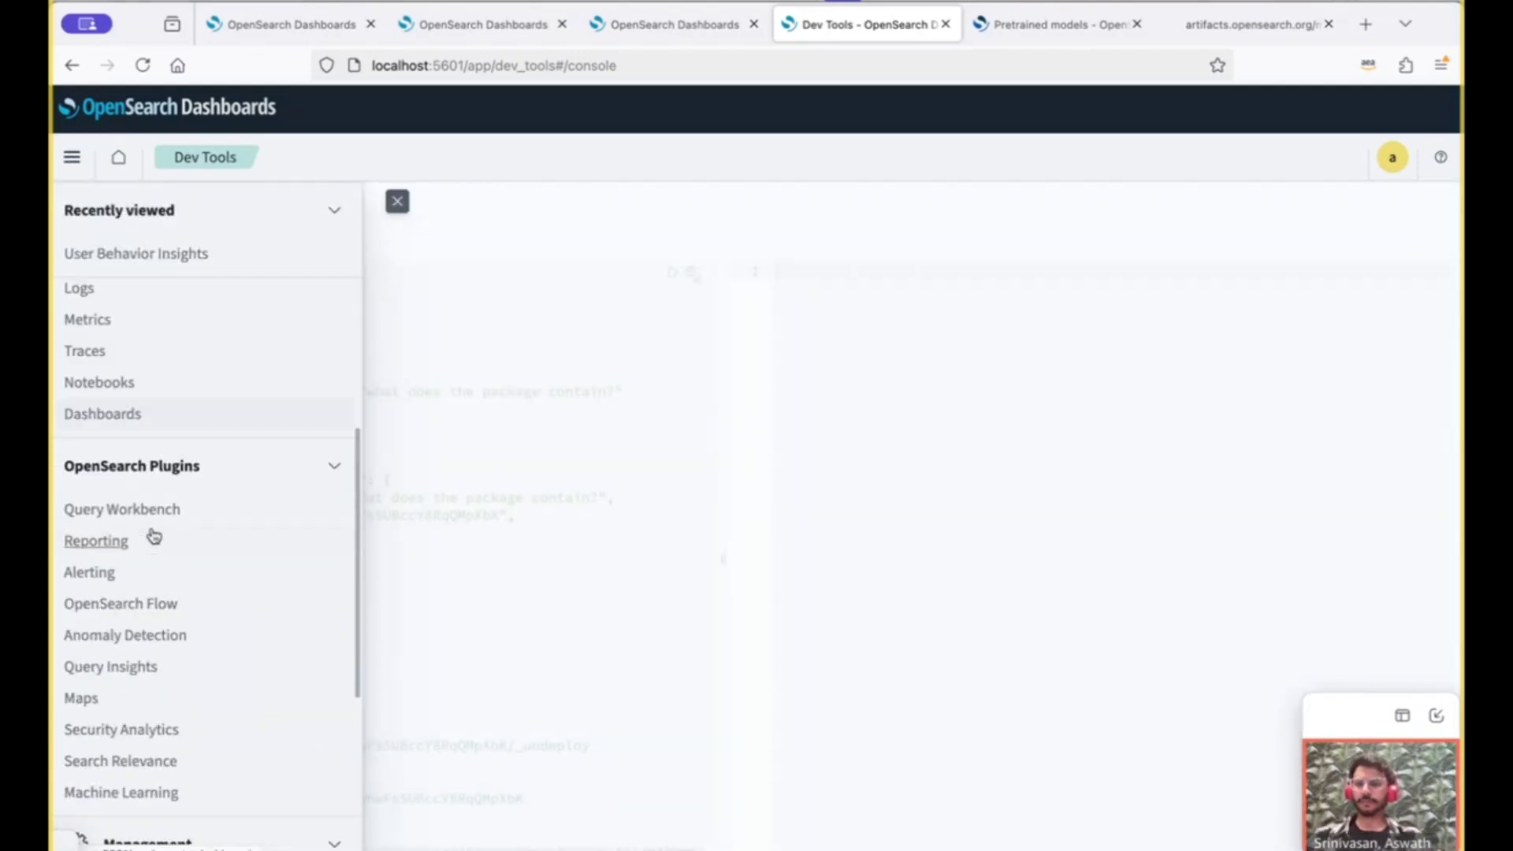
{"action": "left_click", "coordinate": [134, 613]}
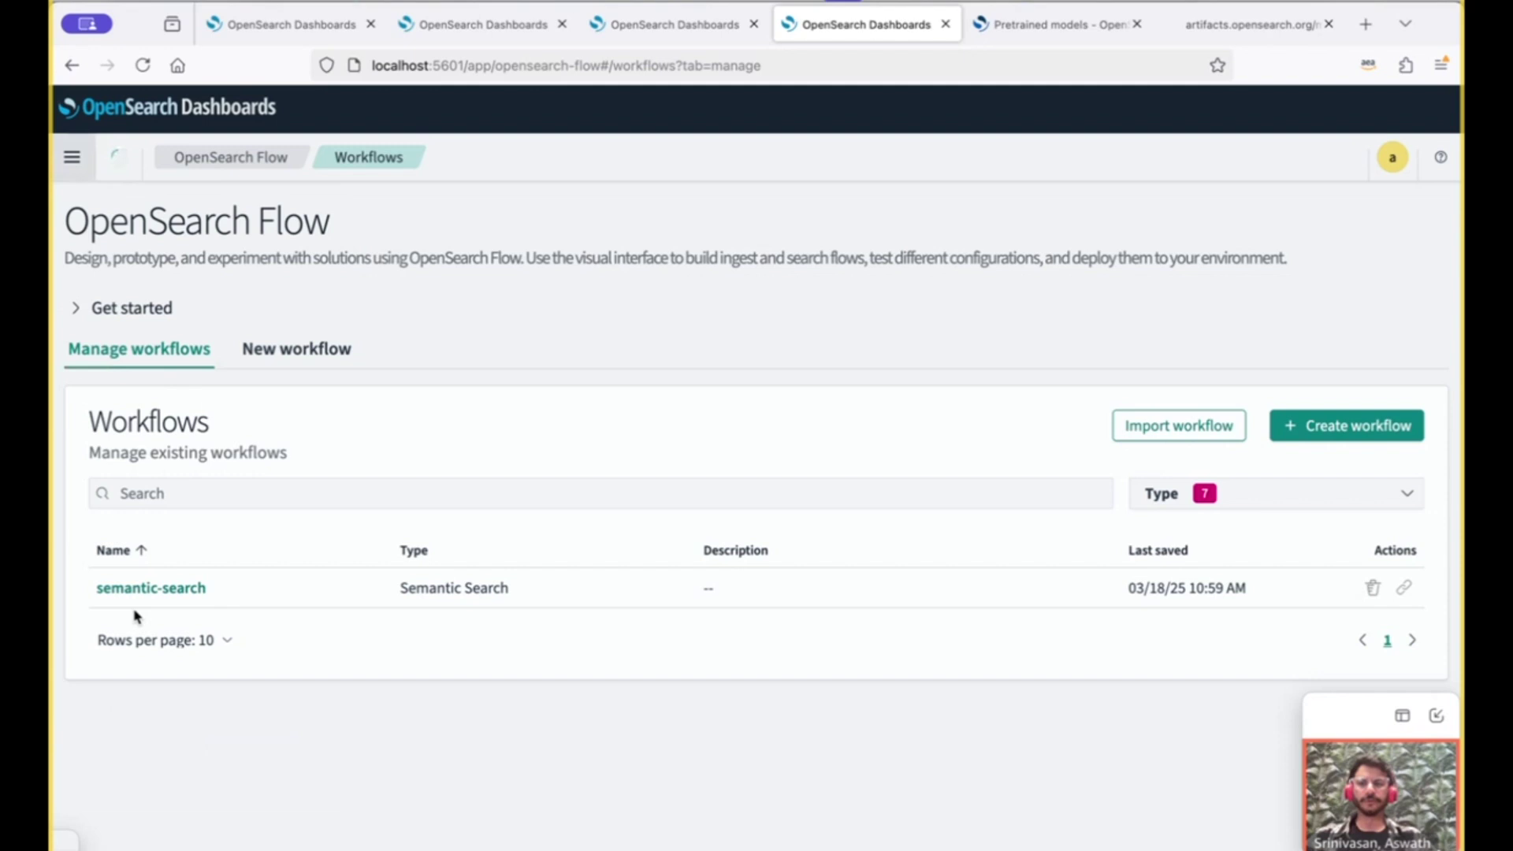
{"action": "left_click", "coordinate": [1338, 427]}
{"action": "scroll", "coordinate": [791, 641], "scroll_direction": "down", "scroll_amount": 2}
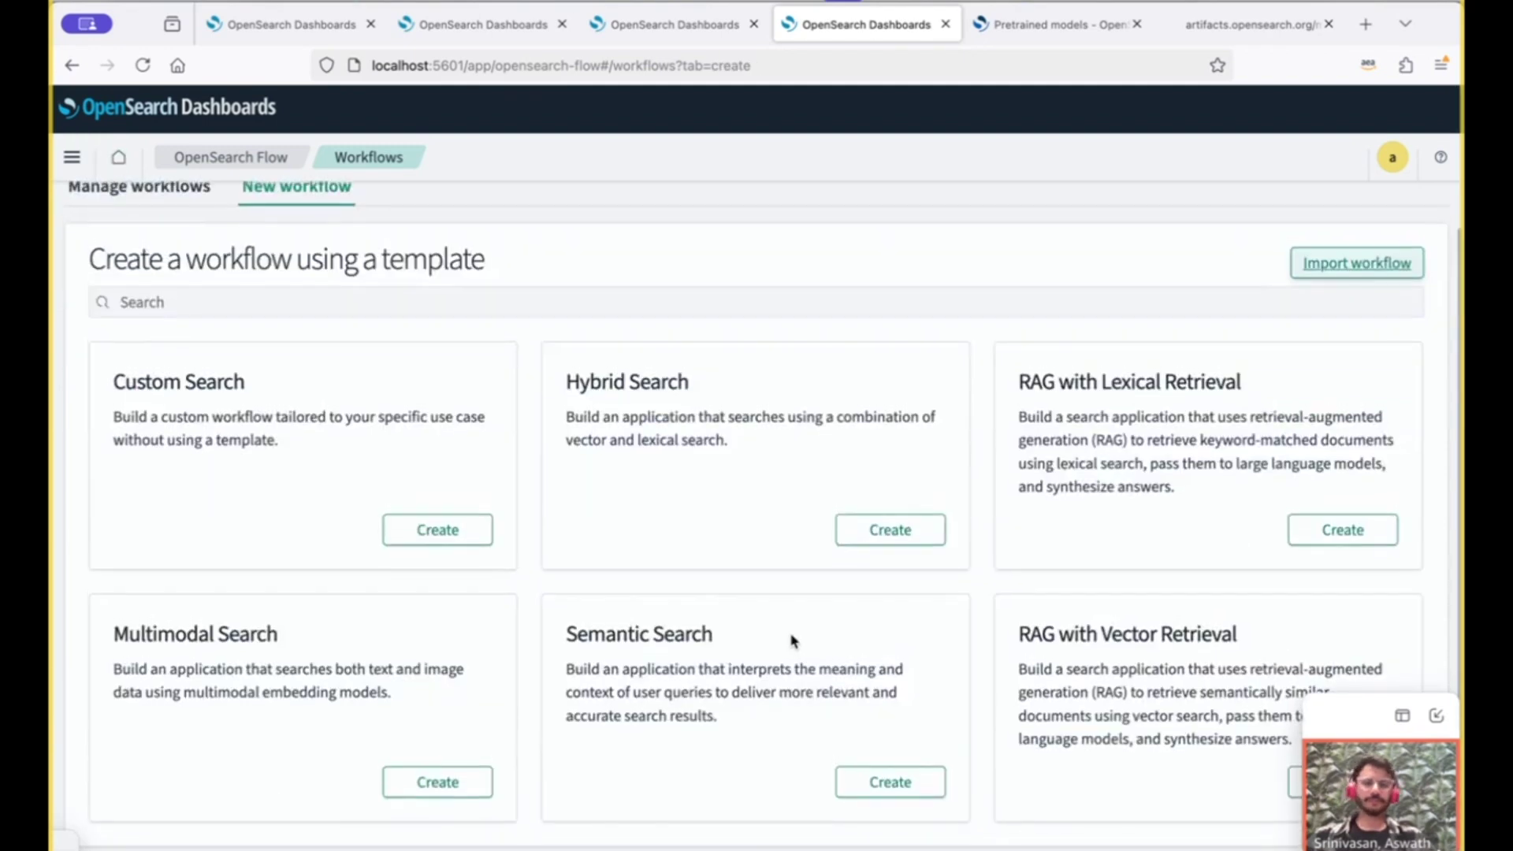